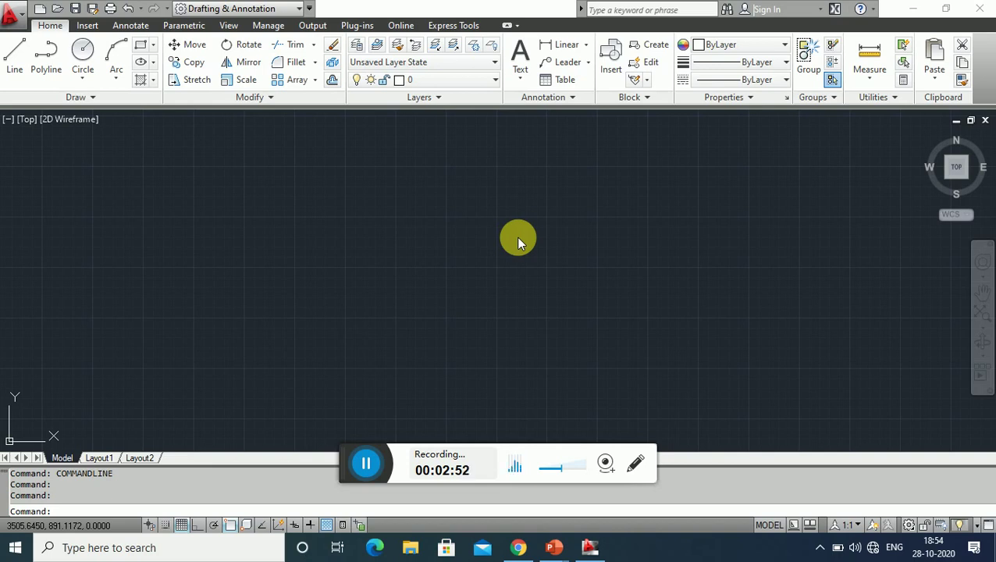
# Step: Window-select the empty canvas, then start a line with its first point picked in the drawing area
pyautogui.click(14, 53)
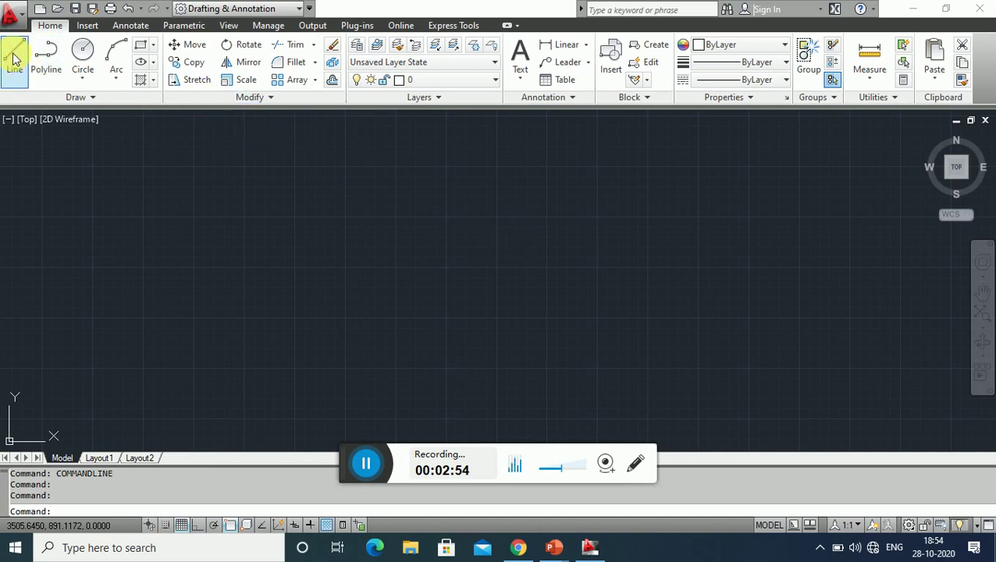
pyautogui.click(206, 343)
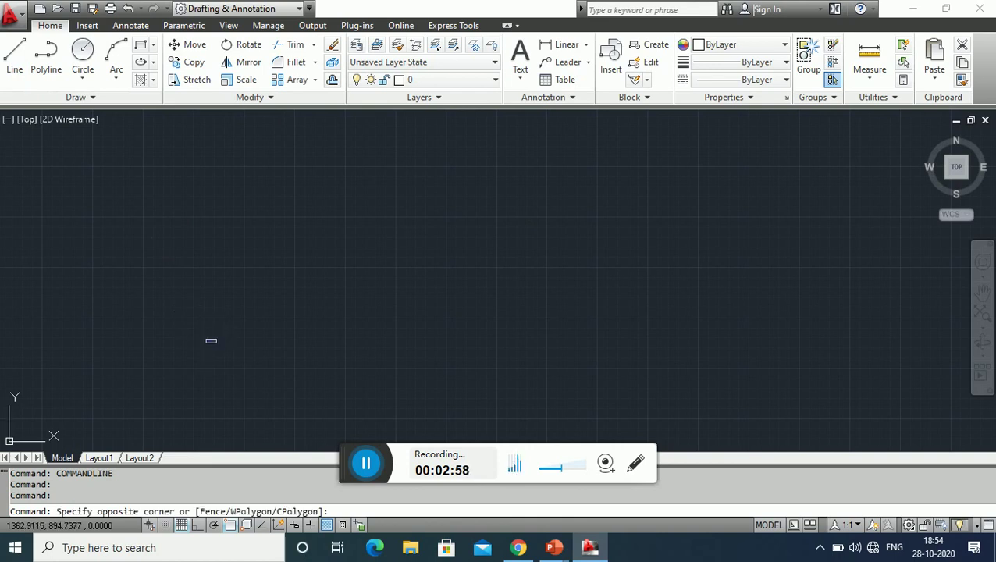
pyautogui.click(443, 209)
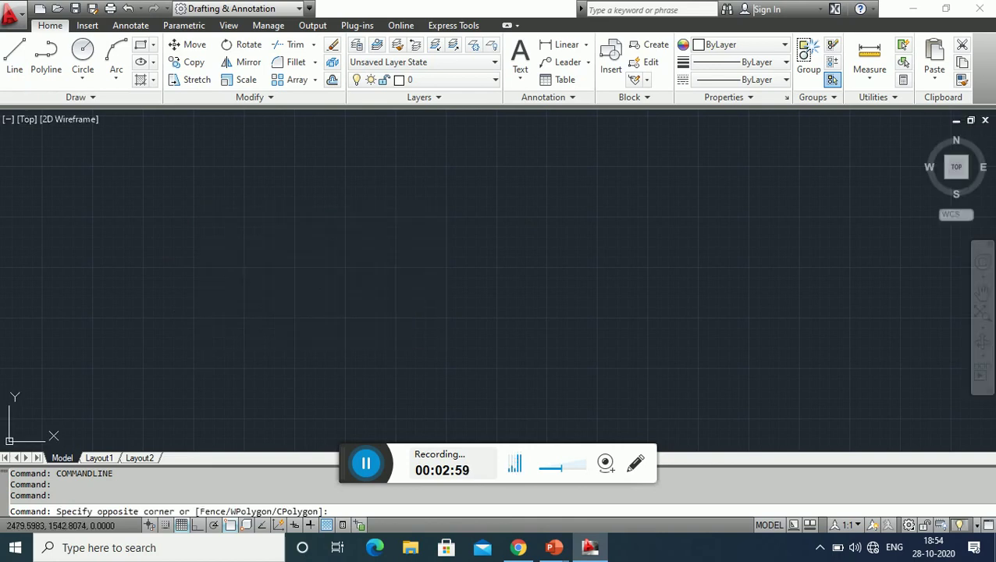
pyautogui.click(15, 61)
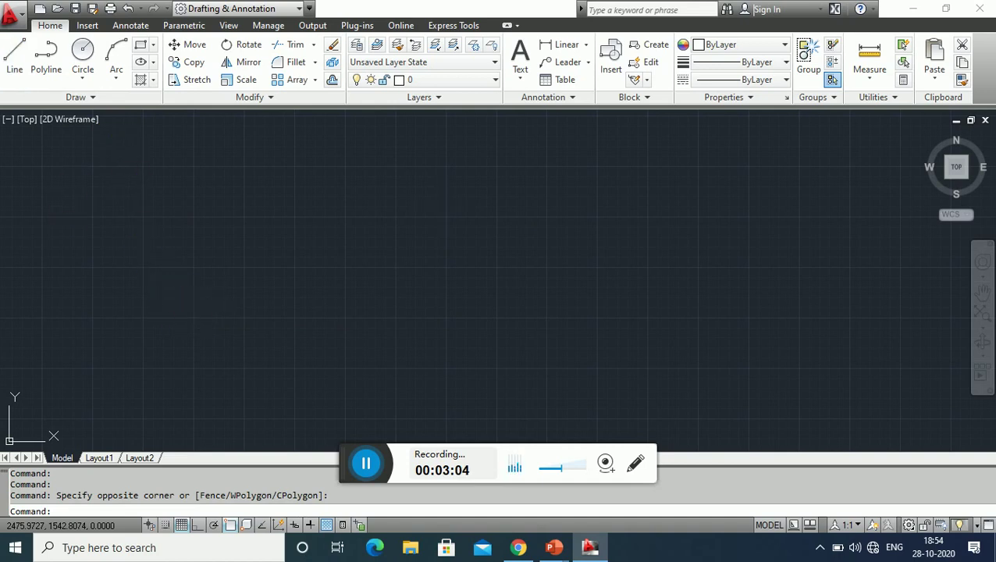
pyautogui.click(226, 309)
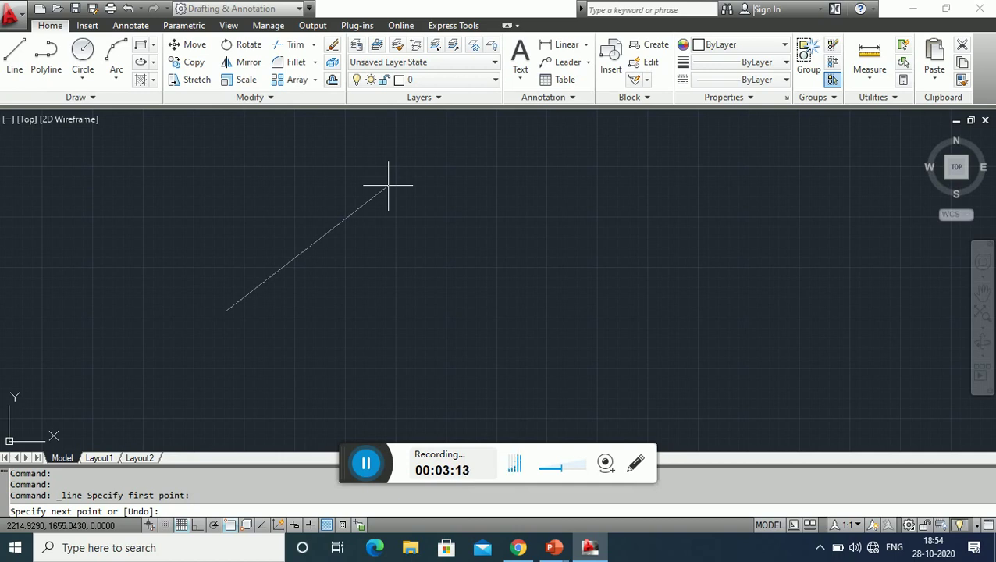
pyautogui.click(100, 459)
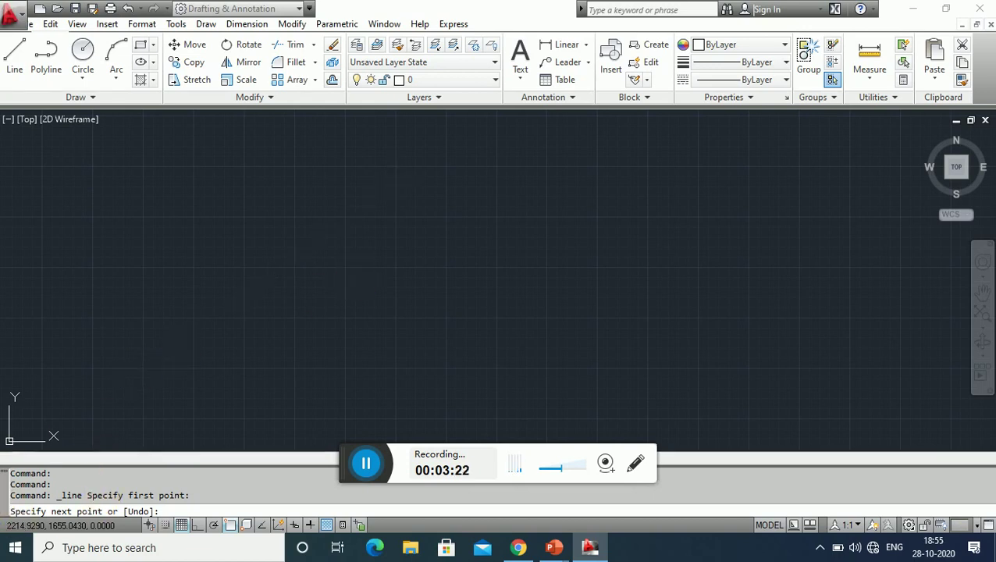
# Step: Finish a 10-unit line segment, end LINE, and zoom to All
pyautogui.write('10')
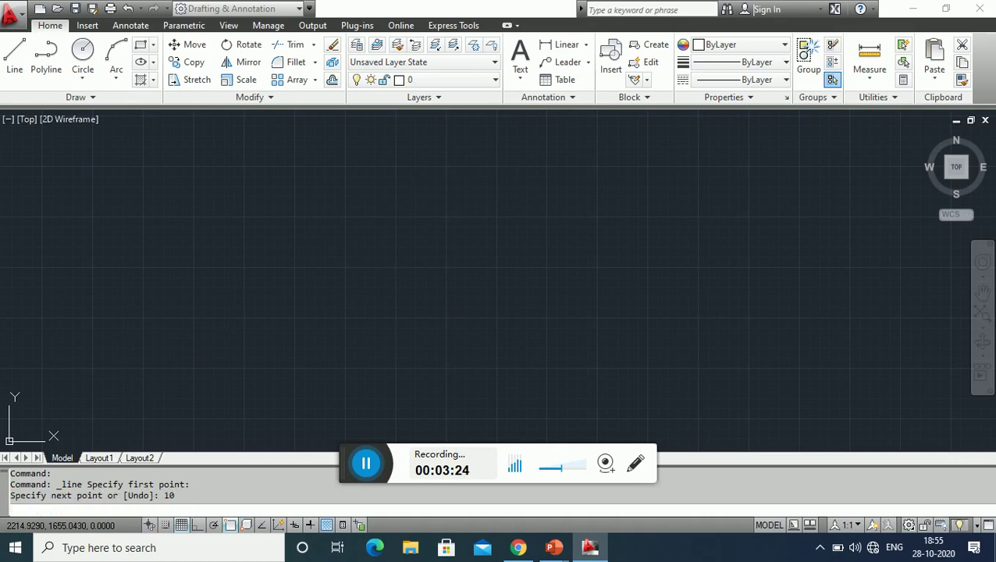
pyautogui.press('Return')
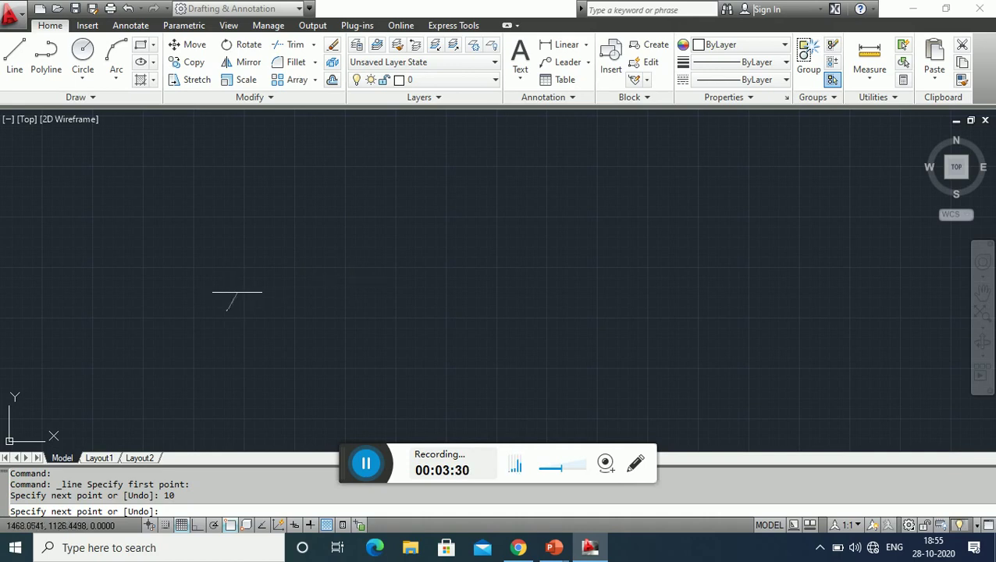
pyautogui.press('Escape')
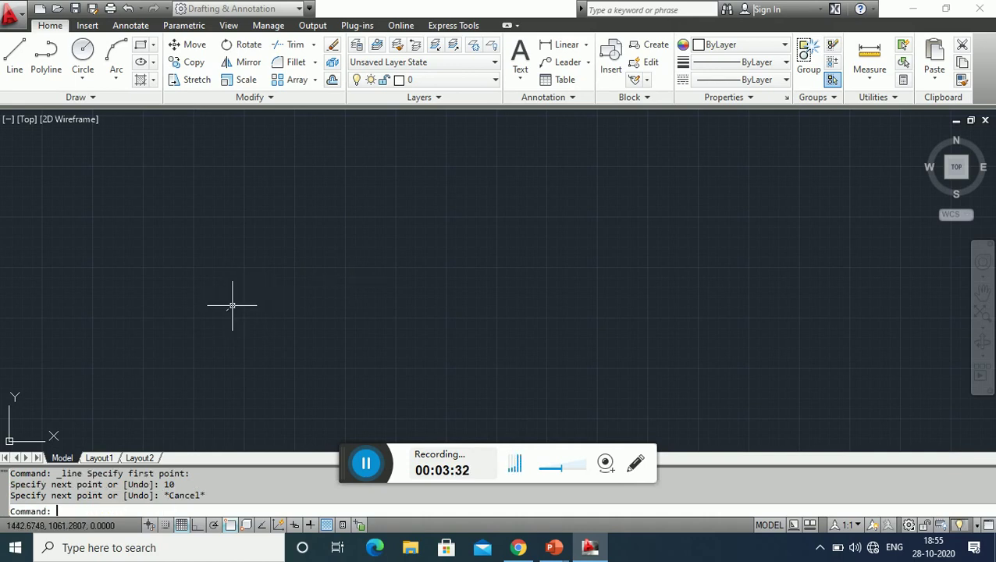
pyautogui.write('z')
pyautogui.press('Return')
pyautogui.write('a')
pyautogui.press('Return')
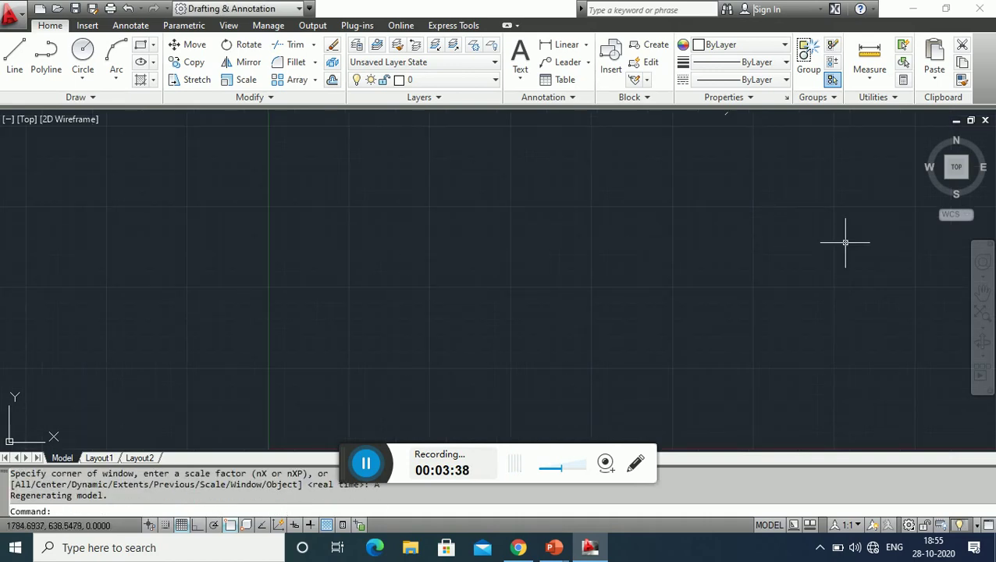
# Step: Pan left and zoom in repeatedly until the short 10-unit line shows in the upper right
pyautogui.click(982, 292)
pyautogui.moveTo(751, 132)
pyautogui.mouseDown()
pyautogui.moveTo(662, 240)
pyautogui.moveTo(638, 250)
pyautogui.mouseUp()
pyautogui.rightClick(638, 250)
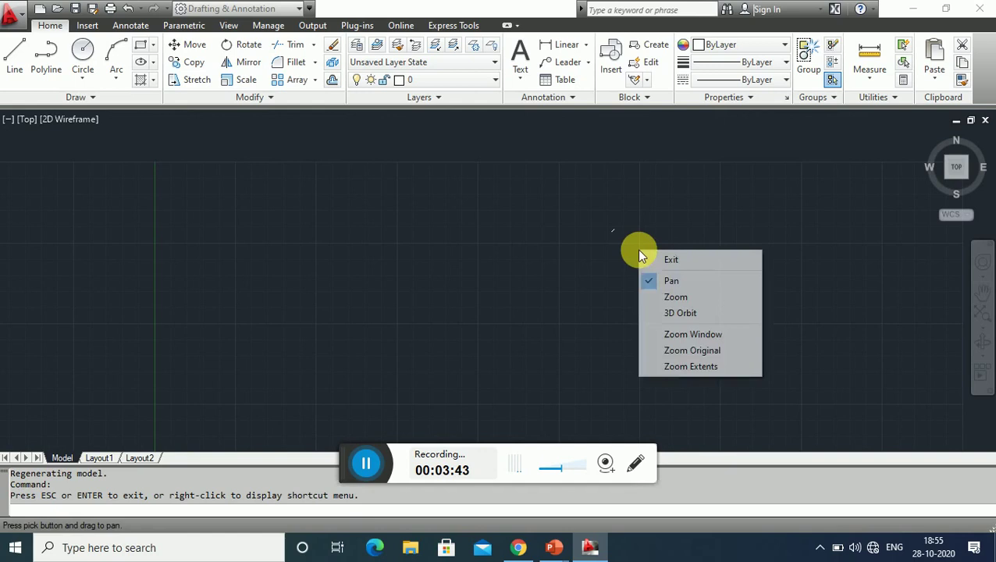
pyautogui.click(683, 298)
pyautogui.moveTo(607, 254); pyautogui.dragTo(690, 227)
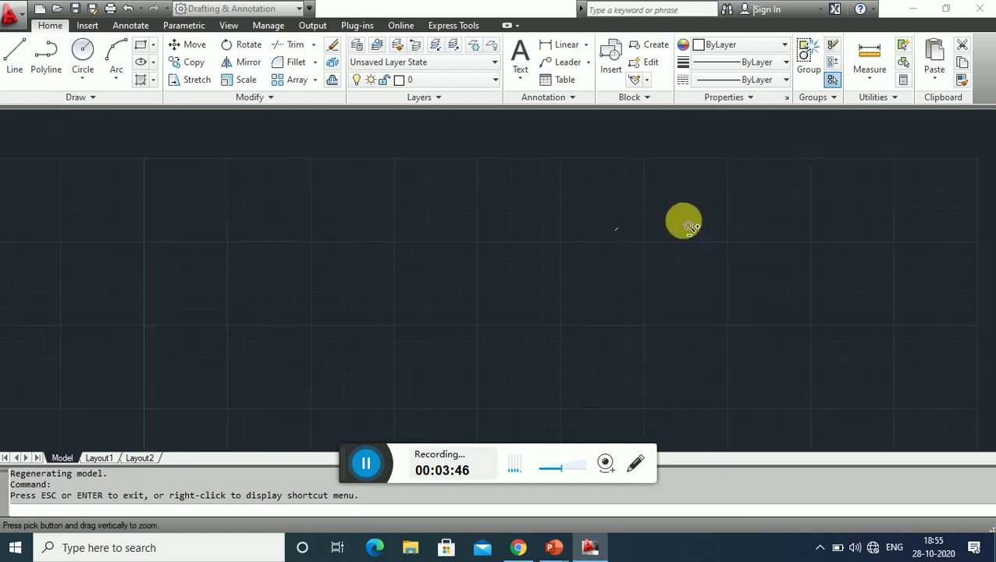
pyautogui.moveTo(627, 296); pyautogui.dragTo(780, 218)
pyautogui.moveTo(629, 288); pyautogui.dragTo(835, 219)
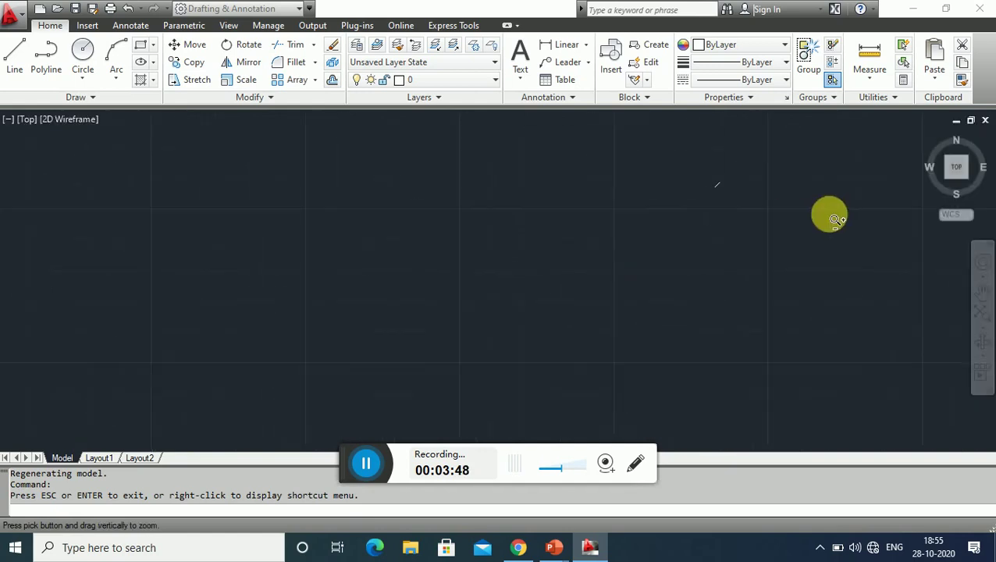
pyautogui.moveTo(580, 288); pyautogui.dragTo(820, 223)
pyautogui.moveTo(630, 260); pyautogui.dragTo(864, 210)
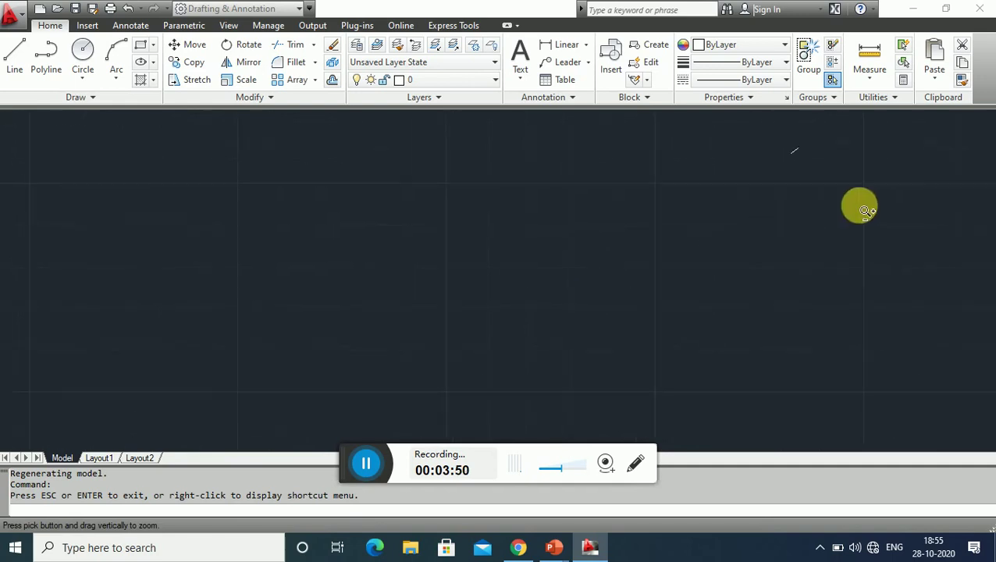
pyautogui.moveTo(682, 278); pyautogui.dragTo(823, 231)
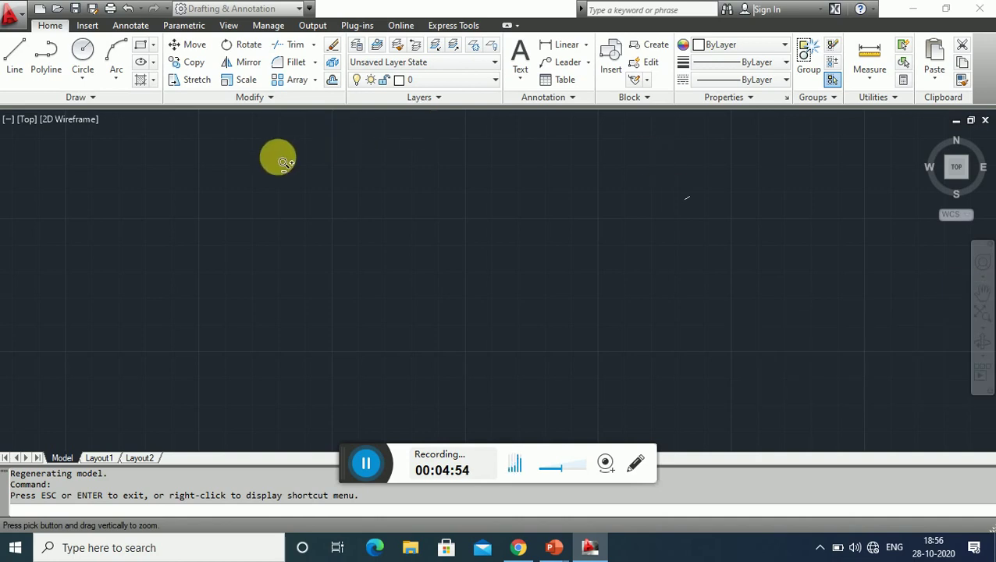
pyautogui.press('Escape')
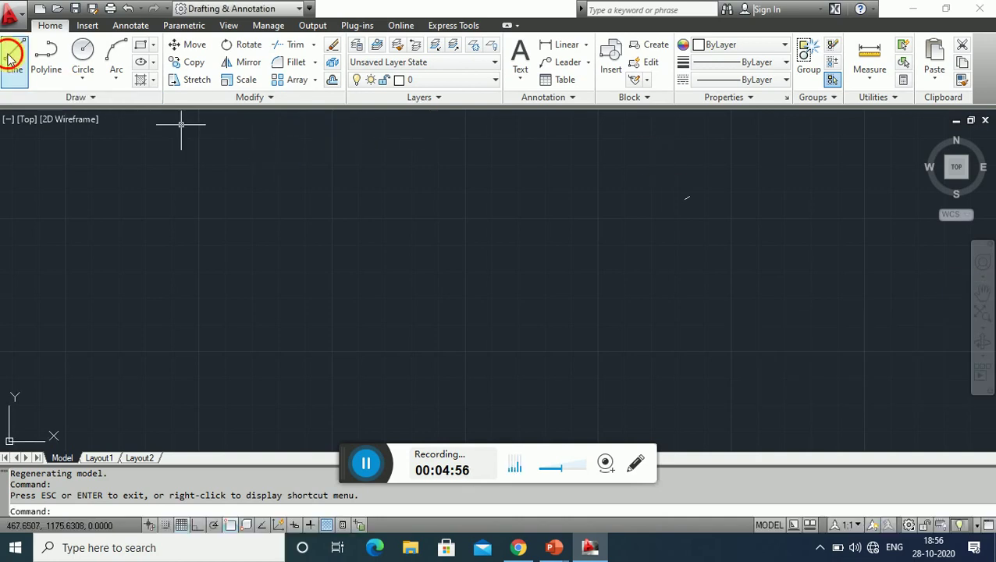
pyautogui.click(11, 59)
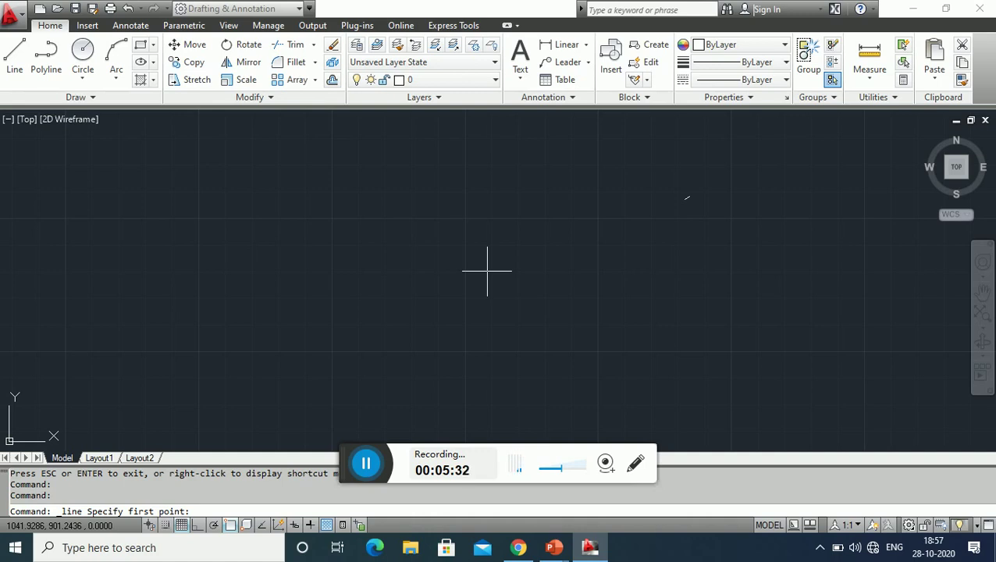
pyautogui.press('Escape')
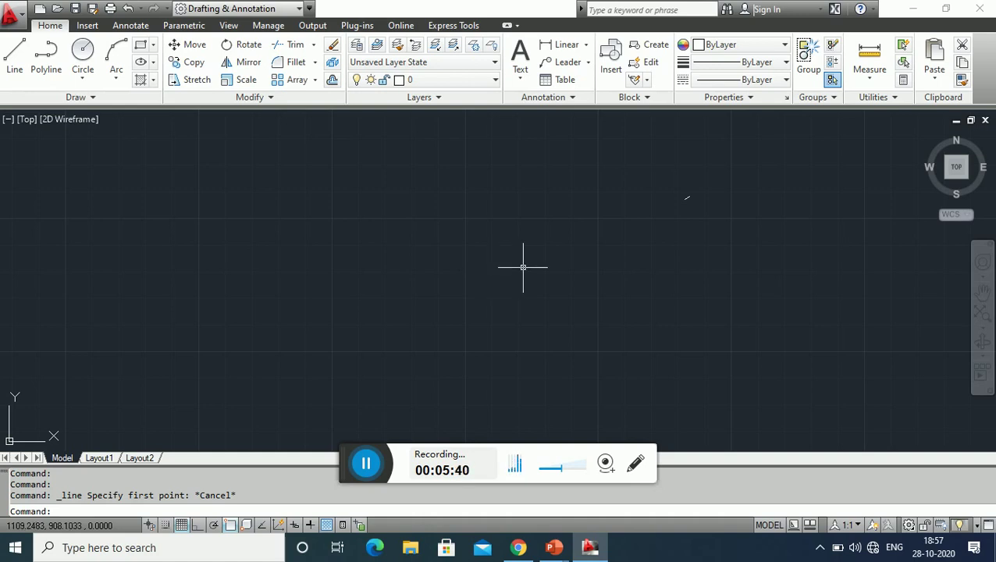
# Step: Draw a near-horizontal base line and a slanted side joined at the base's right end
pyautogui.click(25, 57)
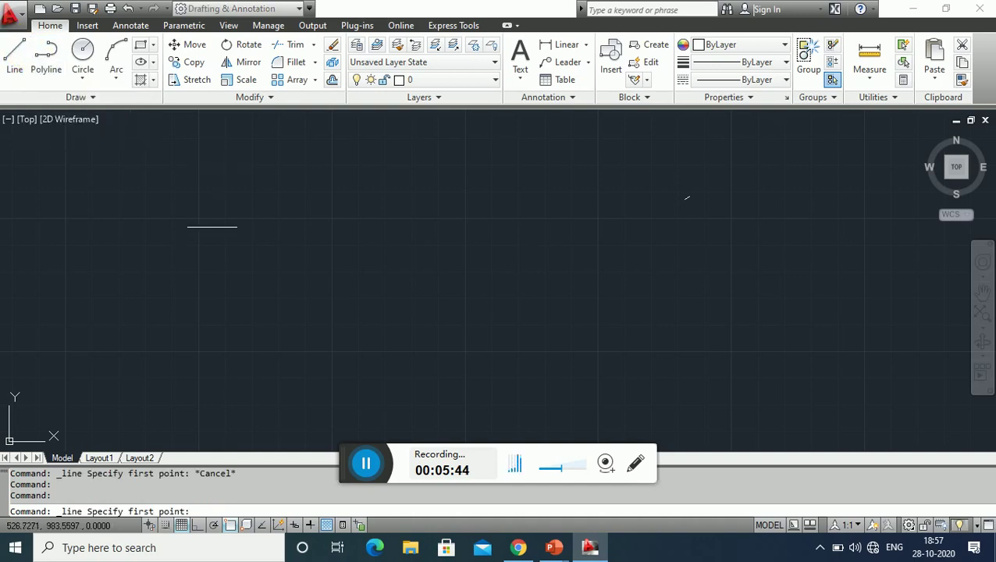
pyautogui.click(241, 318)
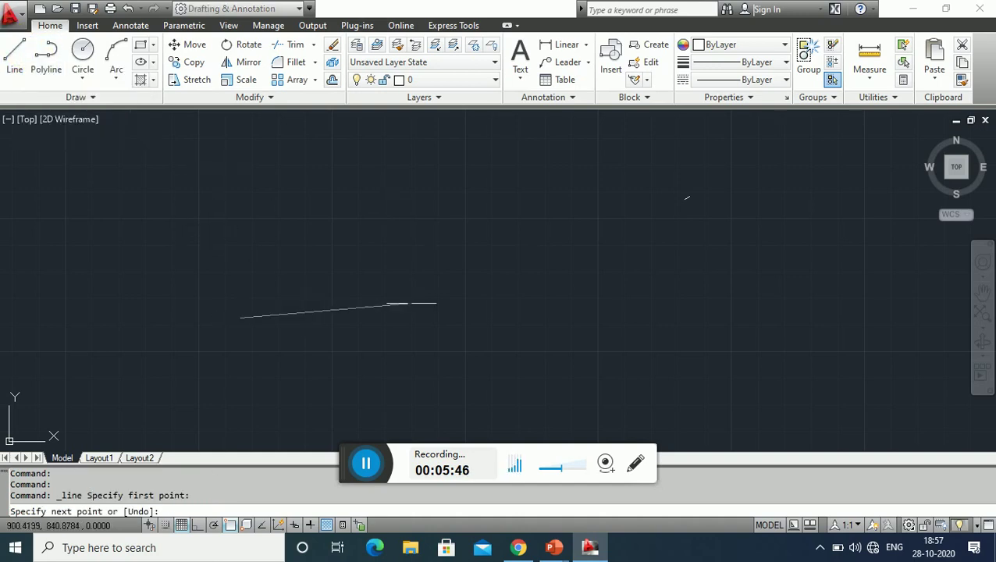
pyautogui.click(467, 303)
pyautogui.click(289, 186)
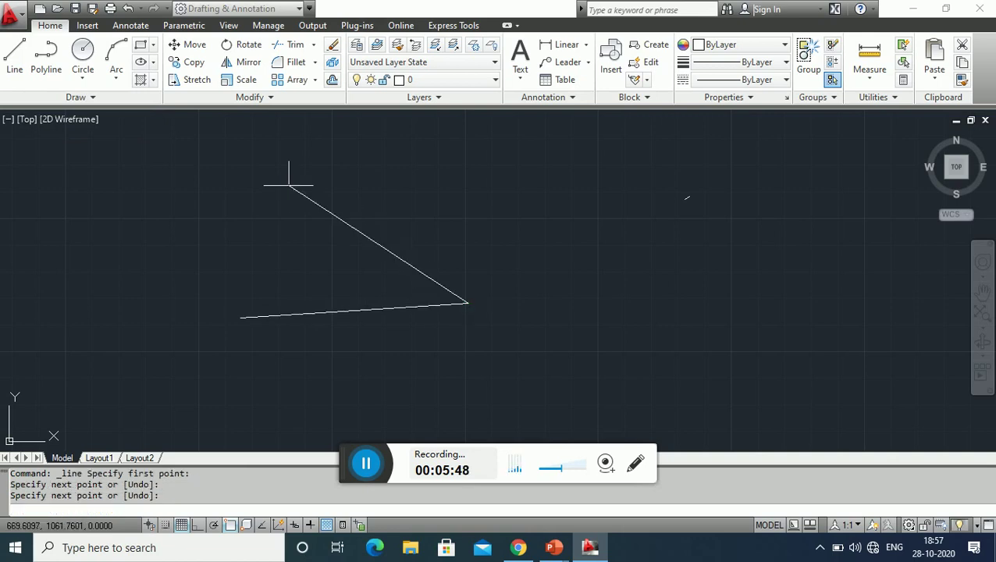
pyautogui.press('Escape')
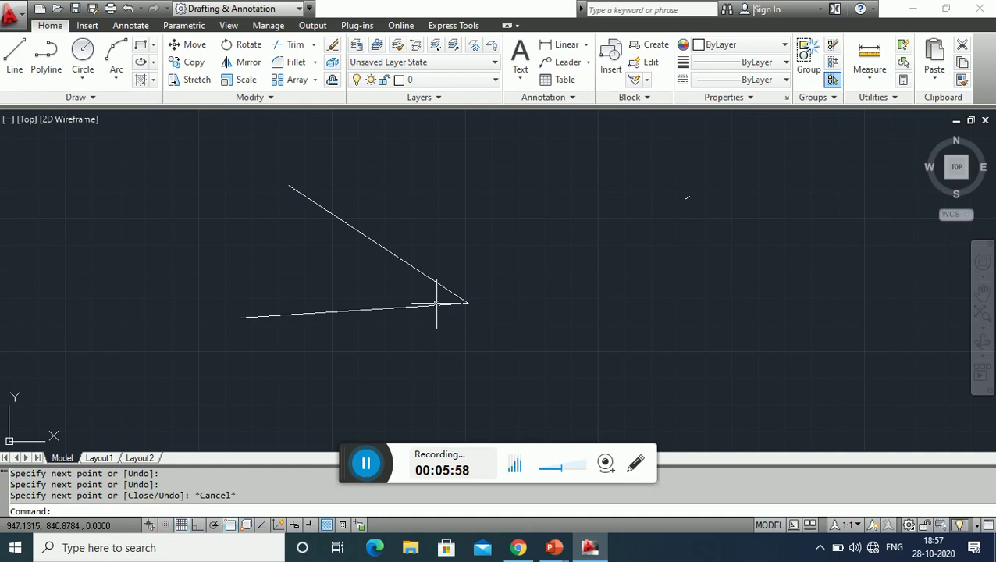
pyautogui.click(436, 304)
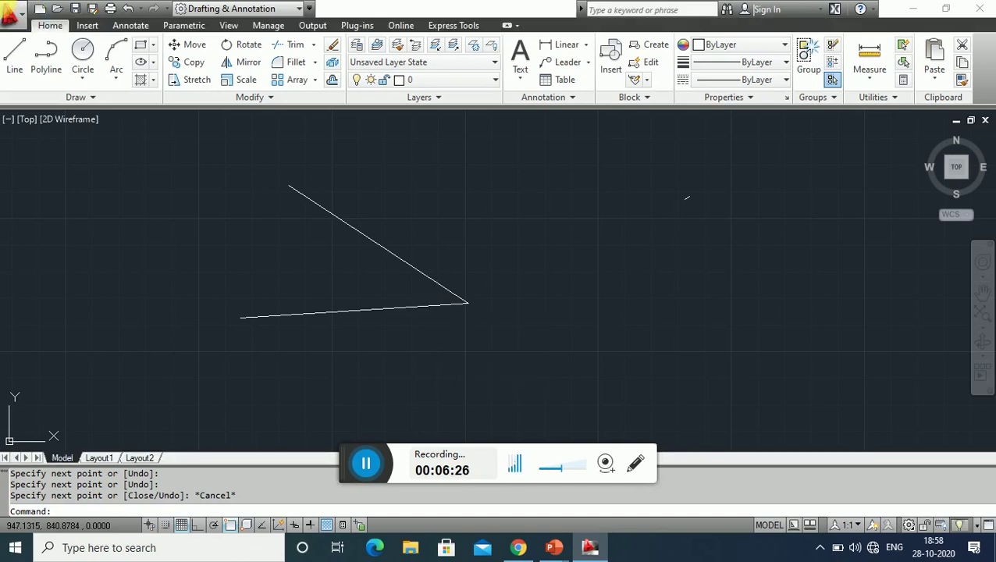
pyautogui.click(26, 55)
pyautogui.click(564, 355)
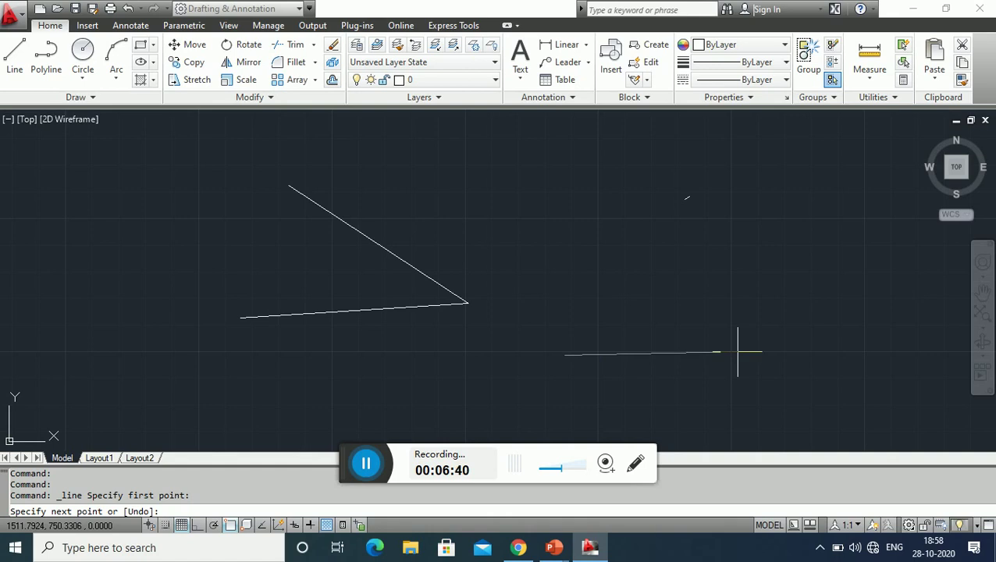
pyautogui.press('F8')
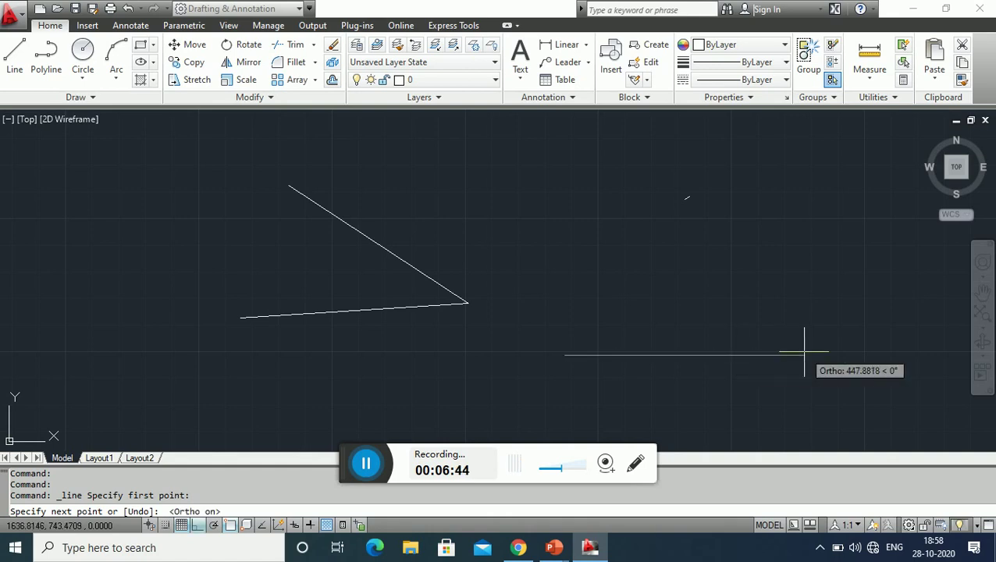
pyautogui.write('10')
pyautogui.press('Return')
pyautogui.write('@1')
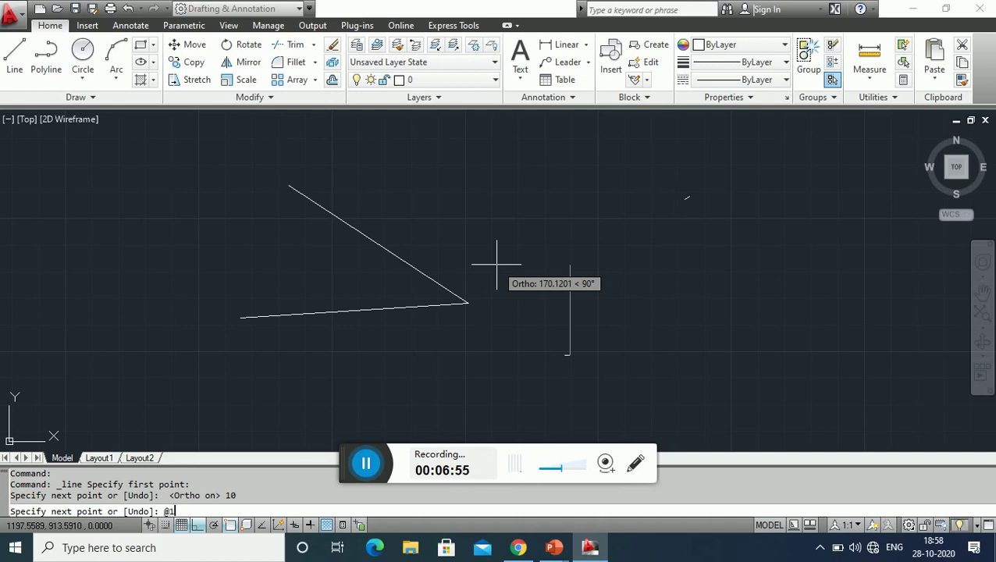
pyautogui.write('0<60')
pyautogui.press('Return')
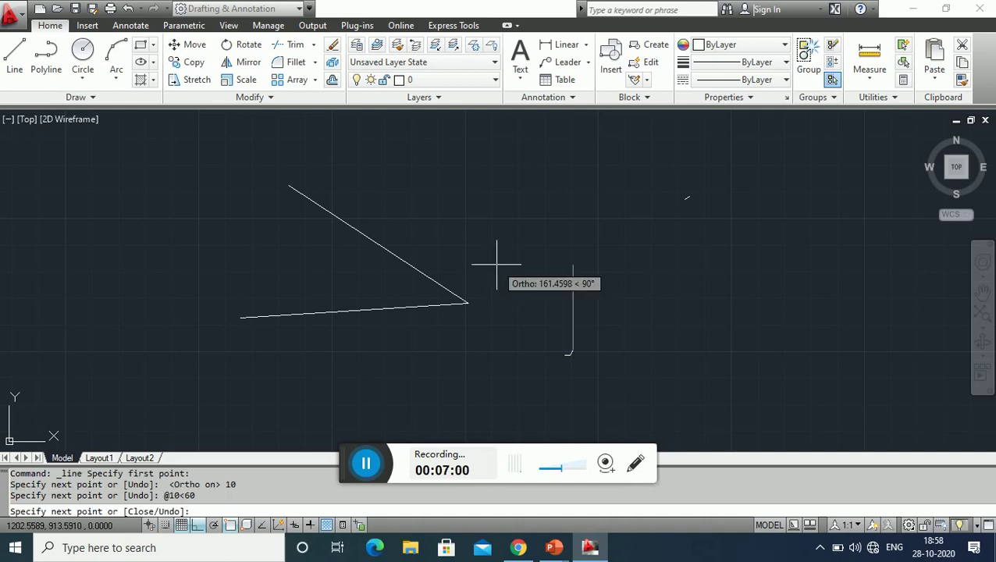
pyautogui.hotkey('ctrl', 'z')
pyautogui.write('@10<120')
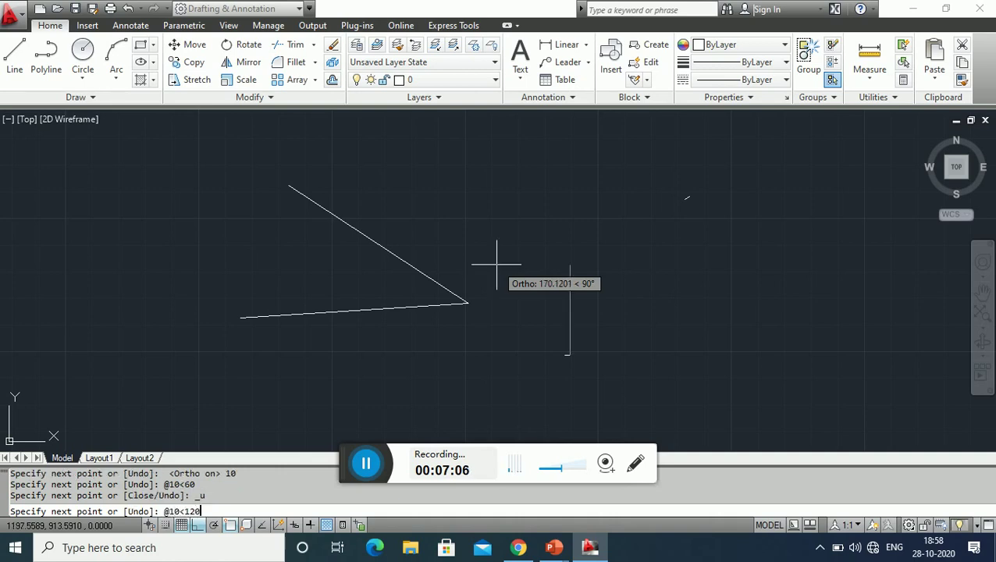
pyautogui.press('Return')
pyautogui.press('Return')
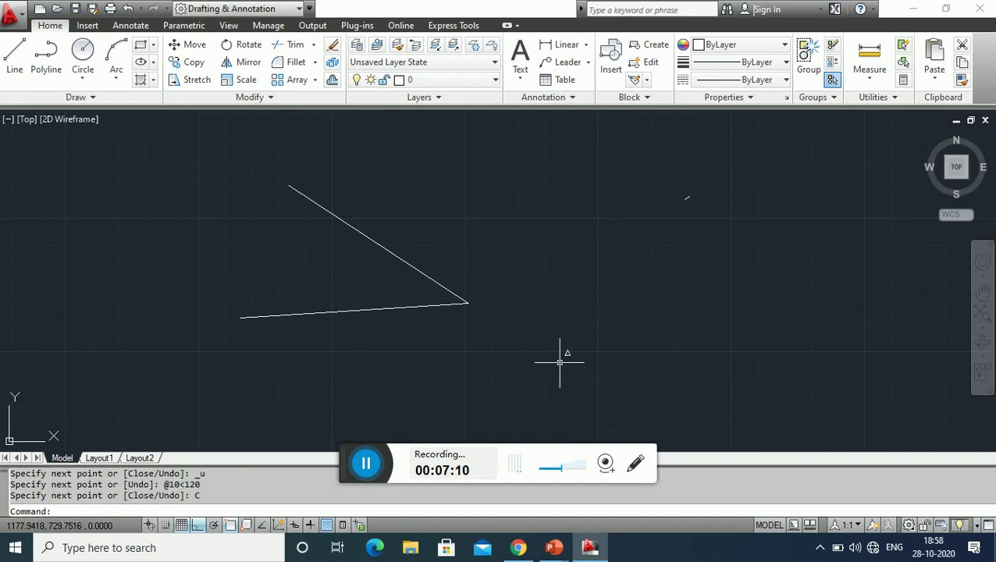
pyautogui.write('Z')
pyautogui.press('Return')
pyautogui.write('A')
pyautogui.press('Return')
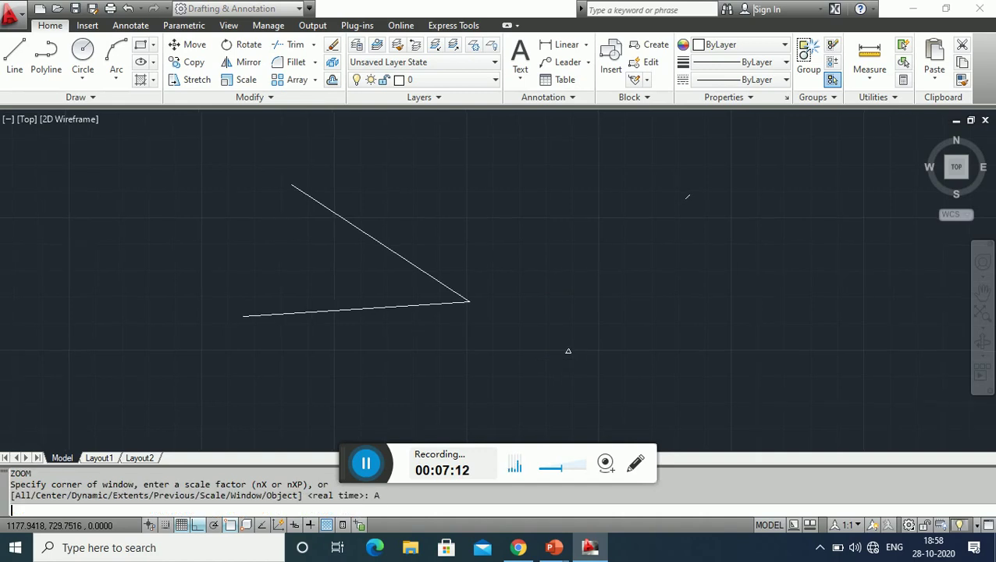
pyautogui.press('BackSpace')
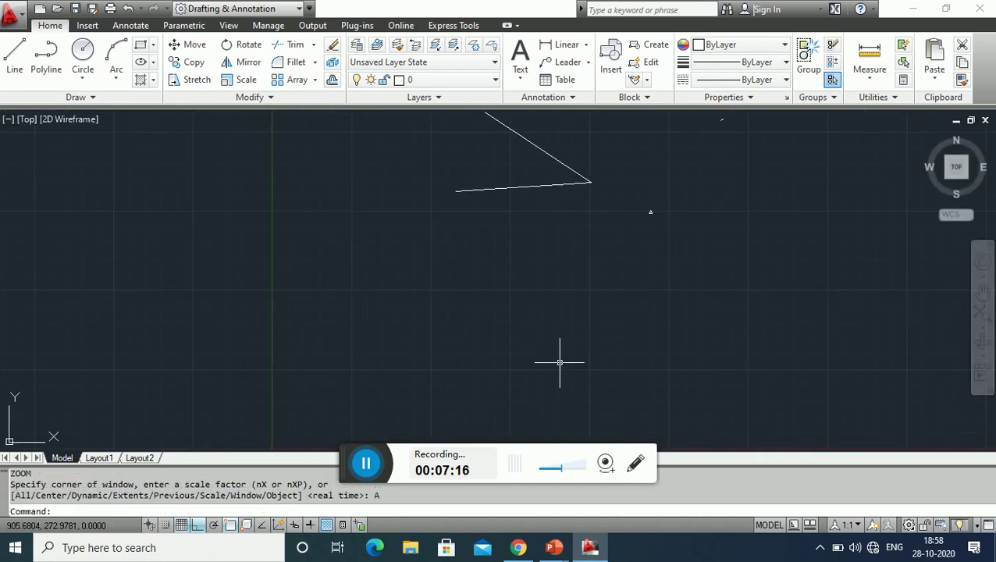
pyautogui.write('Z')
pyautogui.press('BackSpace')
pyautogui.press('BackSpace')
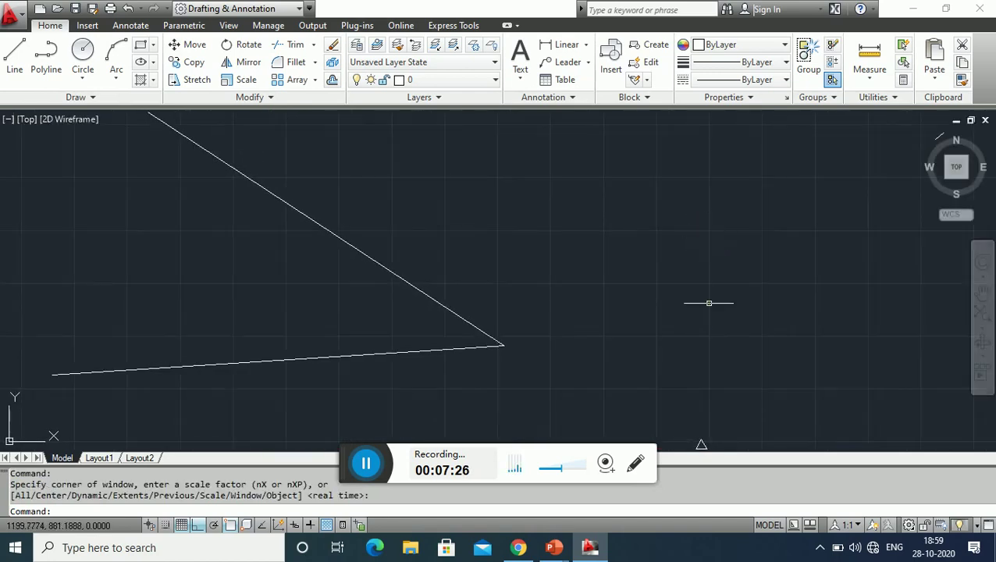
pyautogui.click(981, 291)
pyautogui.moveTo(749, 432); pyautogui.dragTo(543, 279)
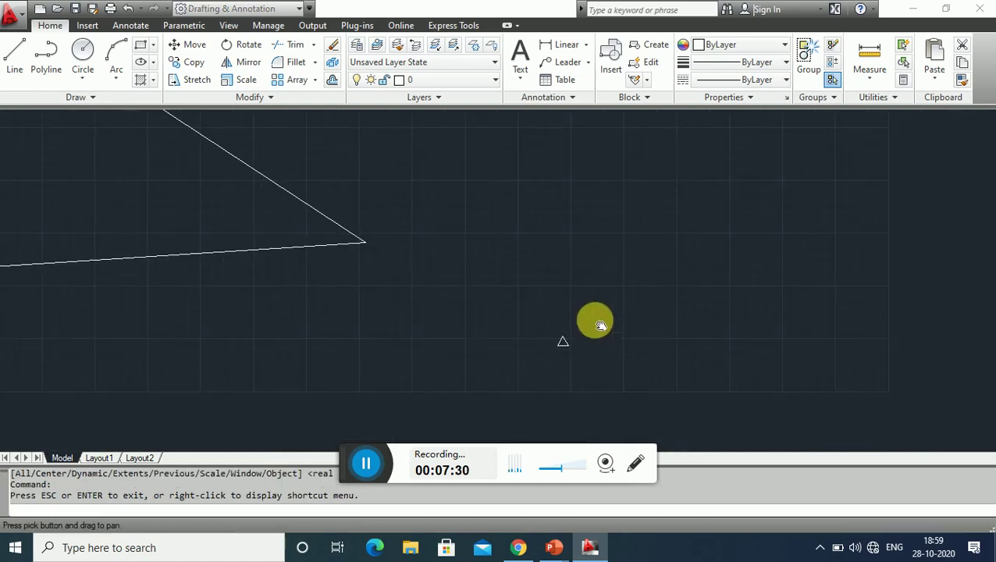
pyautogui.press('Escape')
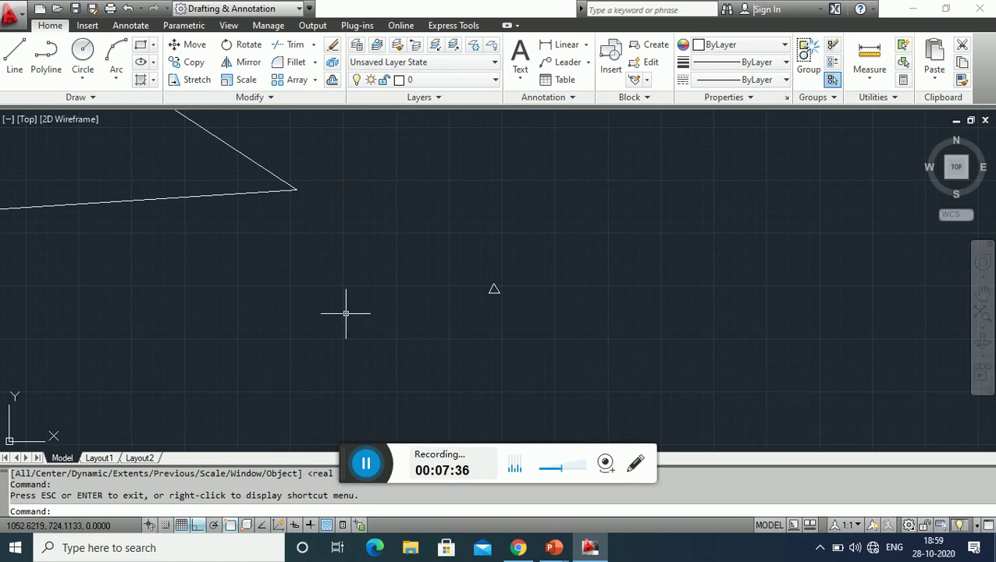
pyautogui.click(984, 316)
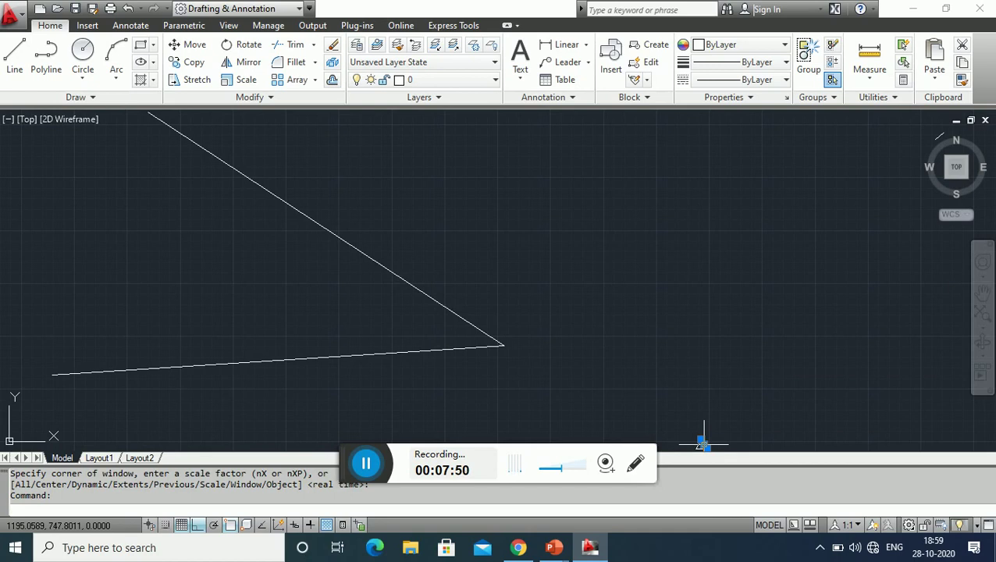
pyautogui.press('Escape')
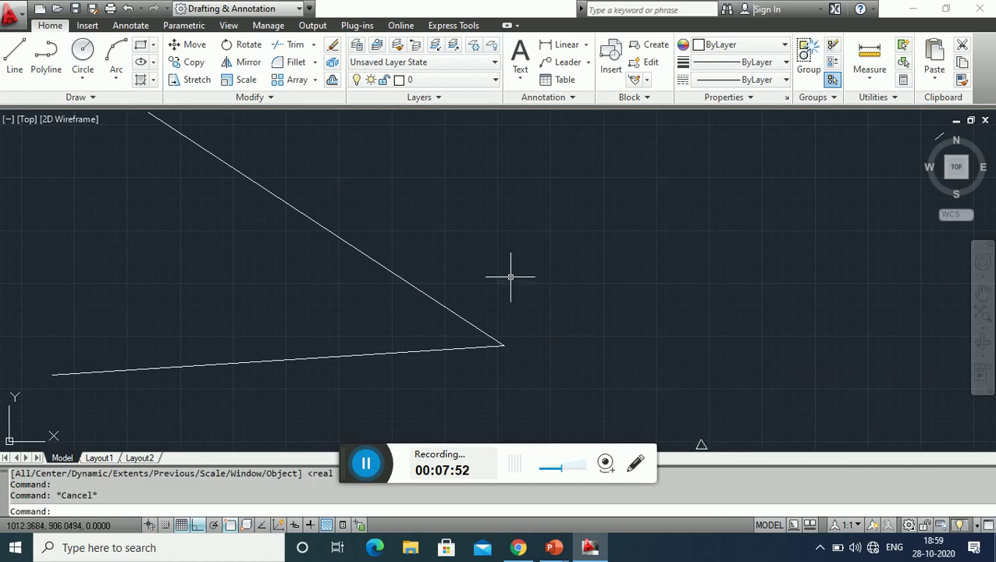
pyautogui.click(692, 445)
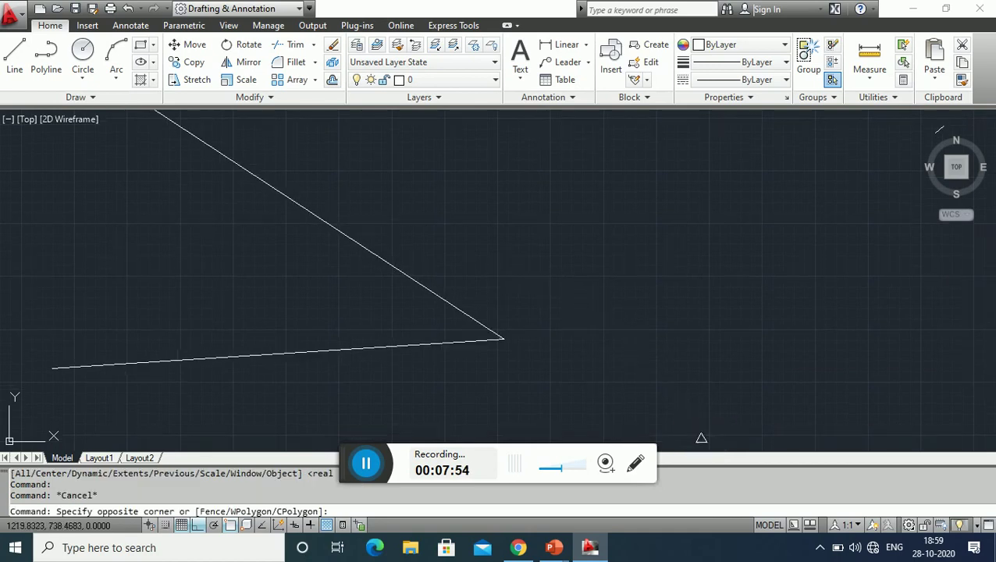
pyautogui.moveTo(700, 439); pyautogui.dragTo(700, 417, button='middle')
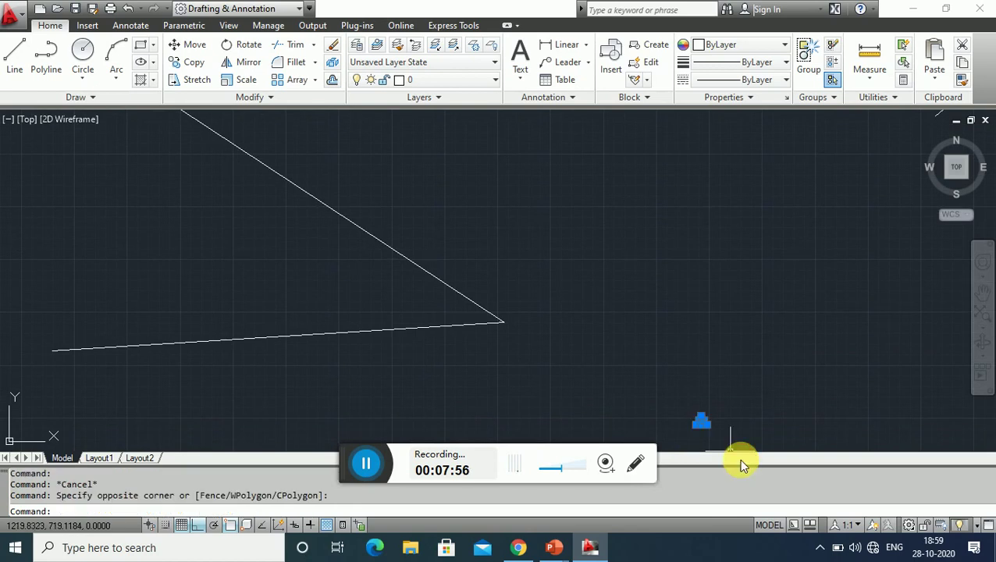
pyautogui.rightClick(716, 420)
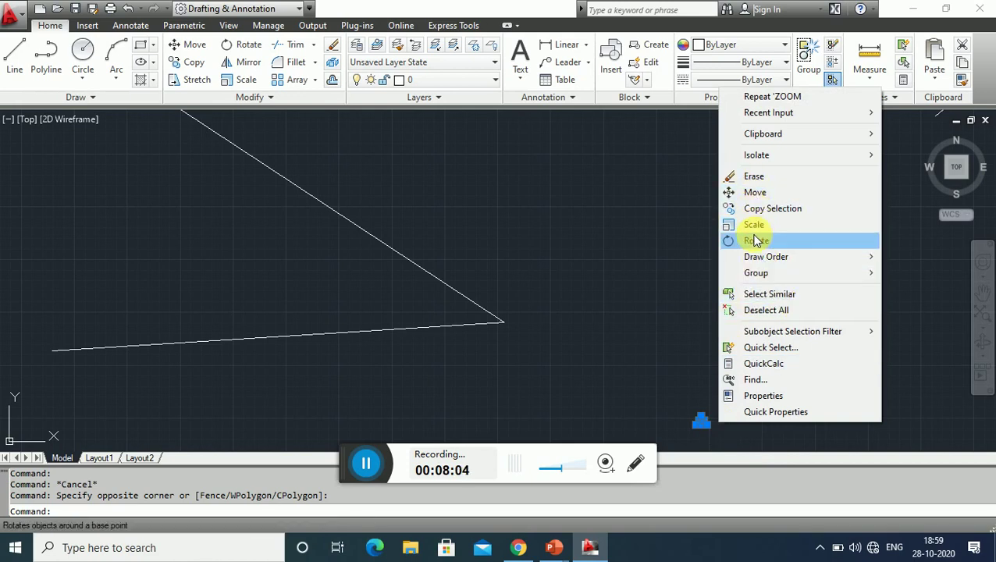
pyautogui.moveTo(768, 113)
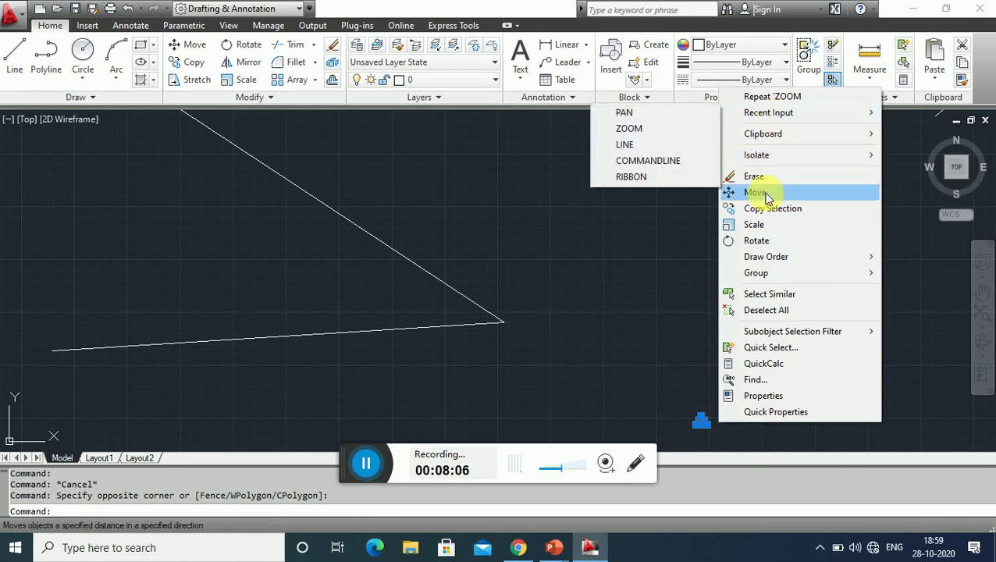
pyautogui.click(684, 265)
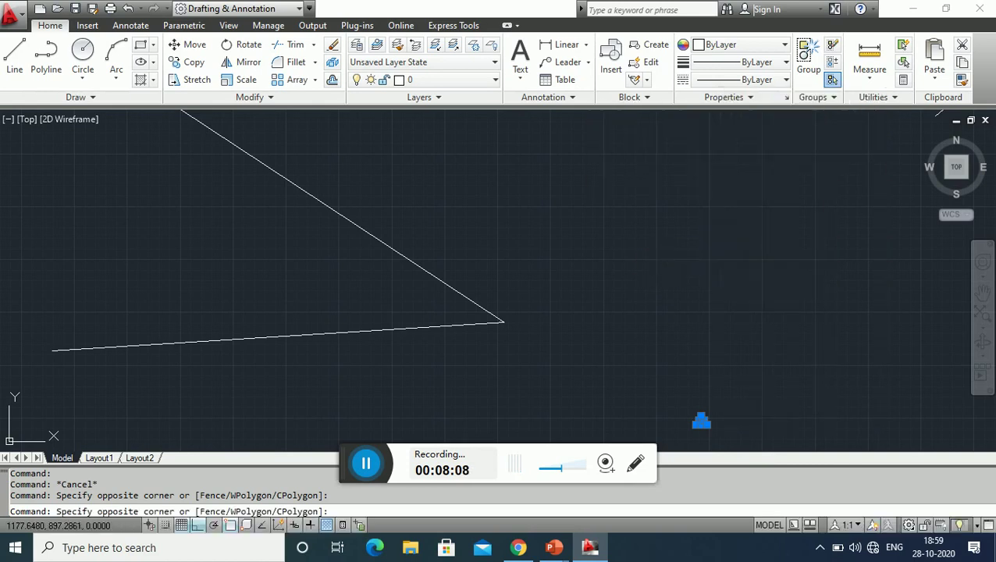
pyautogui.press('Escape')
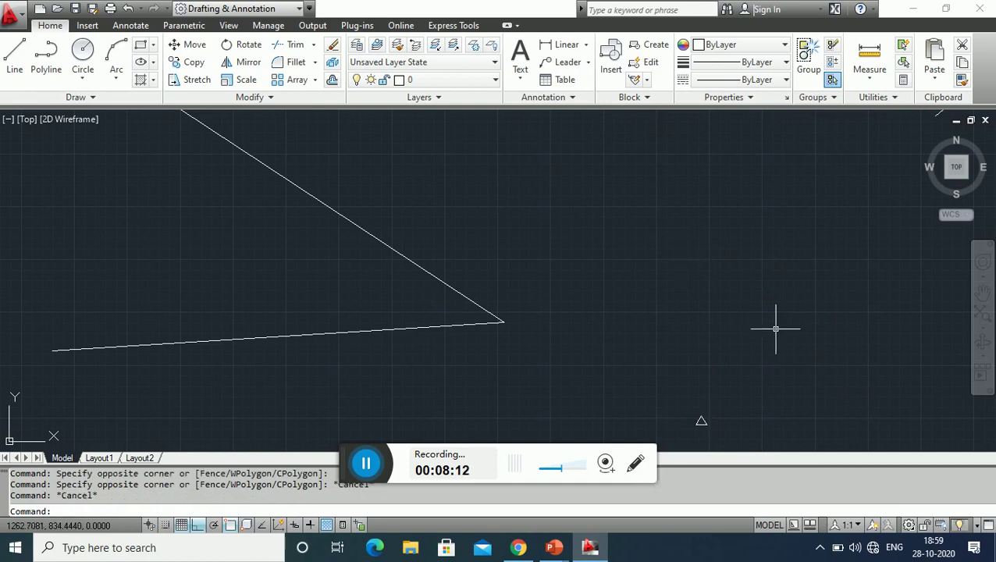
pyautogui.press('Escape')
pyautogui.press('Escape')
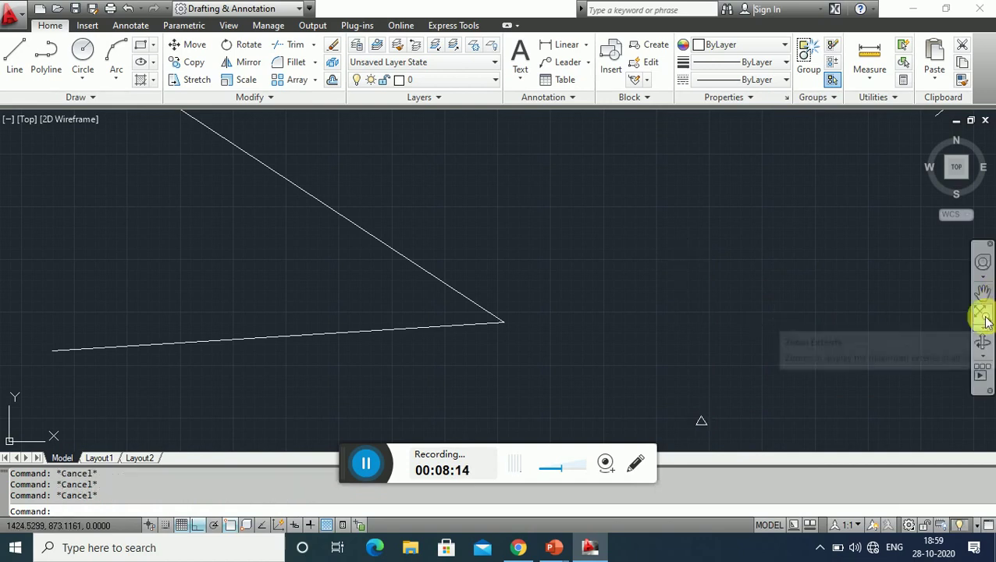
pyautogui.click(981, 314)
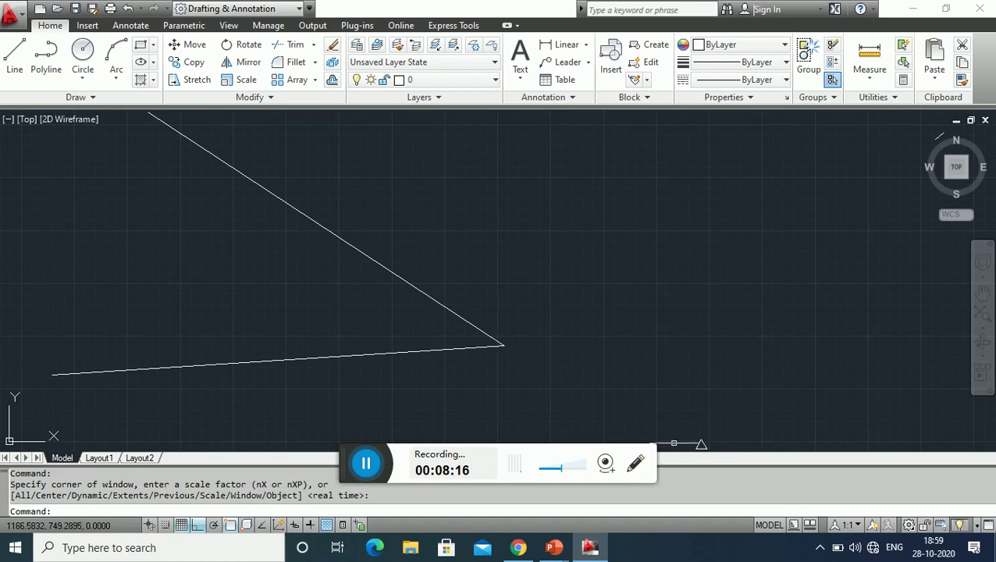
pyautogui.click(693, 429)
pyautogui.click(751, 475)
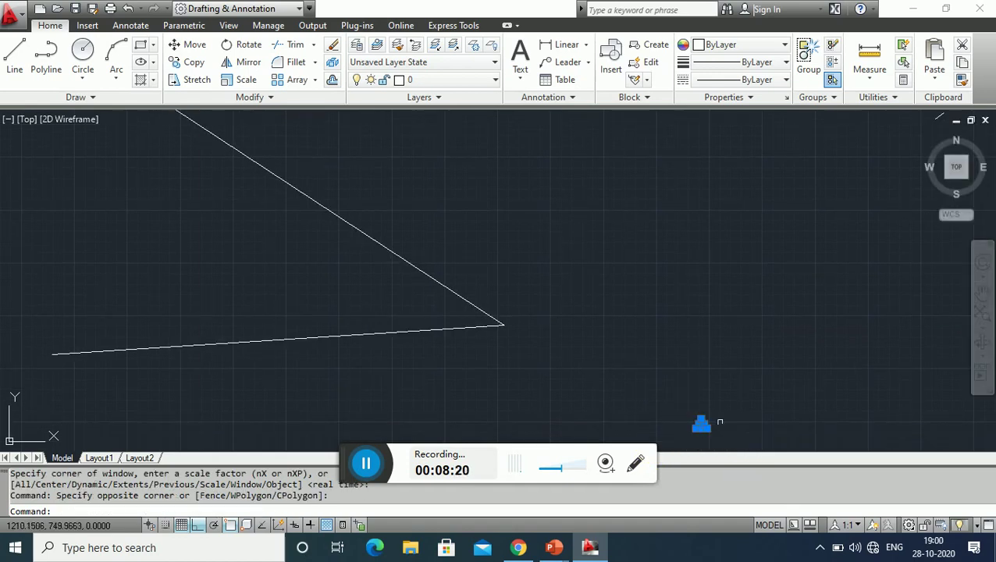
pyautogui.click(718, 408)
pyautogui.click(722, 401)
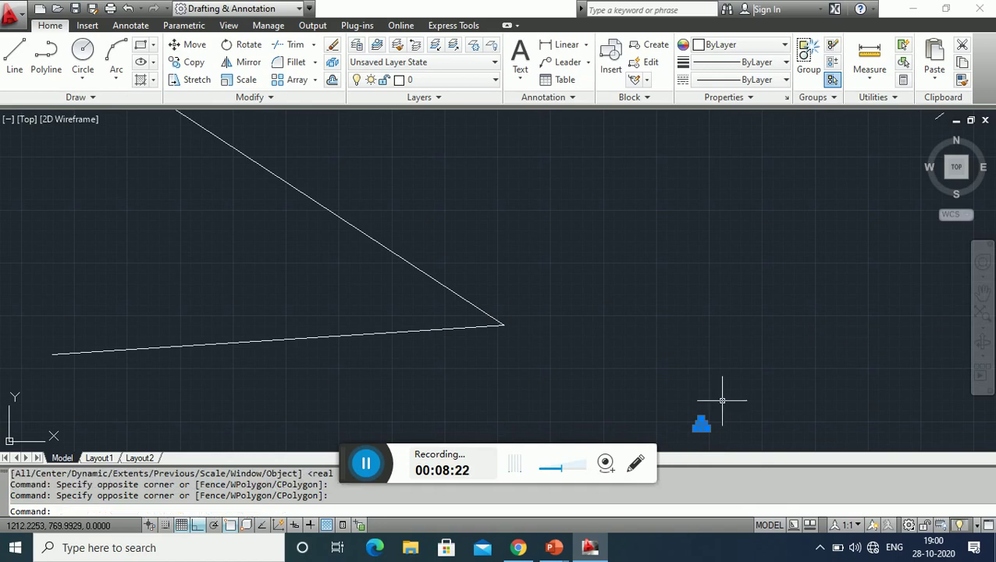
pyautogui.press('Escape')
pyautogui.press('Escape')
pyautogui.press('Escape')
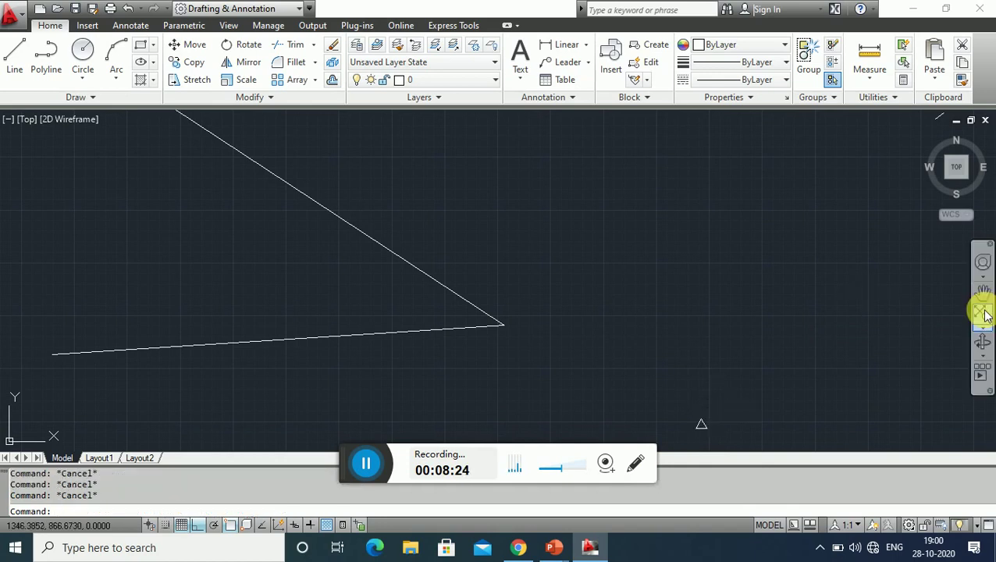
# Step: Pan and zoom repeatedly to enlarge the small triangle and centre it in the drawing area
pyautogui.click(982, 294)
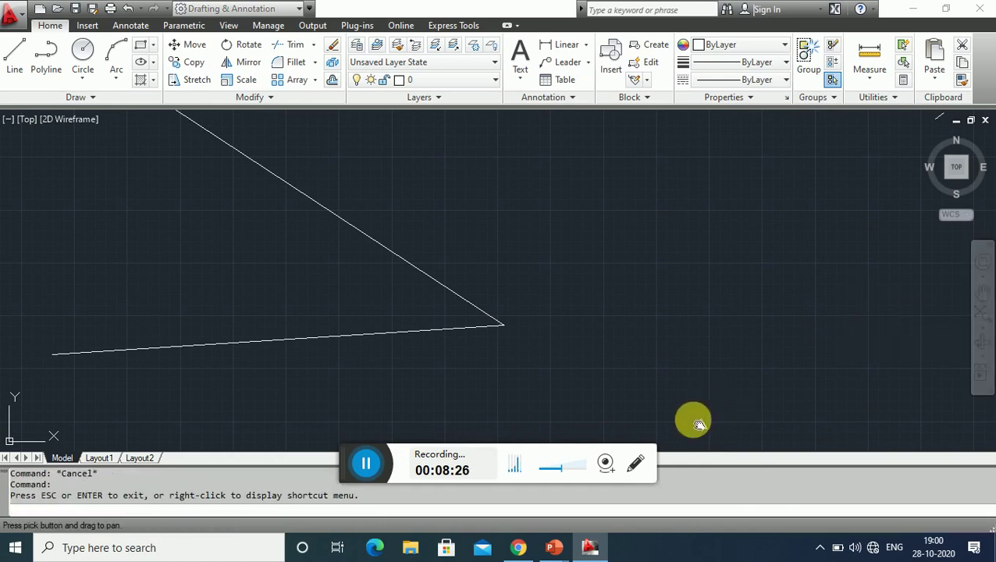
pyautogui.moveTo(712, 442); pyautogui.dragTo(507, 270)
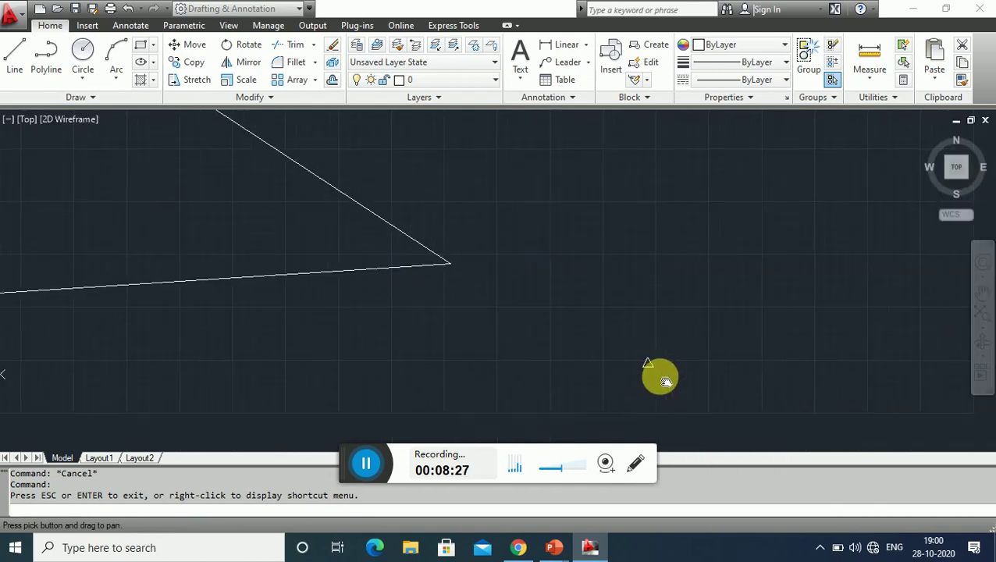
pyautogui.rightClick(507, 271)
pyautogui.click(556, 314)
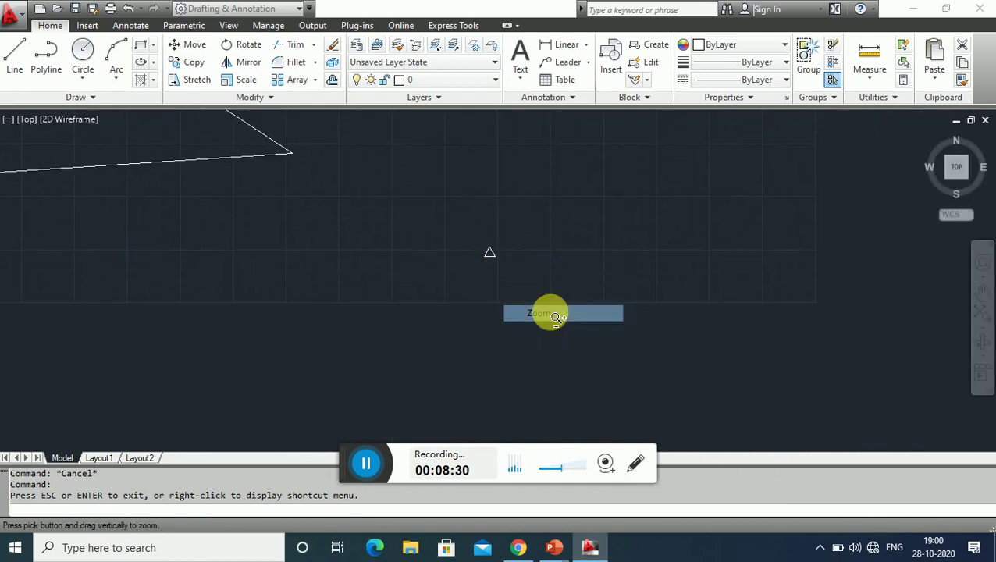
pyautogui.moveTo(515, 276); pyautogui.dragTo(511, 199)
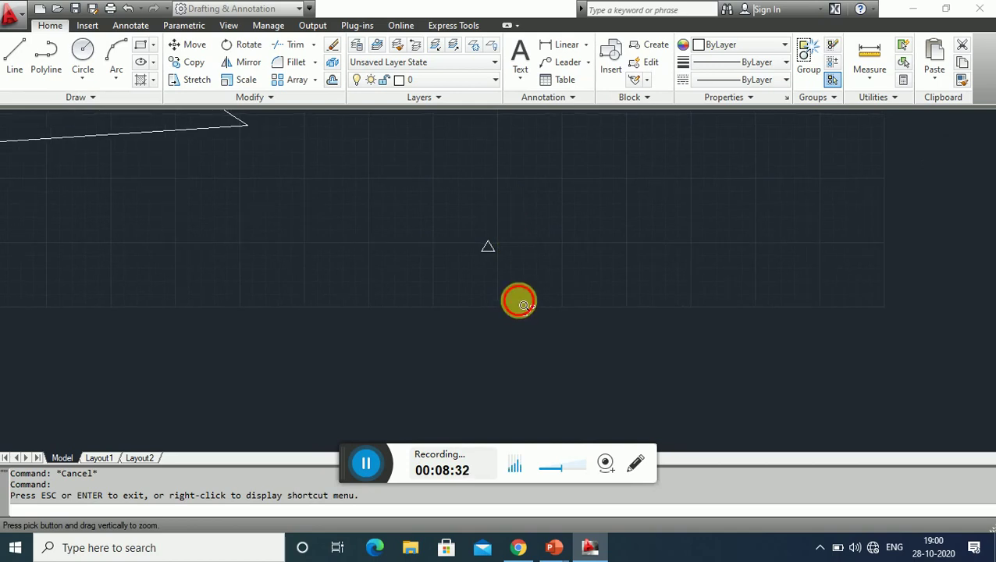
pyautogui.moveTo(523, 304); pyautogui.dragTo(540, 199)
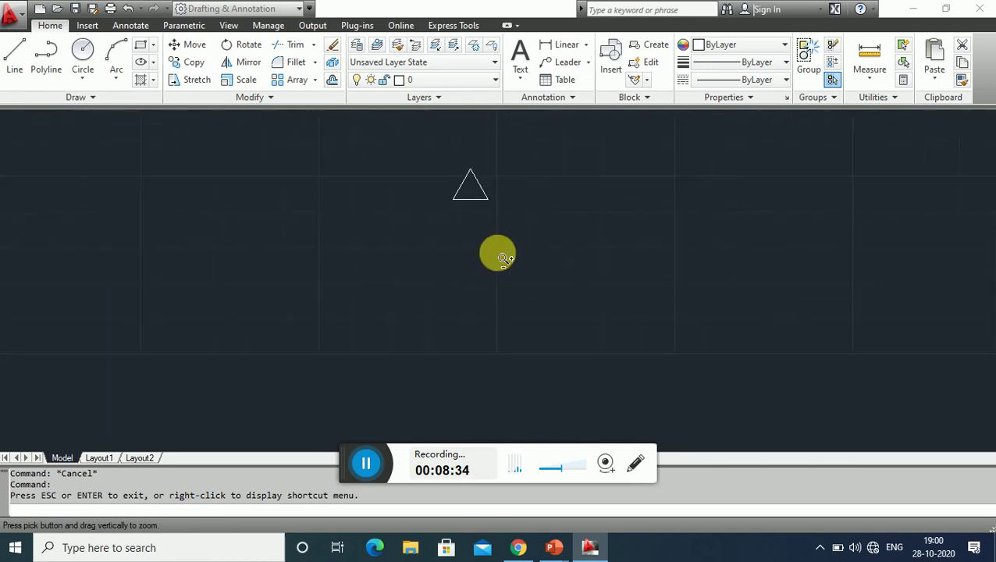
pyautogui.moveTo(505, 257); pyautogui.dragTo(516, 215)
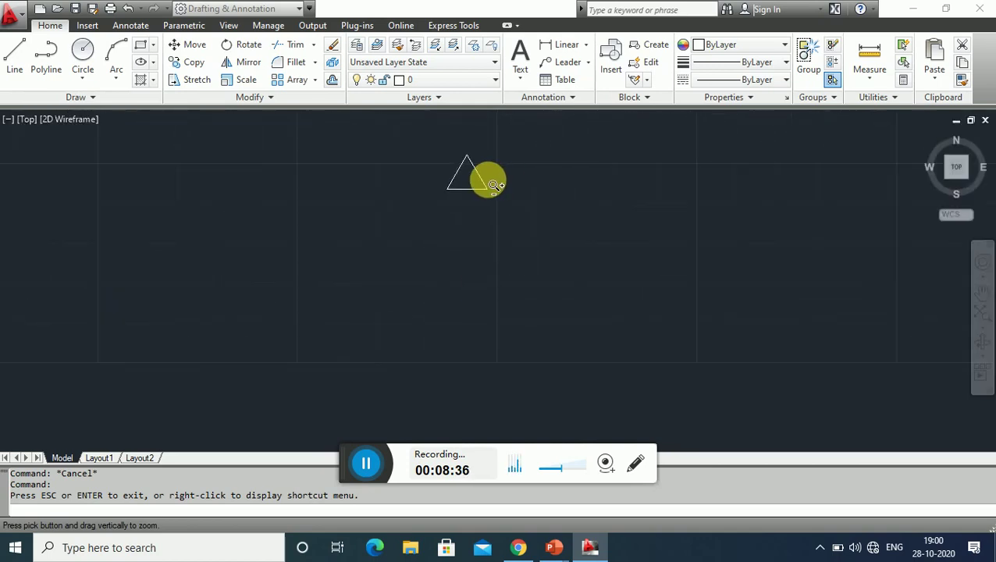
pyautogui.moveTo(494, 185); pyautogui.dragTo(509, 155)
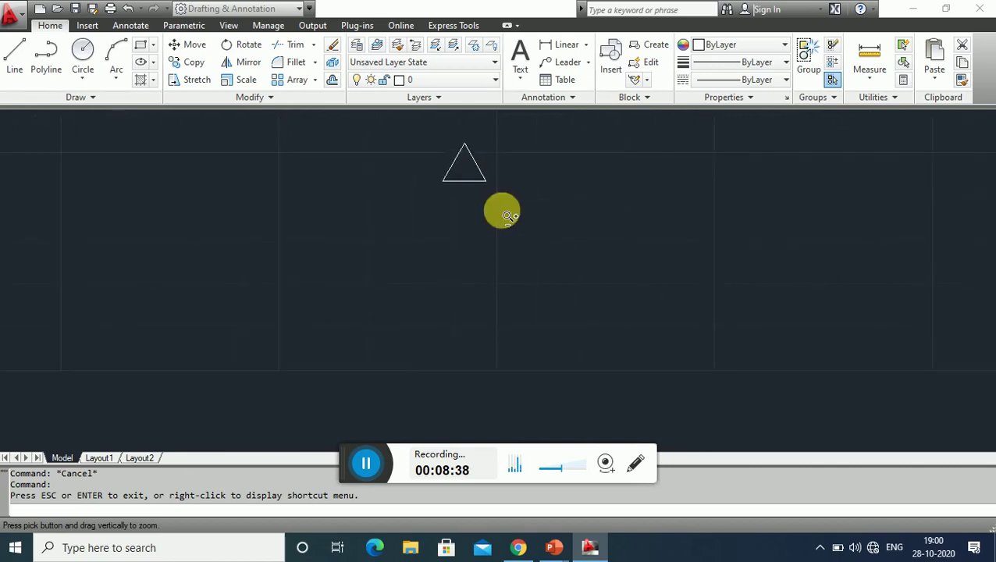
pyautogui.moveTo(507, 214)
pyautogui.mouseDown()
pyautogui.moveTo(516, 199)
pyautogui.moveTo(506, 218)
pyautogui.mouseUp()
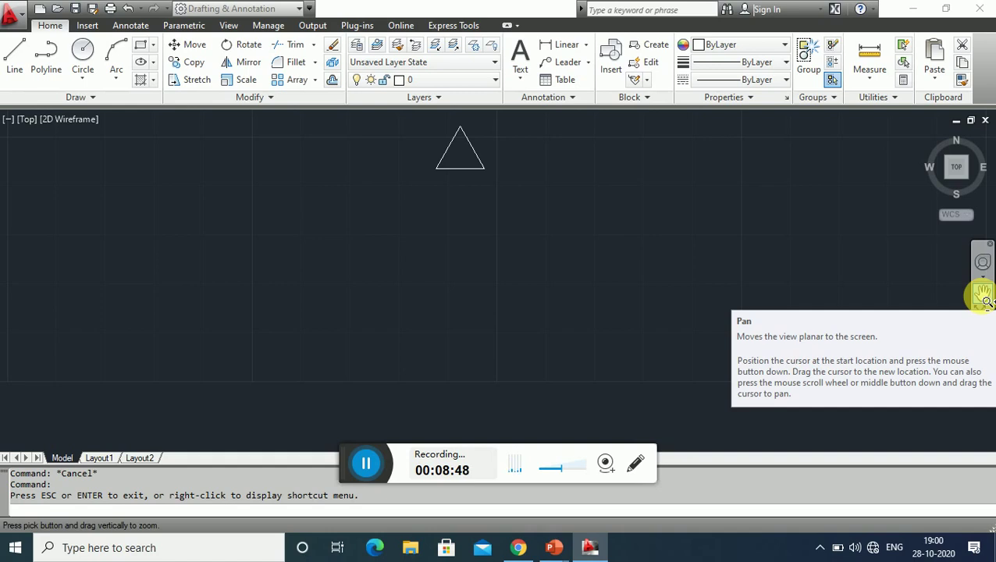
pyautogui.click(982, 295)
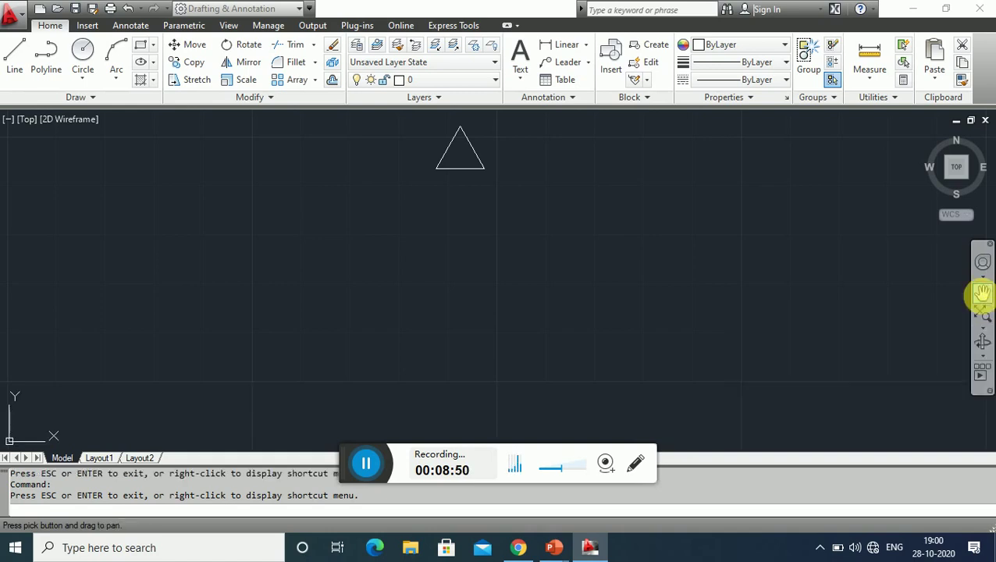
pyautogui.moveTo(467, 170); pyautogui.dragTo(460, 275)
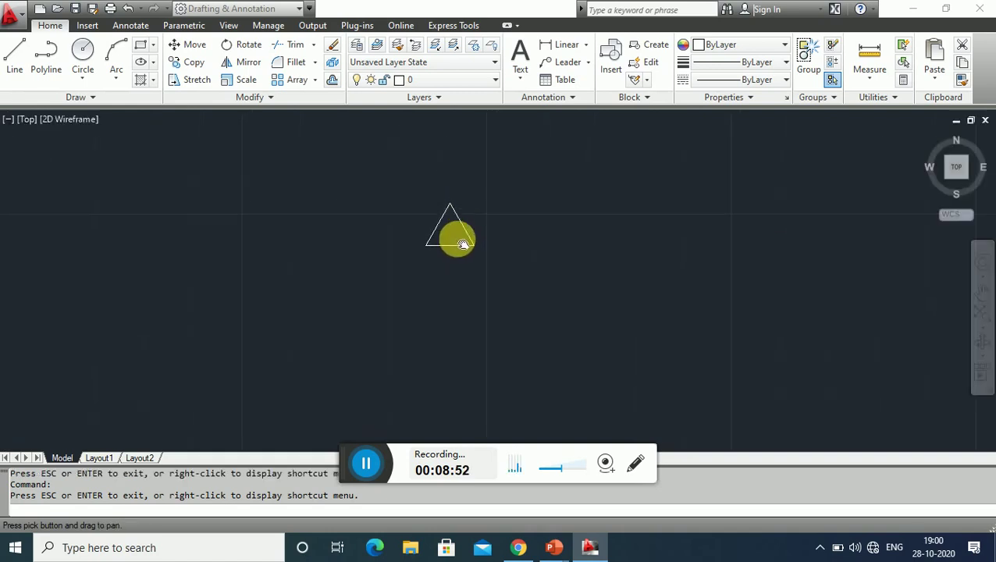
pyautogui.rightClick(460, 279)
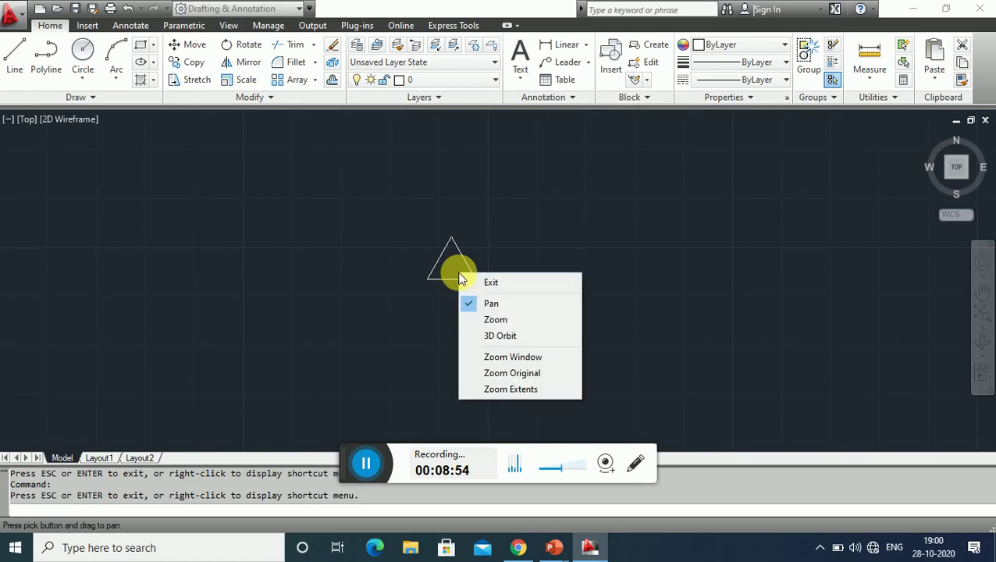
pyautogui.click(497, 319)
pyautogui.moveTo(502, 321); pyautogui.dragTo(444, 240)
pyautogui.moveTo(467, 365); pyautogui.dragTo(493, 210)
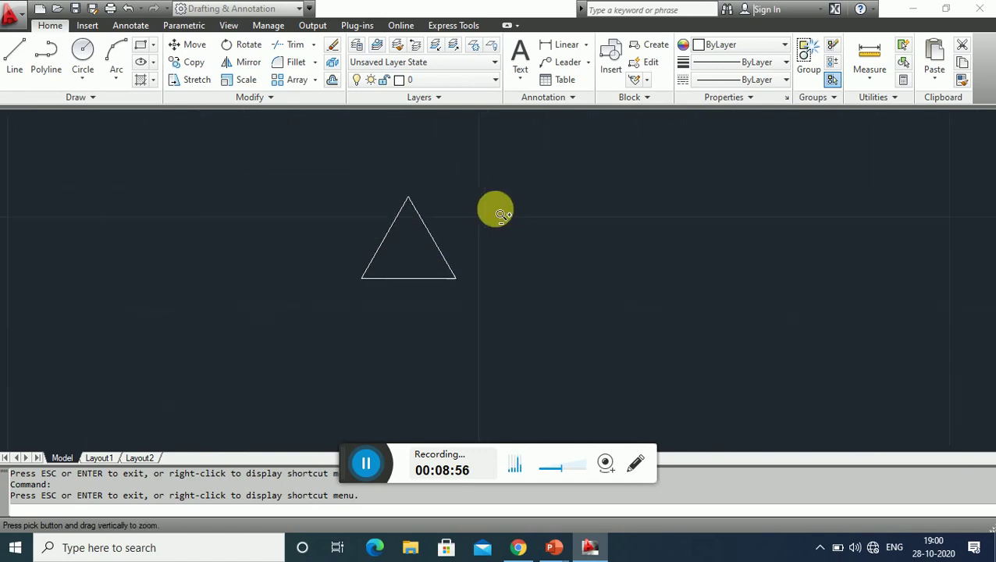
pyautogui.moveTo(344, 288); pyautogui.dragTo(387, 189)
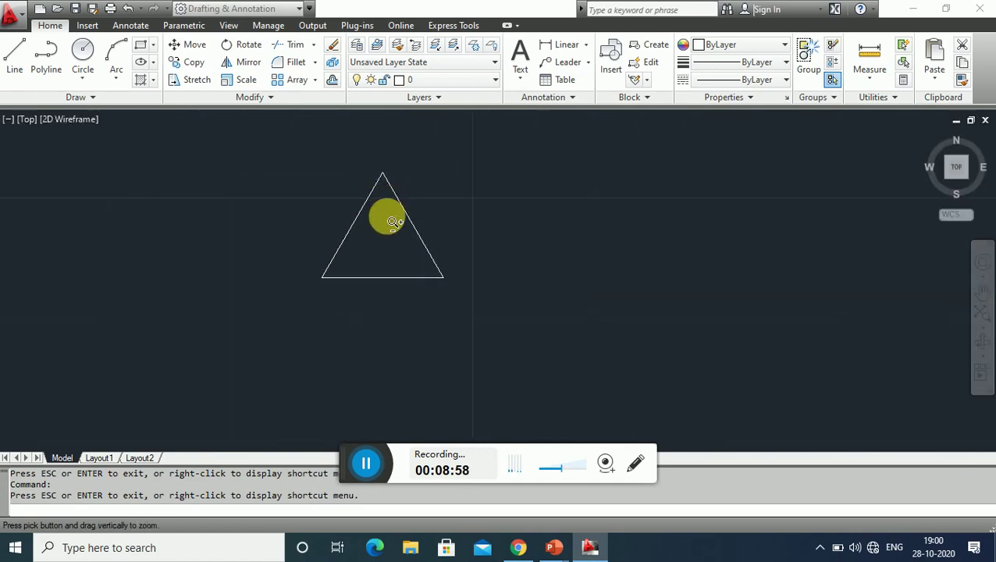
pyautogui.rightClick(387, 215)
pyautogui.click(420, 247)
pyautogui.moveTo(419, 247)
pyautogui.mouseDown()
pyautogui.moveTo(478, 255)
pyautogui.moveTo(527, 285)
pyautogui.moveTo(495, 274)
pyautogui.mouseUp()
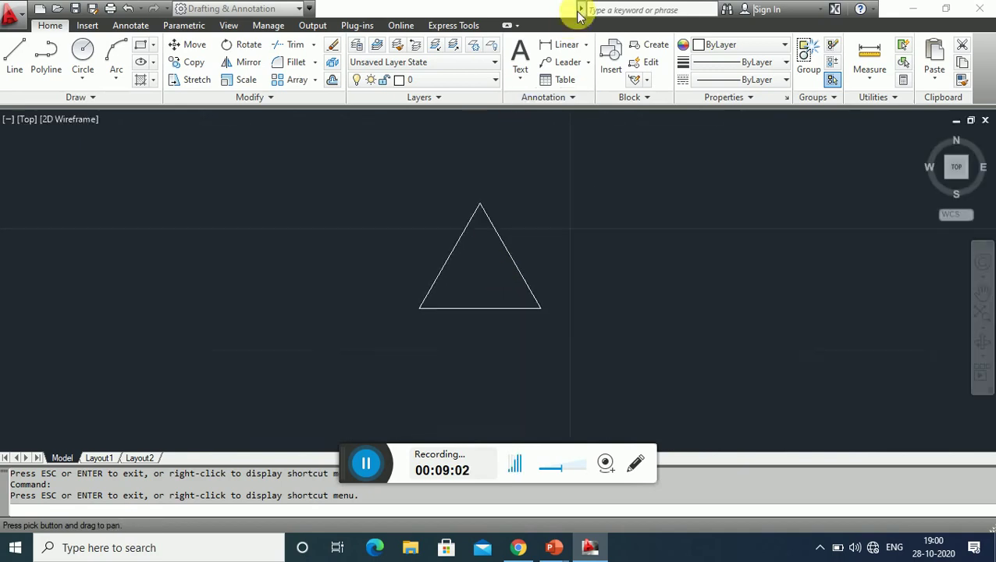
# Step: Place a 60° angular dimension at the triangle's bottom-left corner
pyautogui.click(587, 49)
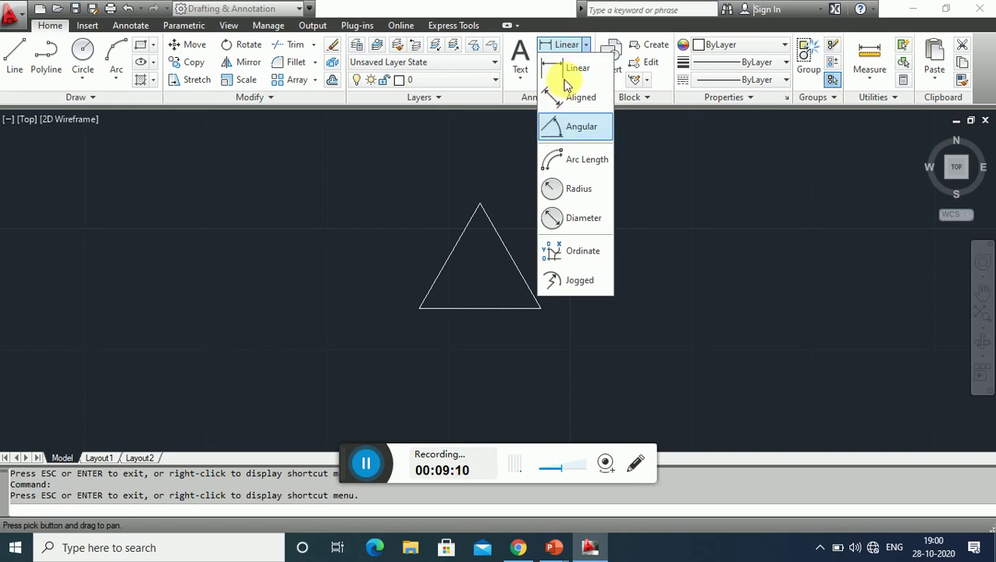
pyautogui.press('Escape')
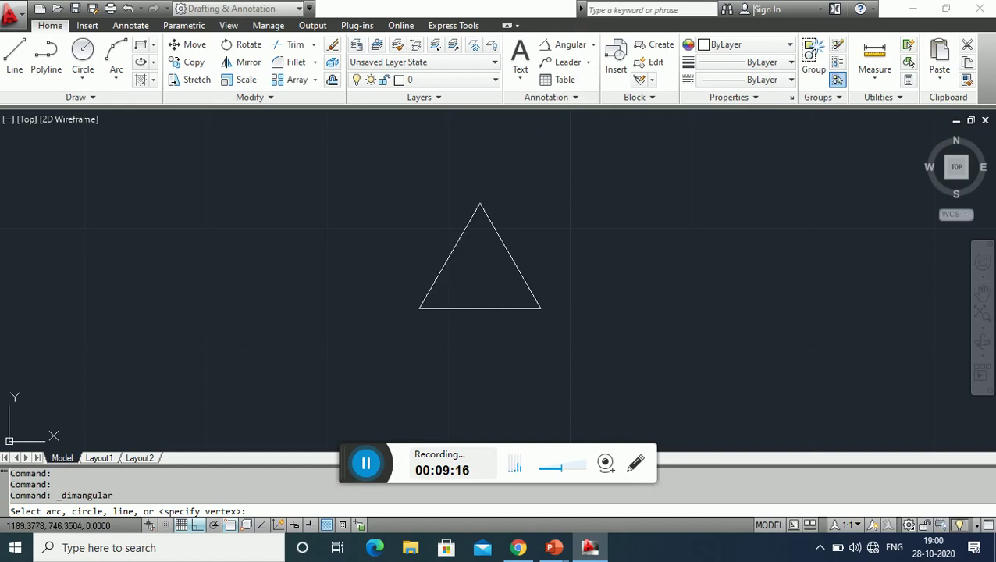
pyautogui.click(431, 289)
pyautogui.click(446, 308)
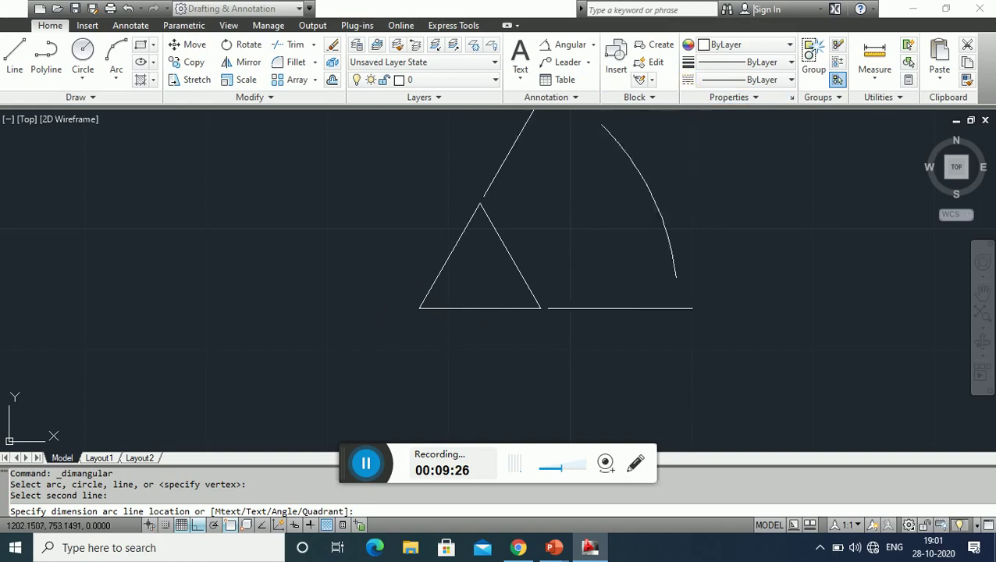
pyautogui.click(463, 286)
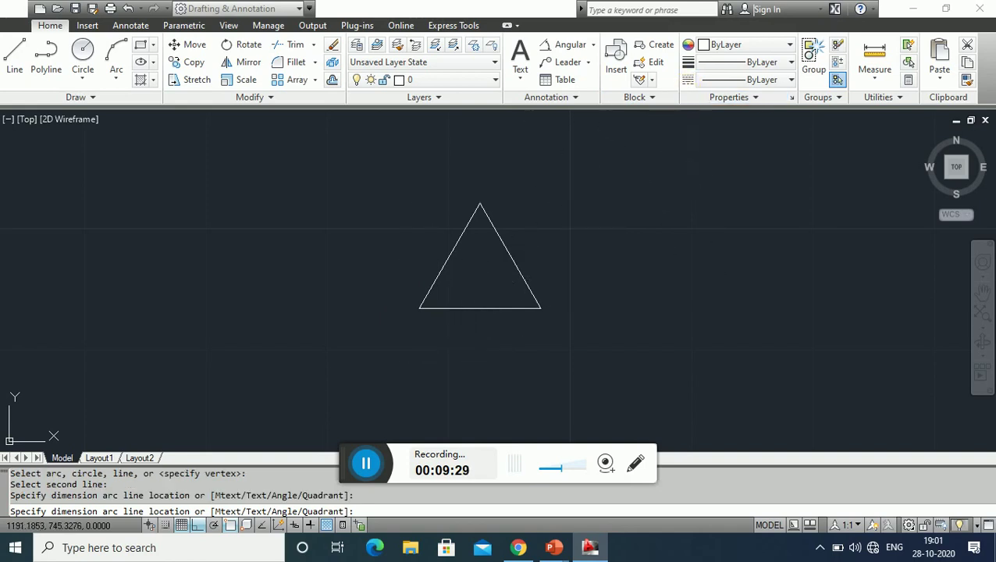
# Step: Add 60° angular dimensions at the bottom-right corner and the top apex
pyautogui.press('Return')
pyautogui.click(525, 279)
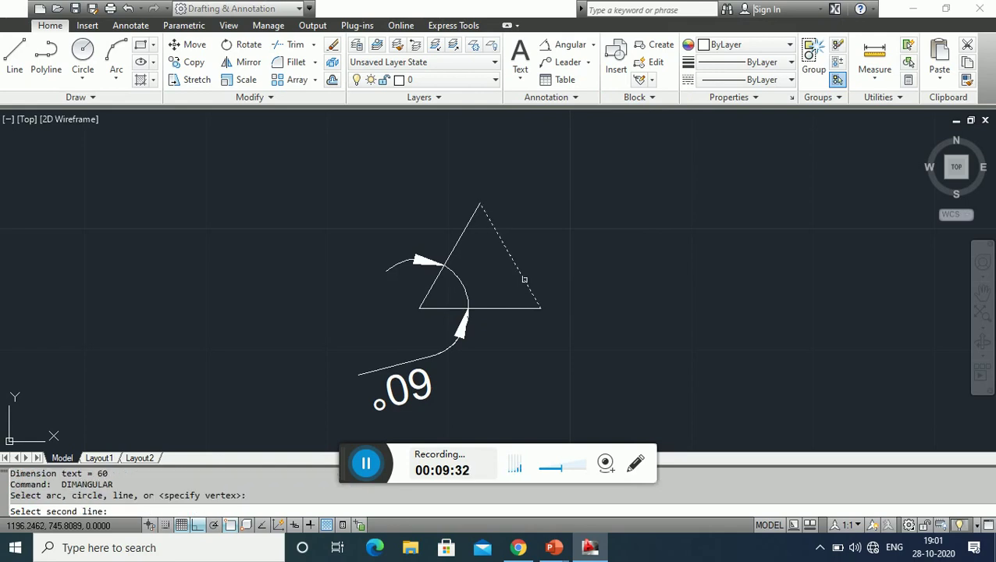
pyautogui.click(512, 307)
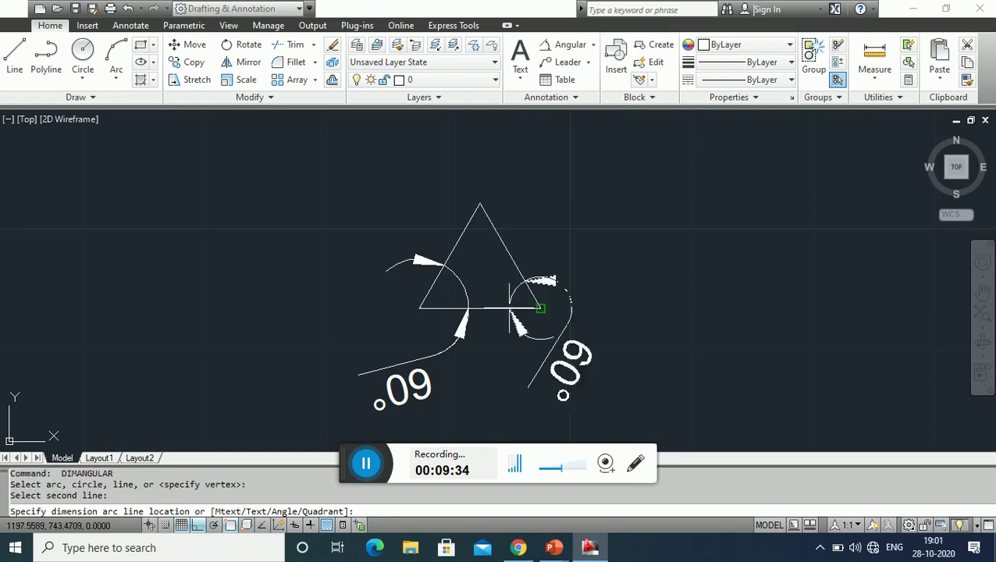
pyautogui.click(494, 295)
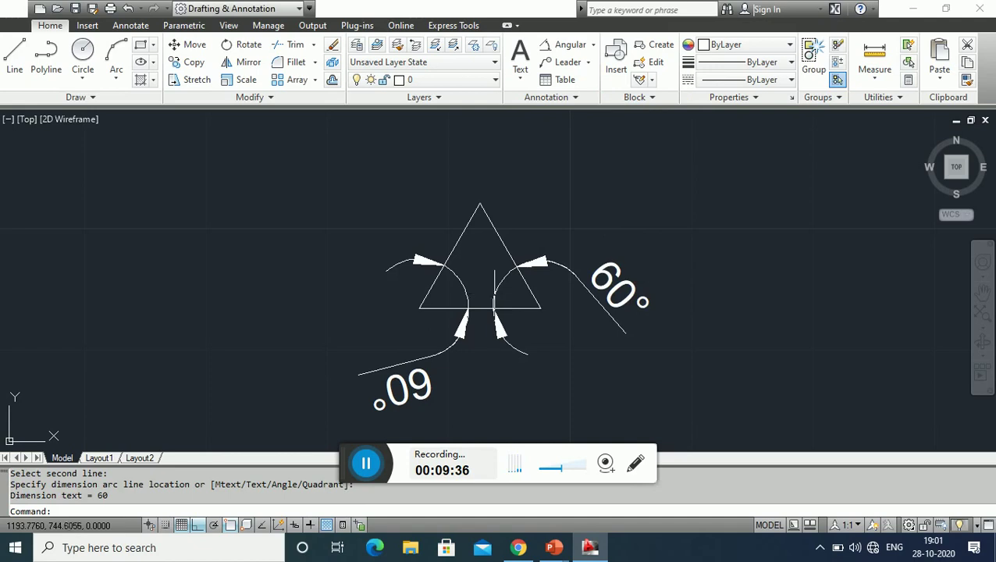
pyautogui.press('Return')
pyautogui.click(496, 232)
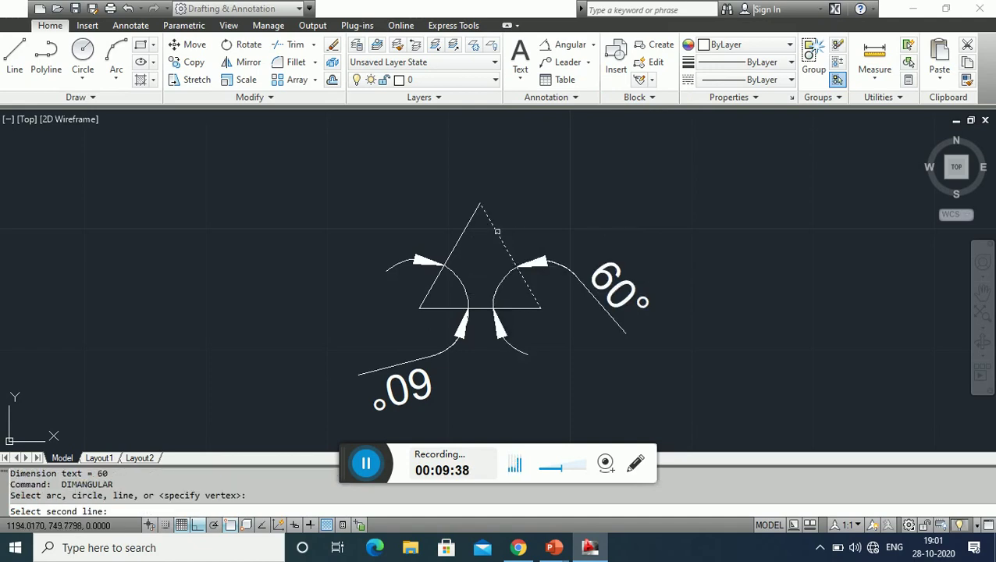
pyautogui.click(467, 216)
pyautogui.click(465, 225)
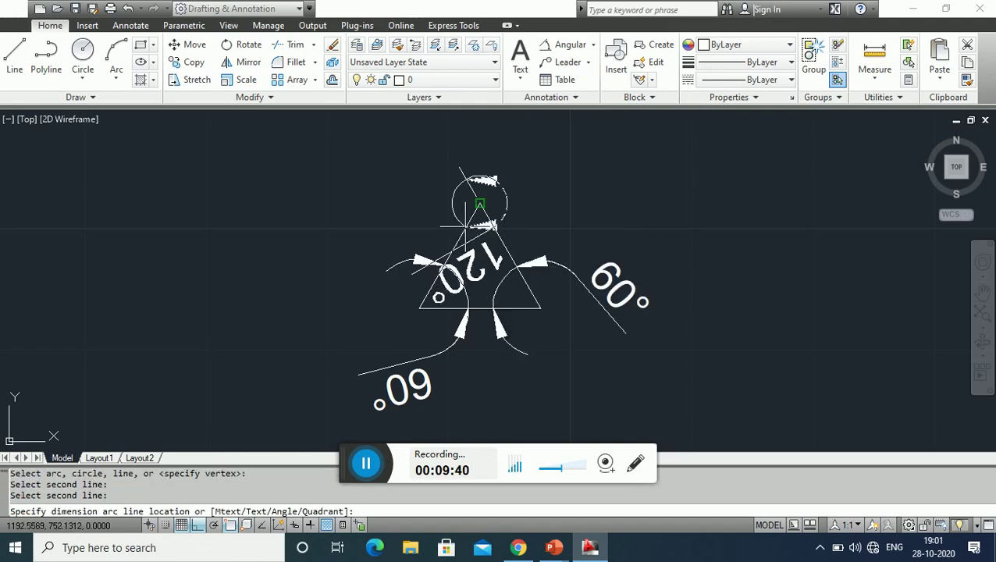
pyautogui.click(482, 254)
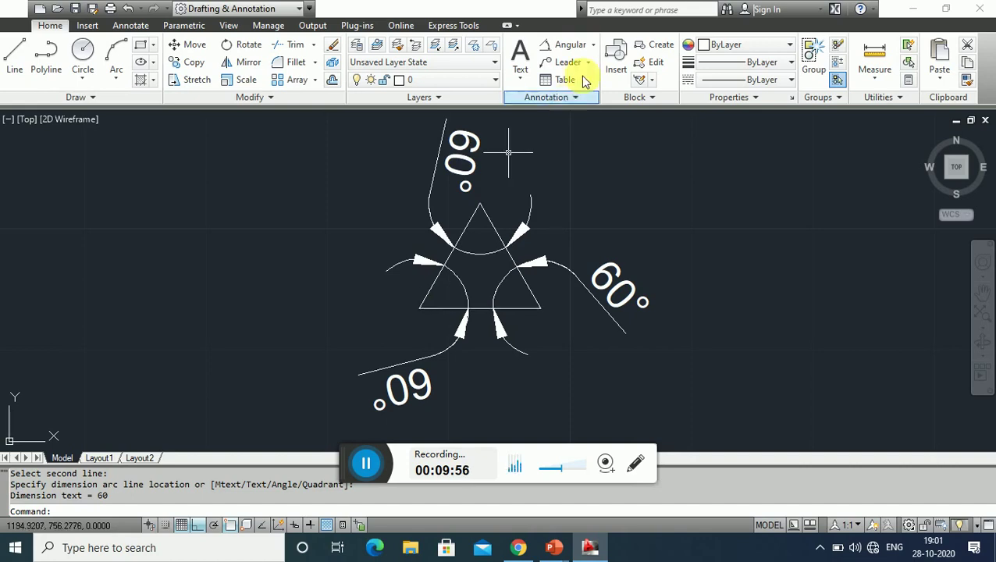
# Step: Add a linear dimension reading 10 below the triangle's base
pyautogui.click(593, 45)
pyautogui.click(577, 70)
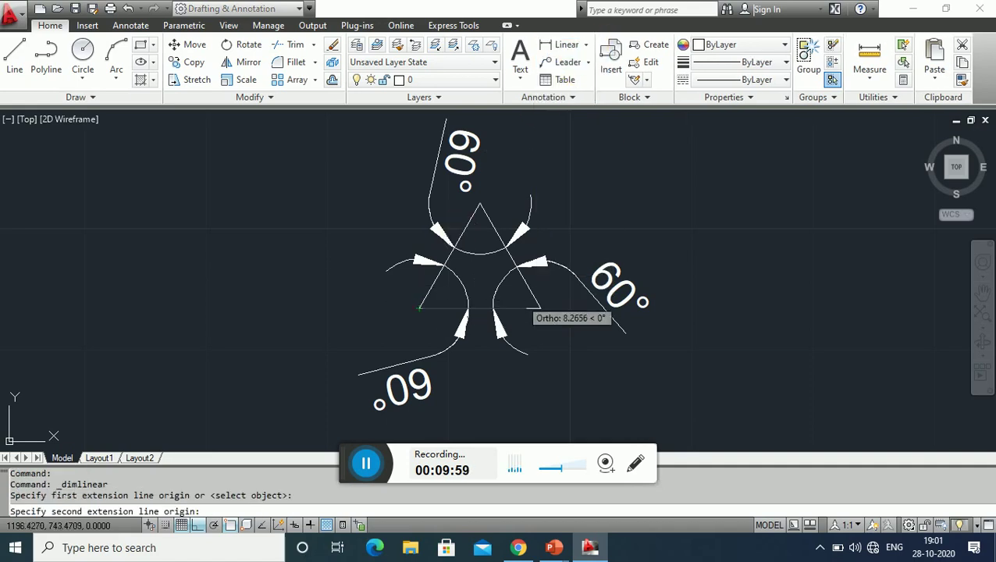
pyautogui.click(540, 309)
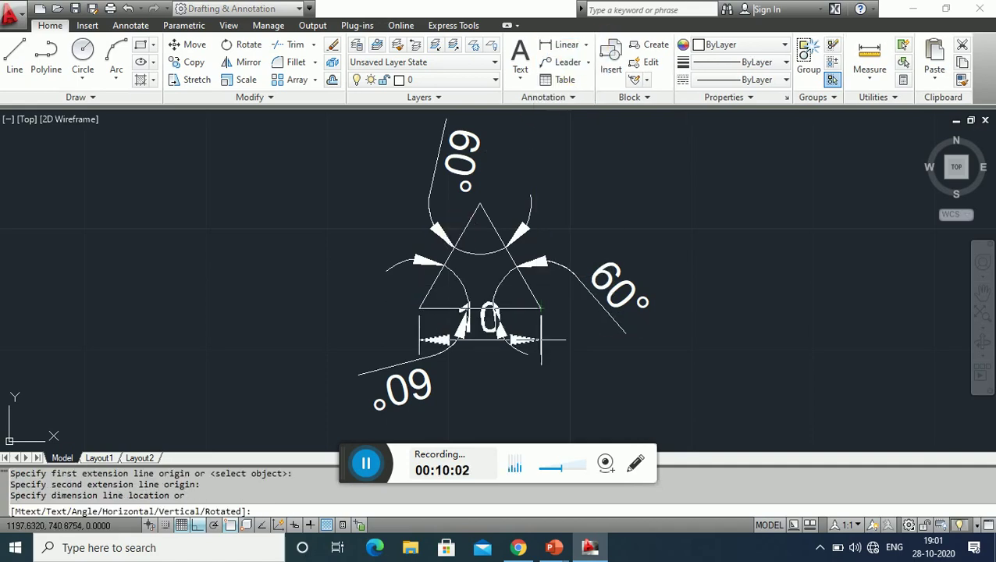
pyautogui.click(540, 339)
# Step: Start a vertical height dimension to the apex, then cancel it
pyautogui.press('Return')
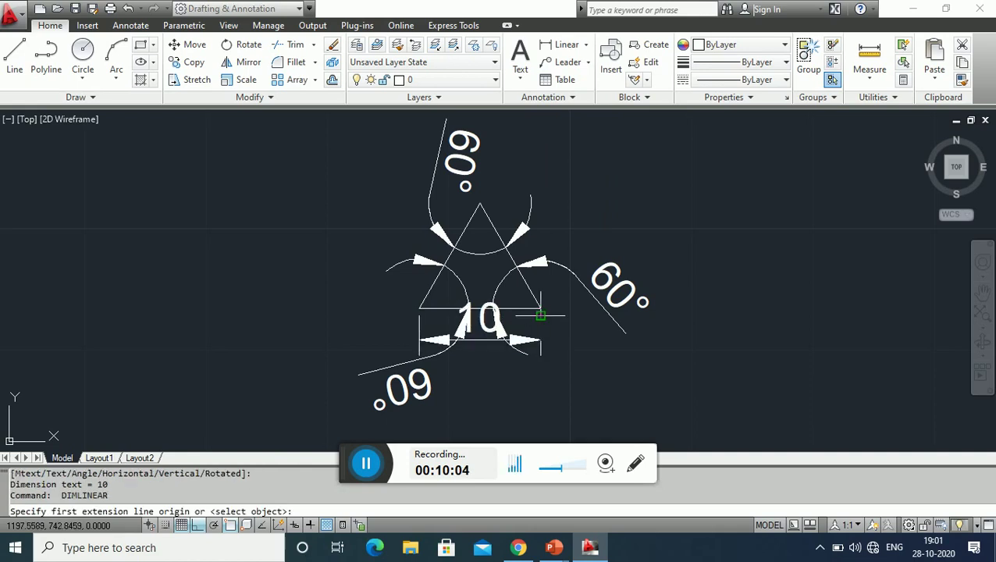
pyautogui.click(540, 309)
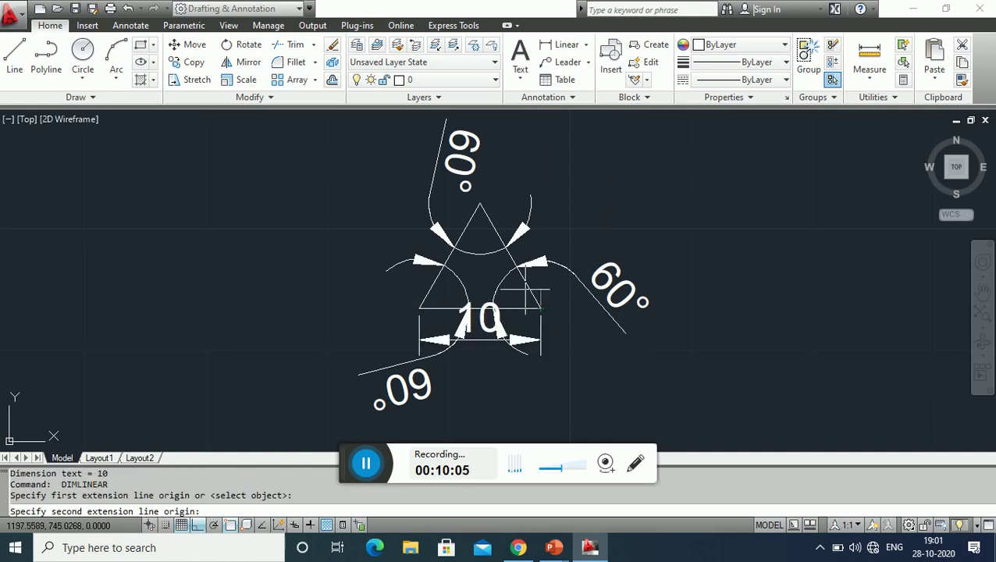
pyautogui.click(480, 205)
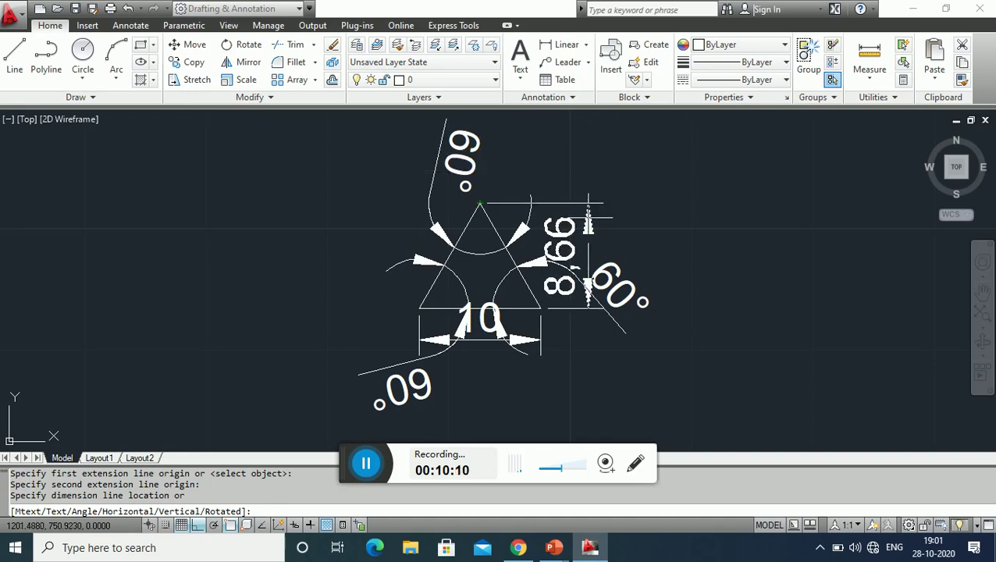
pyautogui.press('Escape')
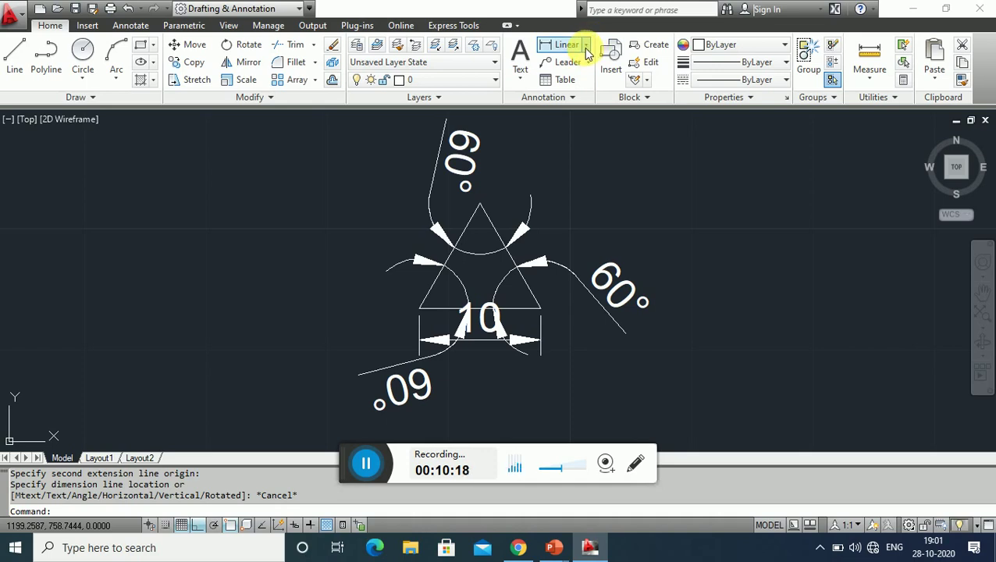
# Step: Add an aligned dimension of 10 from the apex to the right corner, placed outside the right side
pyautogui.click(587, 48)
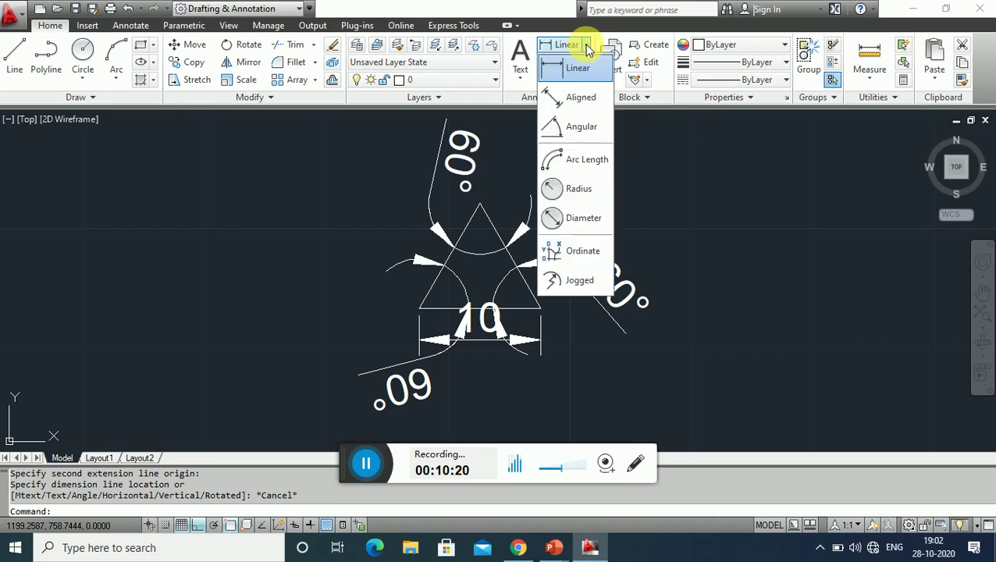
pyautogui.click(576, 99)
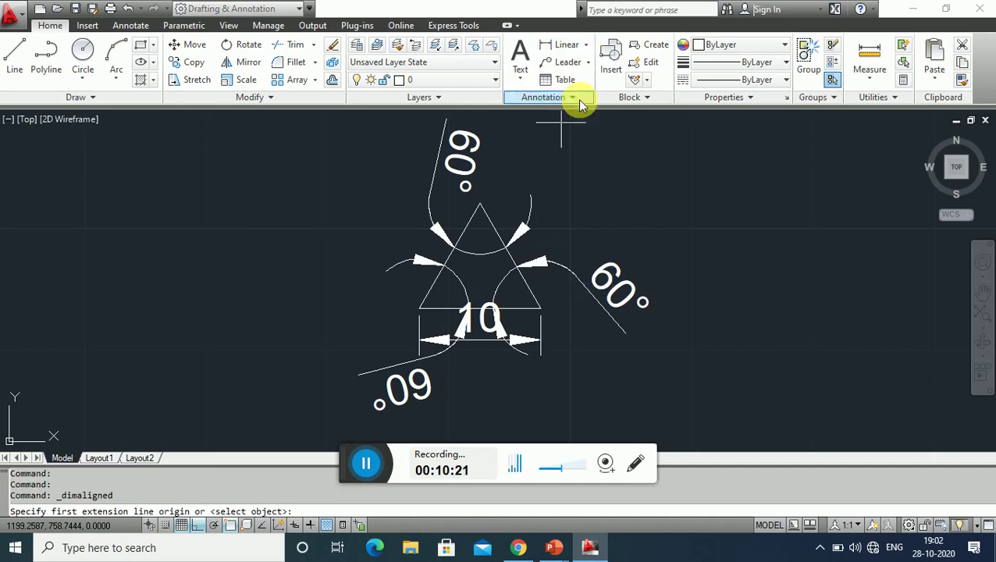
pyautogui.click(480, 205)
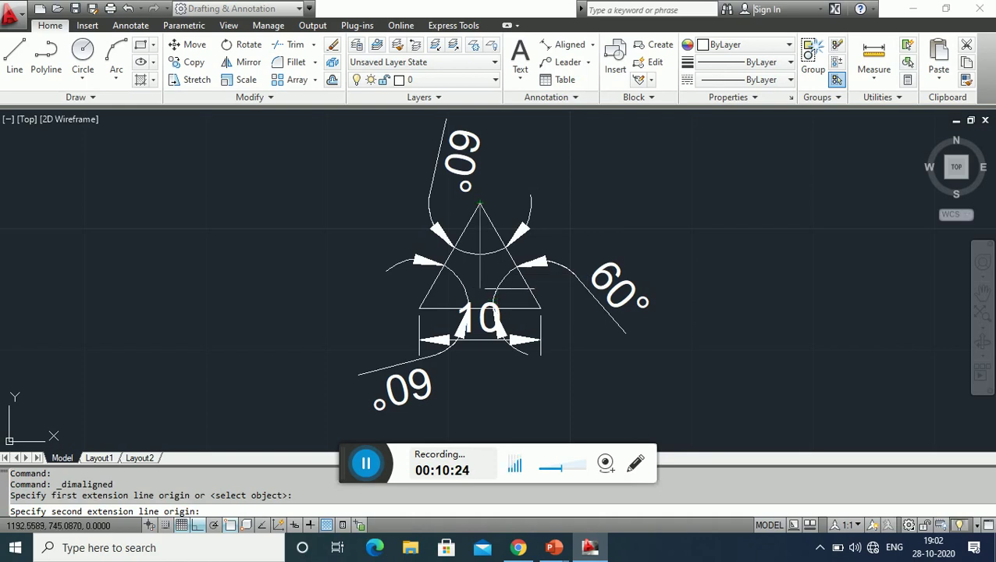
pyautogui.click(539, 308)
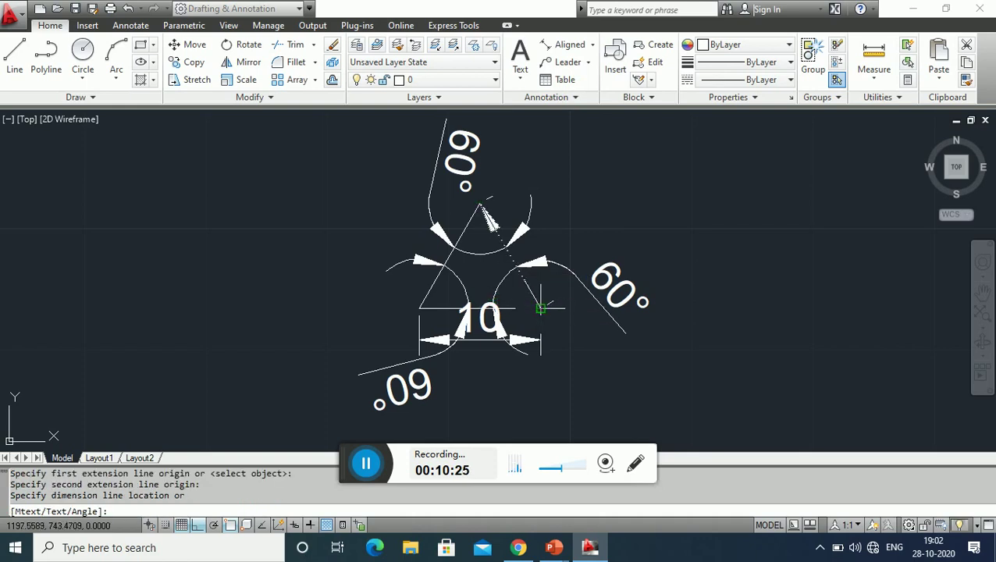
pyautogui.click(662, 217)
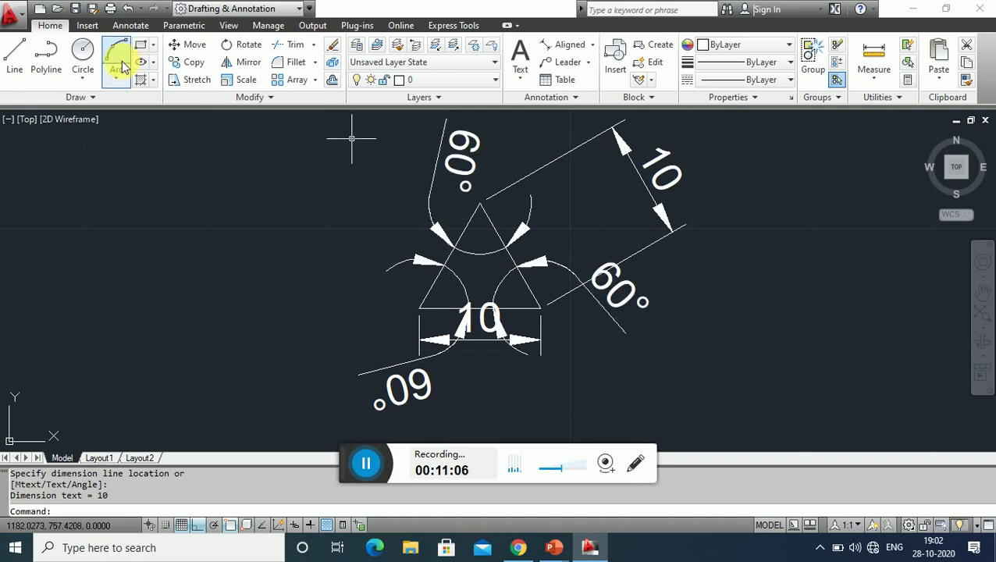
# Step: Draw a line from 0,0 to 10,0 and end the LINE command
pyautogui.click(9, 70)
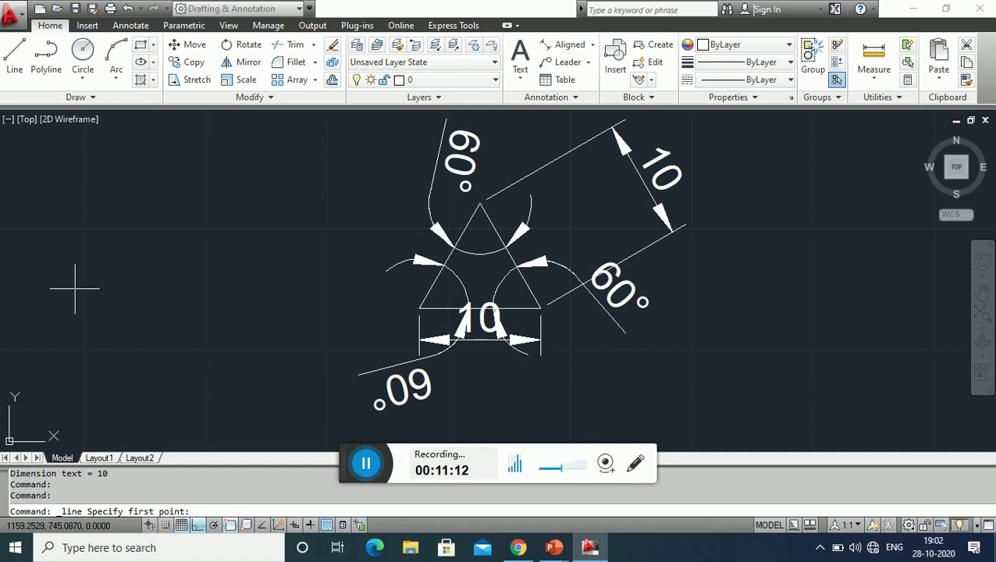
pyautogui.write('0')
pyautogui.write(',0')
pyautogui.press('Return')
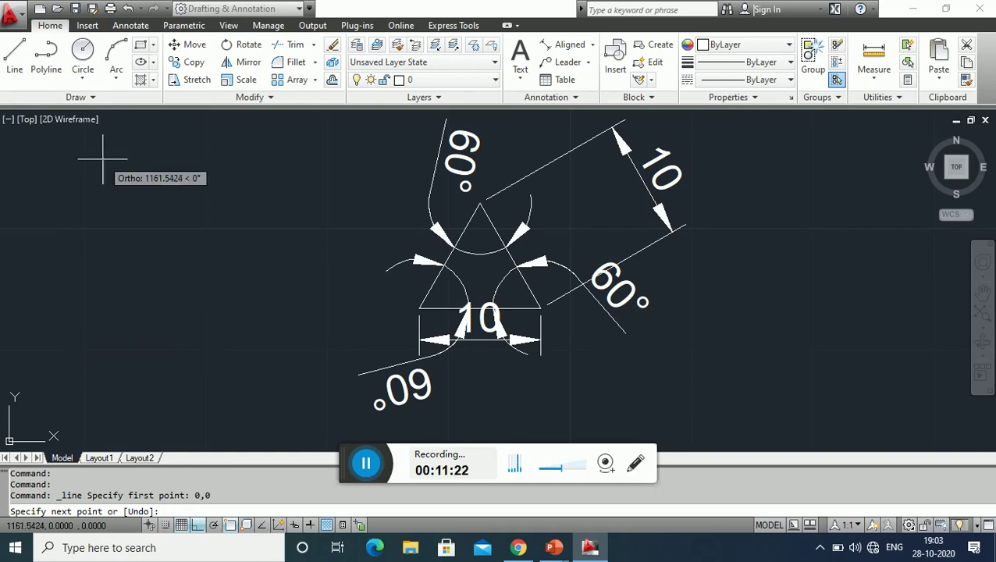
pyautogui.click(17, 78)
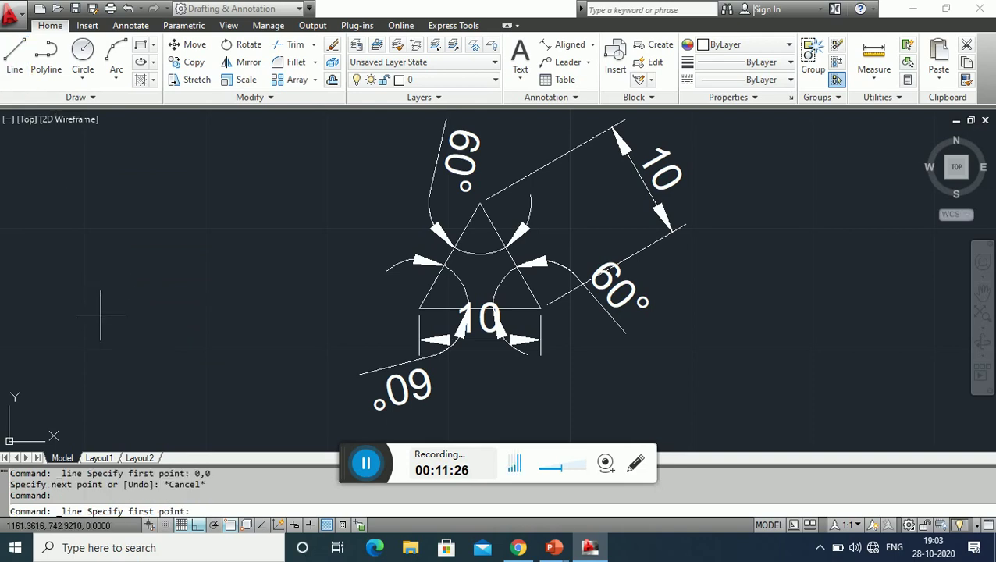
pyautogui.write('0,')
pyautogui.write('0')
pyautogui.press('Return')
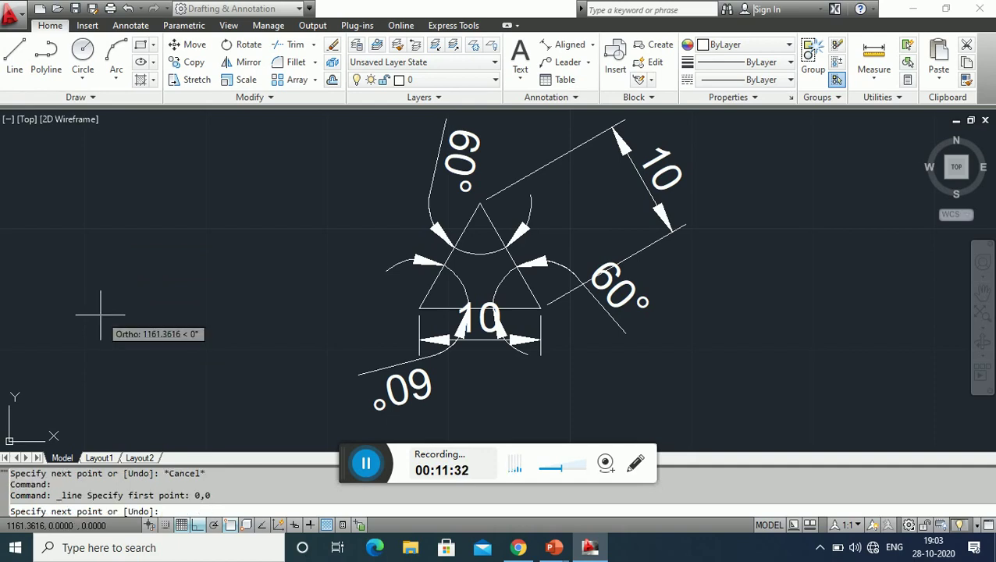
pyautogui.write('10,0')
pyautogui.press('Return')
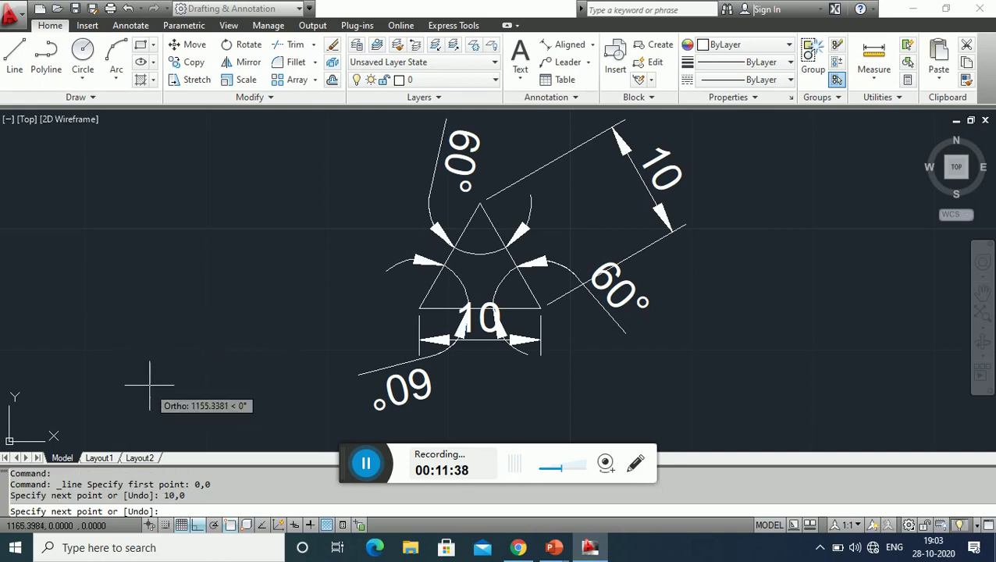
pyautogui.write('A')
pyautogui.press('Return')
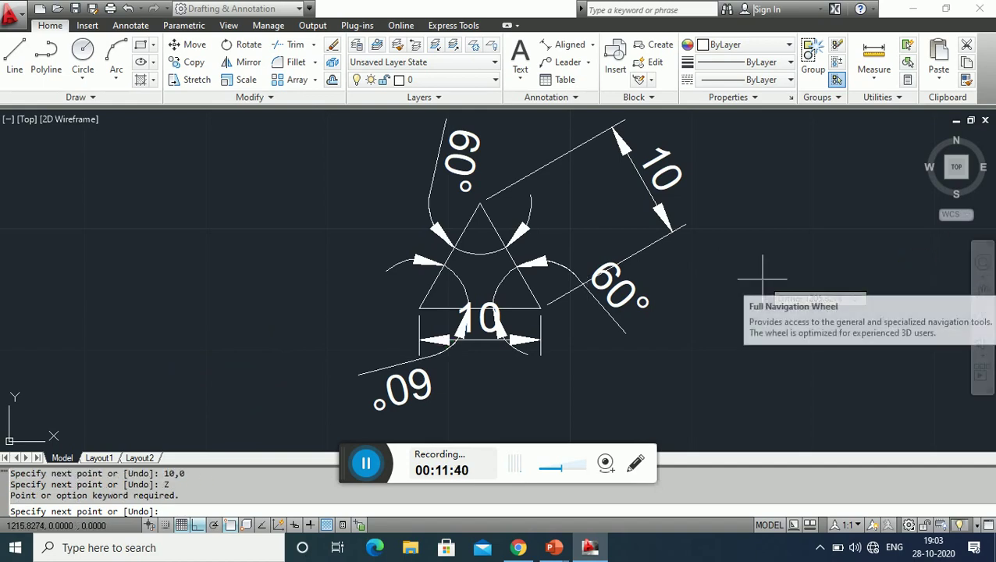
pyautogui.write('A')
pyautogui.press('Return')
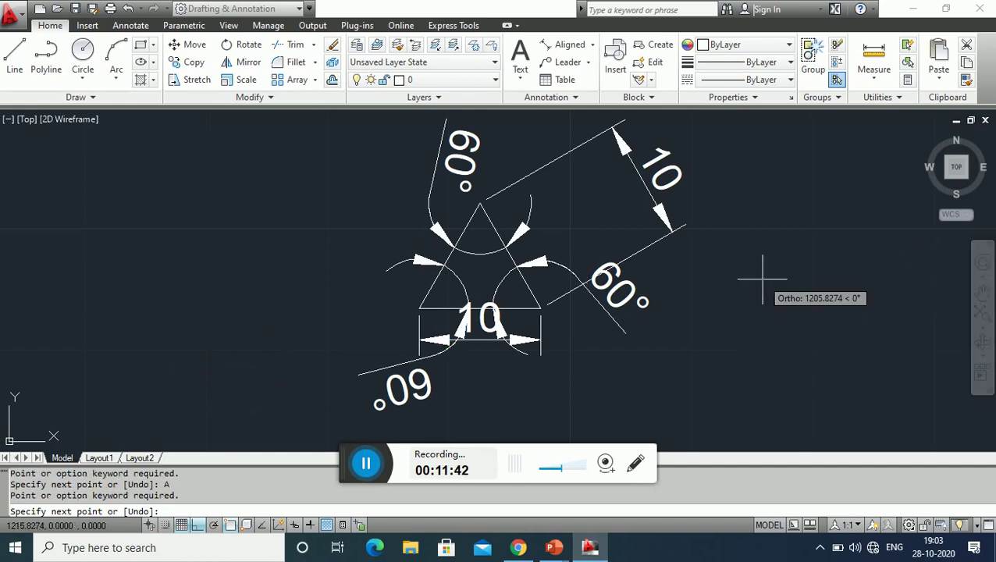
pyautogui.press('Escape')
pyautogui.press('Escape')
pyautogui.press('Escape')
pyautogui.press('Escape')
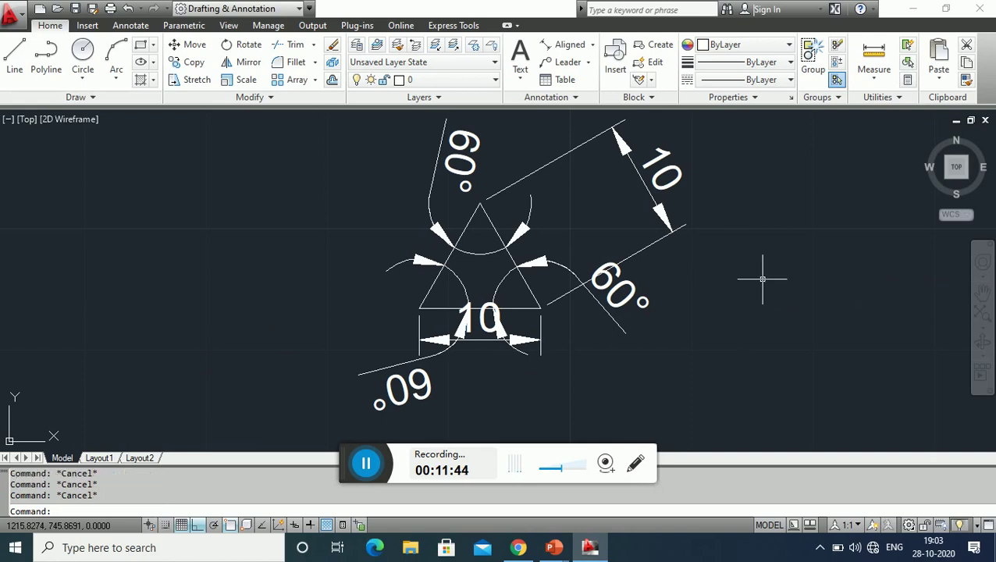
# Step: Zoom to All to show the whole drawing
pyautogui.write(' Z')
pyautogui.press('Return')
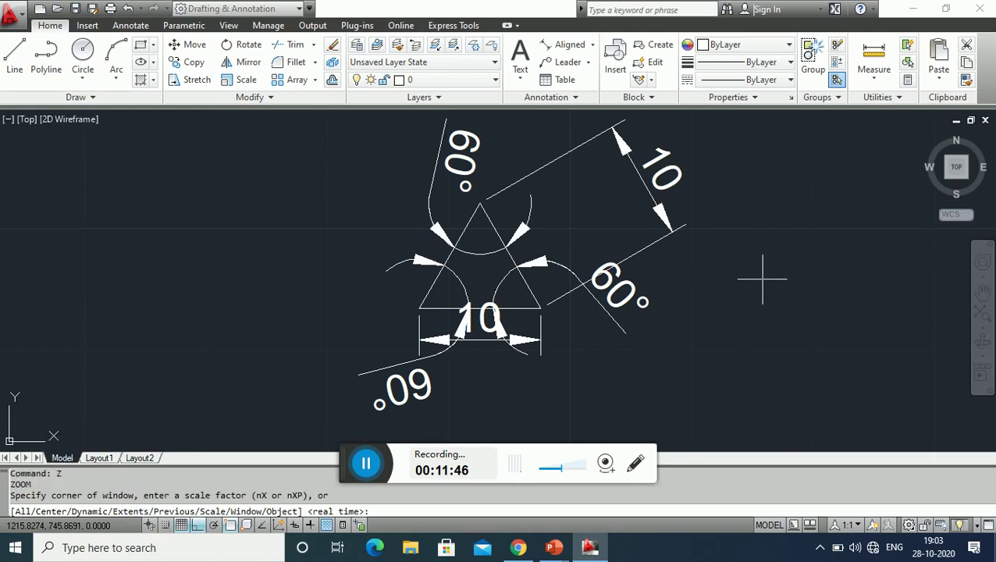
pyautogui.write(' A')
pyautogui.press('Return')
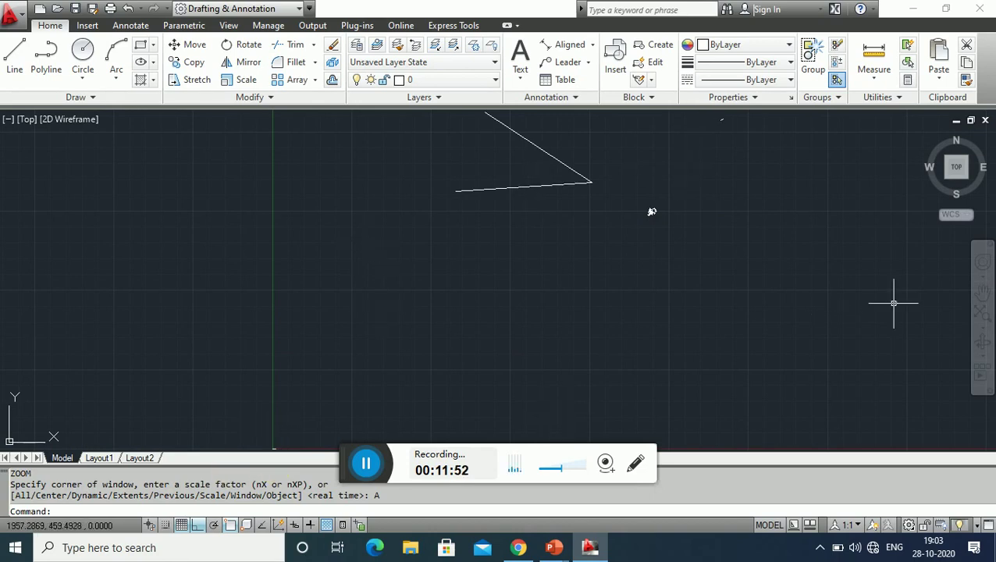
pyautogui.click(982, 290)
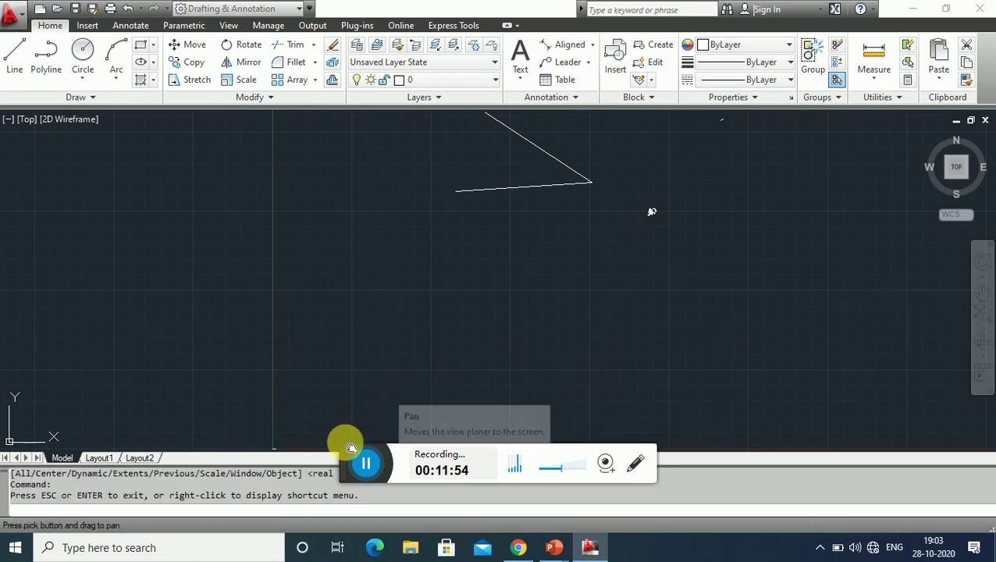
pyautogui.moveTo(308, 443); pyautogui.dragTo(335, 262)
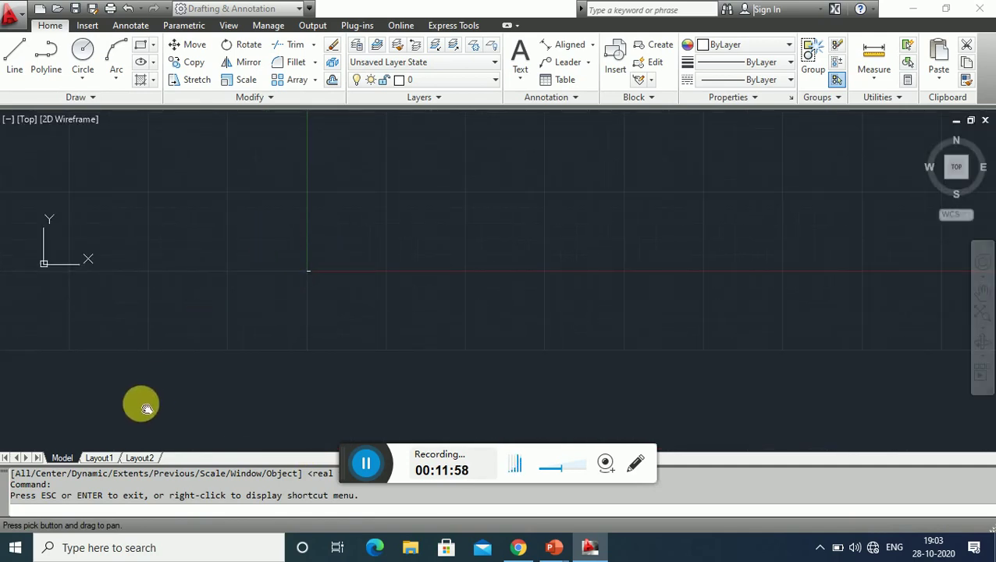
pyautogui.press('Escape')
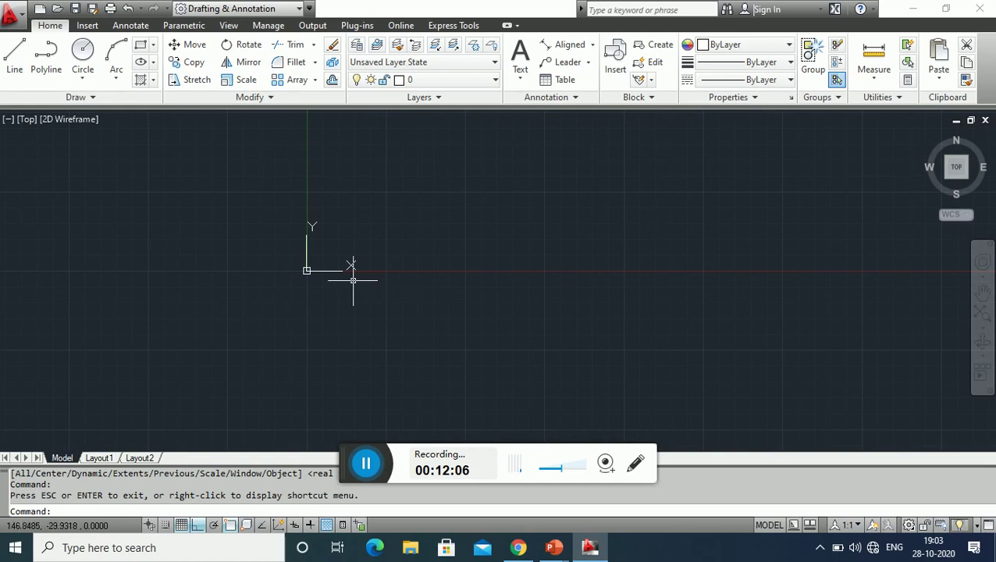
pyautogui.click(980, 312)
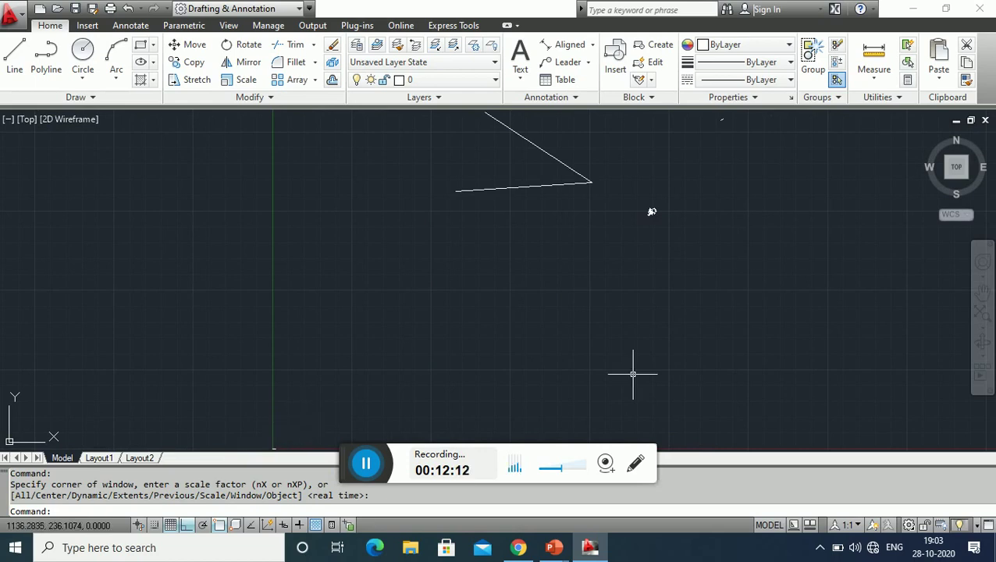
pyautogui.write('z')
pyautogui.press('Return')
pyautogui.write('a')
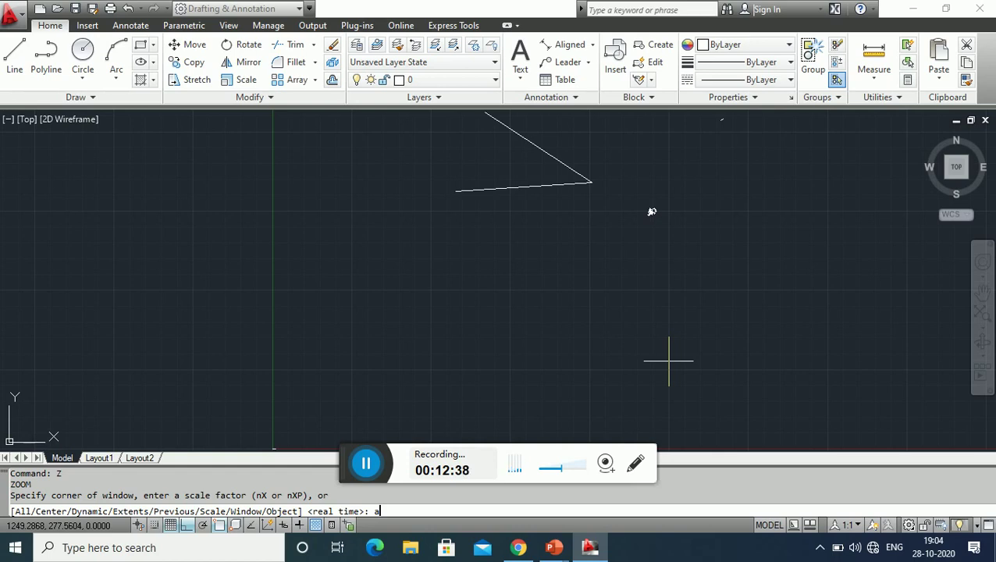
pyautogui.hotkey('ctrl', 'a')
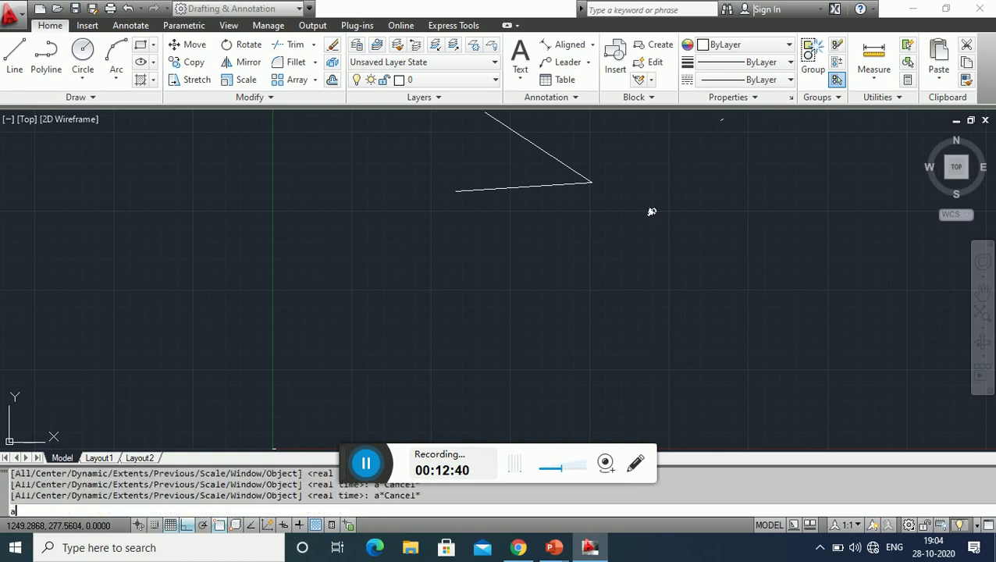
# Step: Erase the 12 selected objects, the triangle and its dimensions, and toggle the grid display
pyautogui.press('Delete')
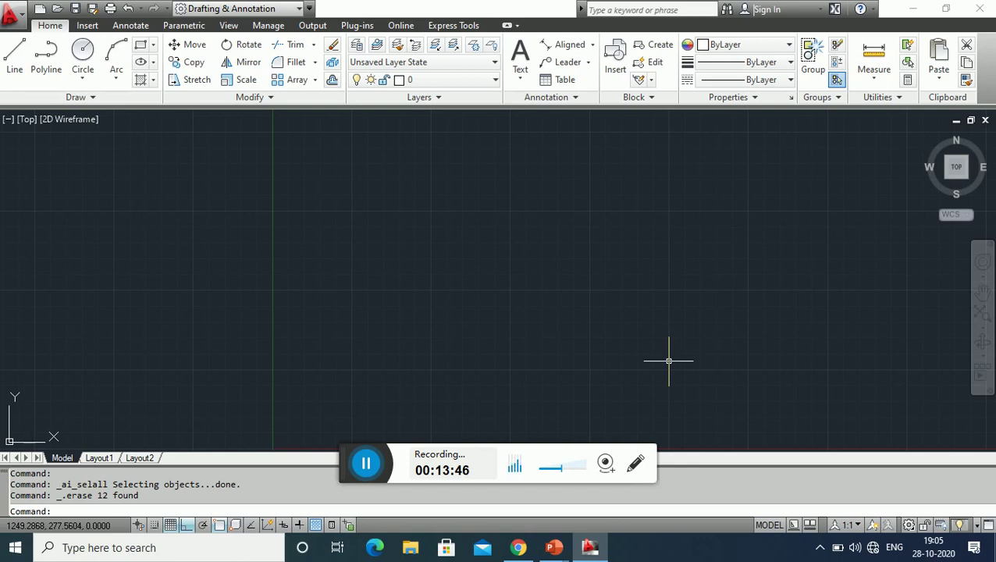
pyautogui.press('F7')
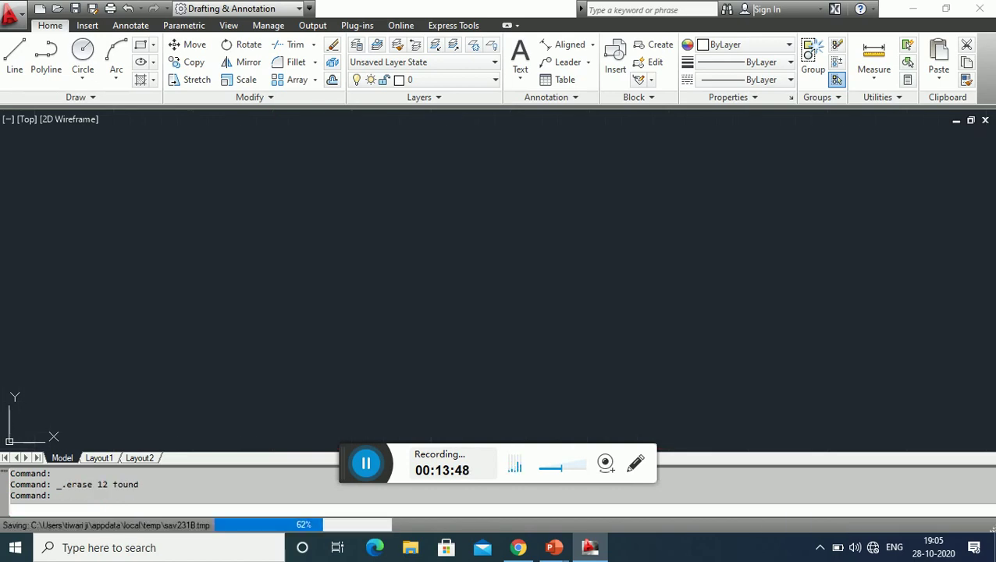
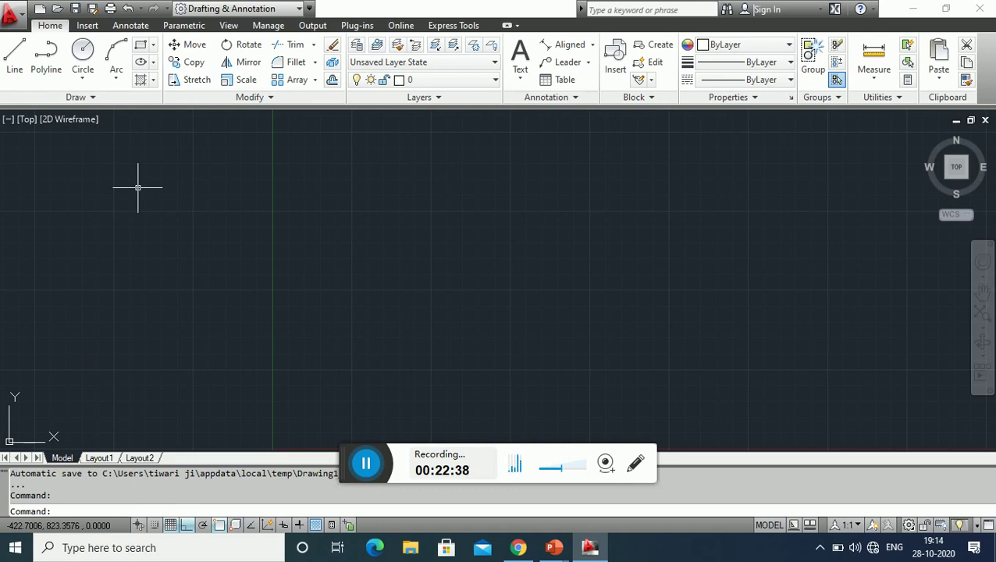
# Step: Draw a single horizontal line with the LINE command
pyautogui.press('Escape')
pyautogui.press('Escape')
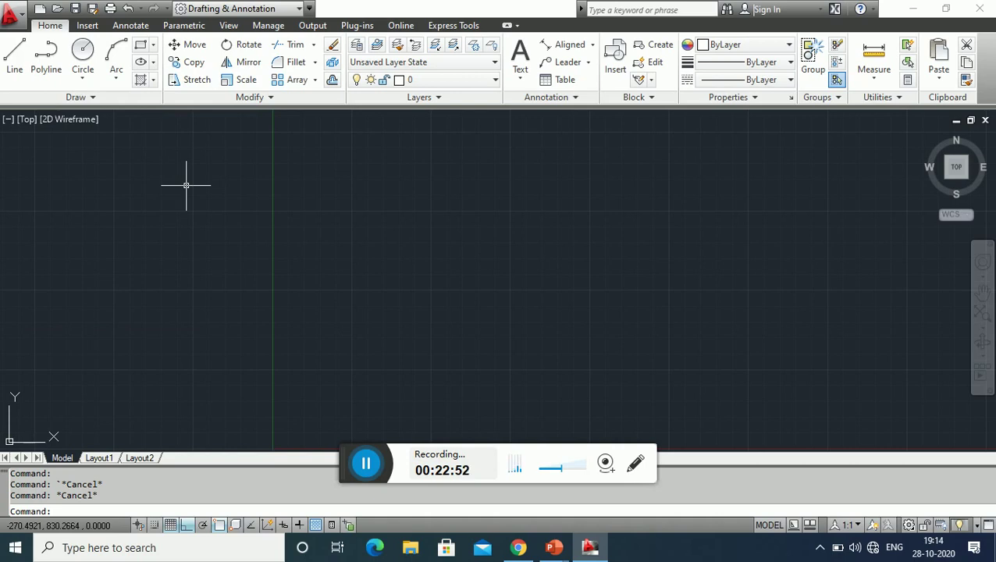
pyautogui.write('L')
pyautogui.press('Down')
pyautogui.press('Down')
pyautogui.press('Down')
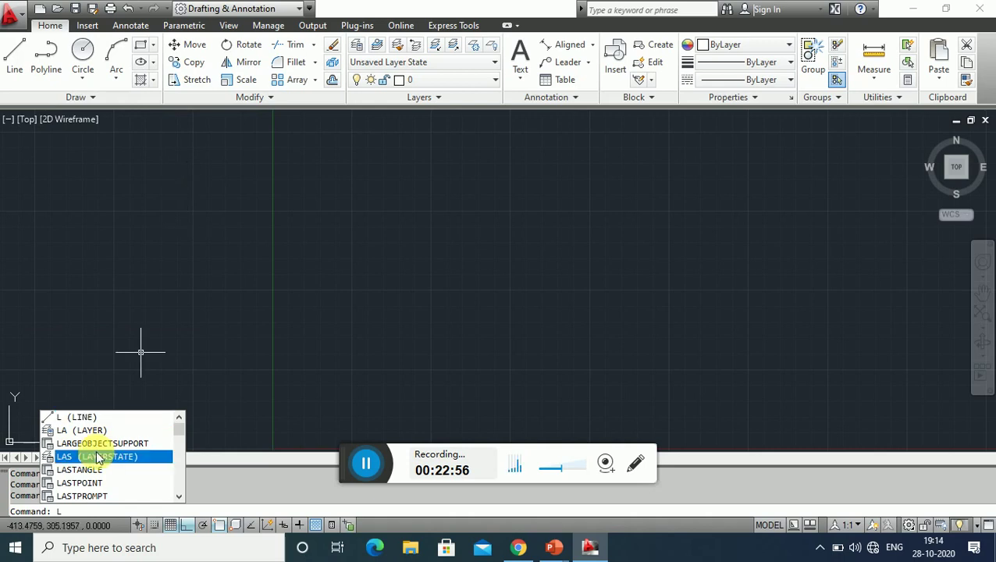
pyautogui.press('Down')
pyautogui.press('Down')
pyautogui.press('Return')
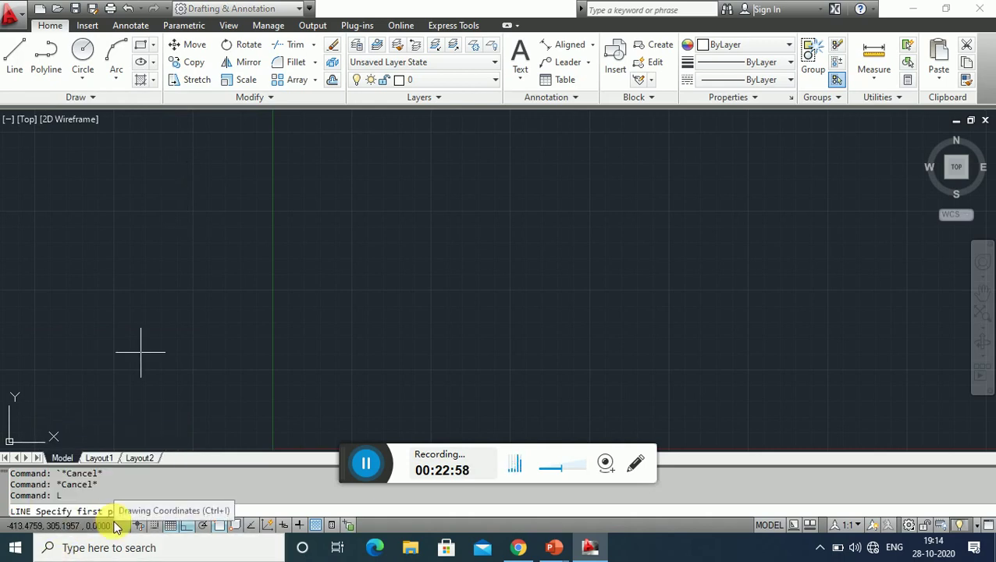
pyautogui.click(179, 282)
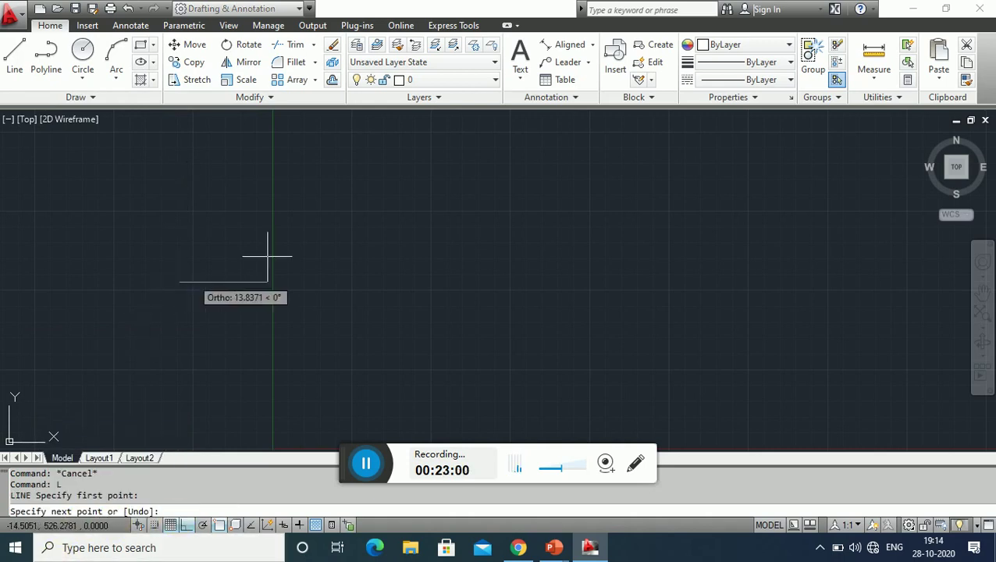
pyautogui.click(449, 238)
pyautogui.press('Return')
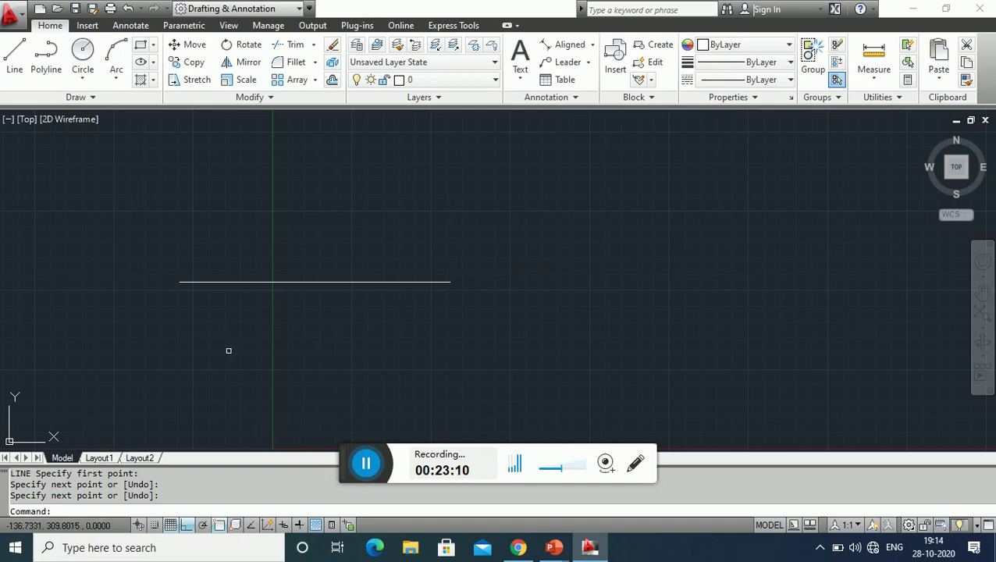
# Step: Window-select and erase the horizontal line, leaving the workspace setting unchanged
pyautogui.click(225, 274)
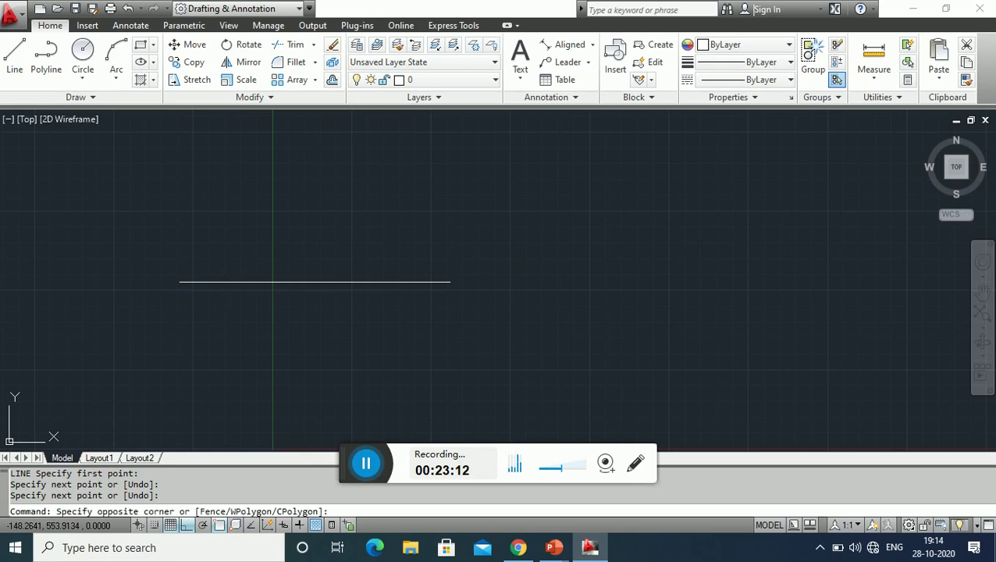
pyautogui.click(375, 309)
pyautogui.click(143, 270)
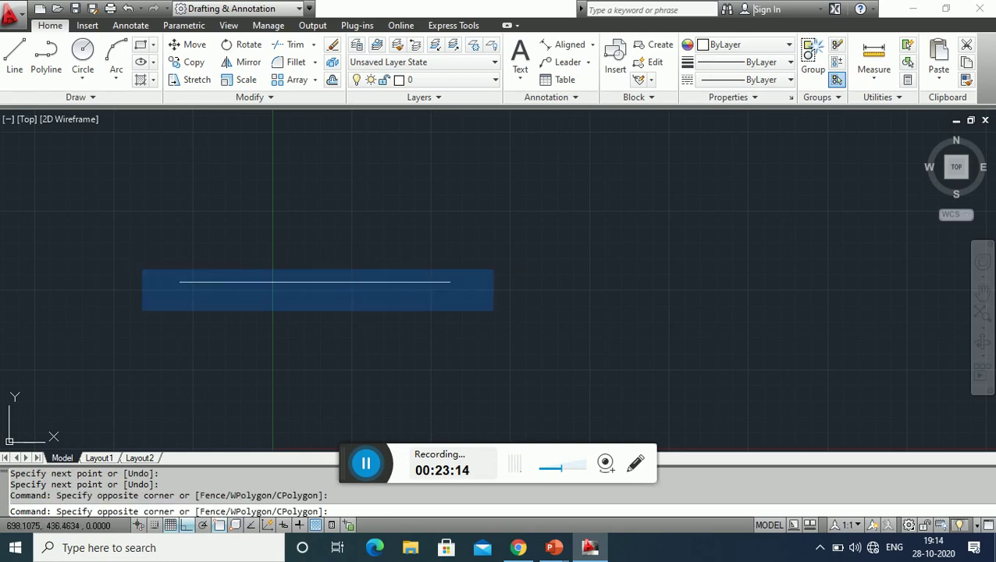
pyautogui.click(492, 311)
pyautogui.press('Delete')
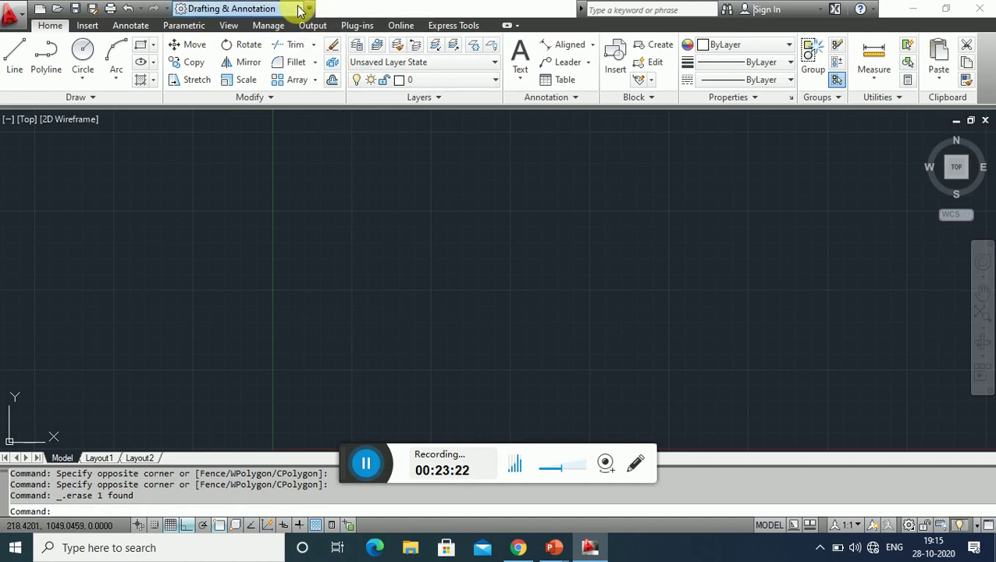
pyautogui.click(301, 11)
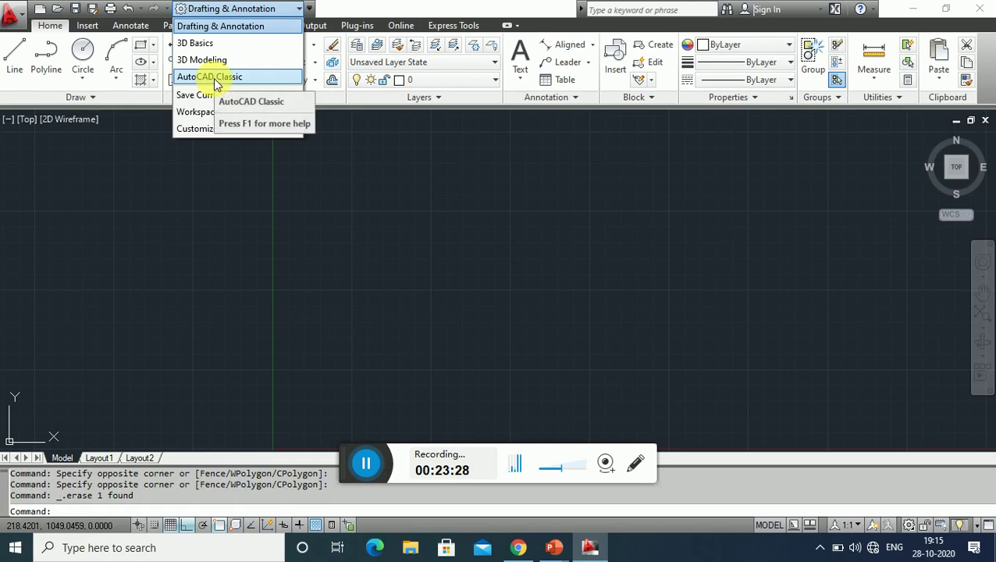
pyautogui.click(388, 192)
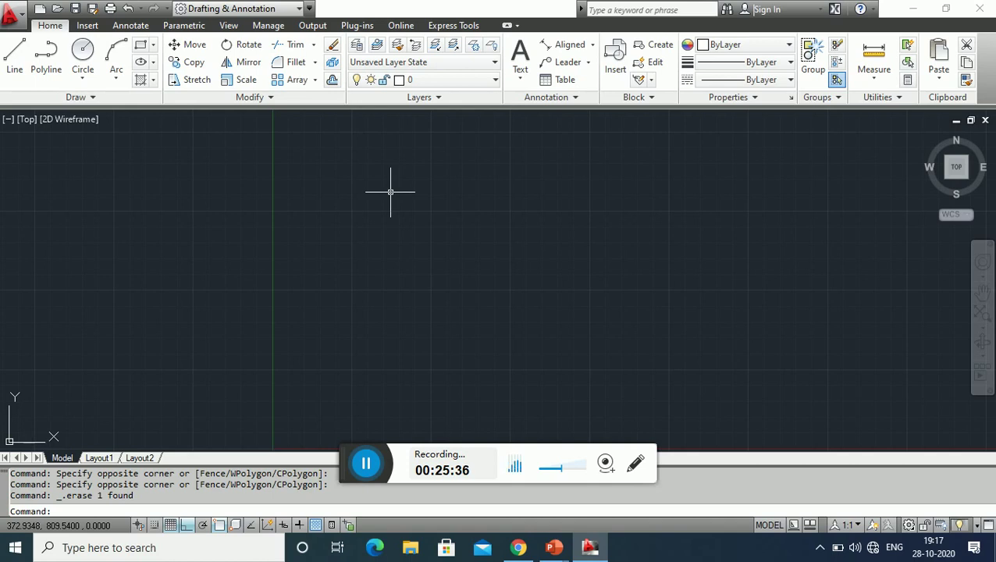
# Step: Turn Ortho off and start a new line from a point near the upper middle
pyautogui.click(19, 54)
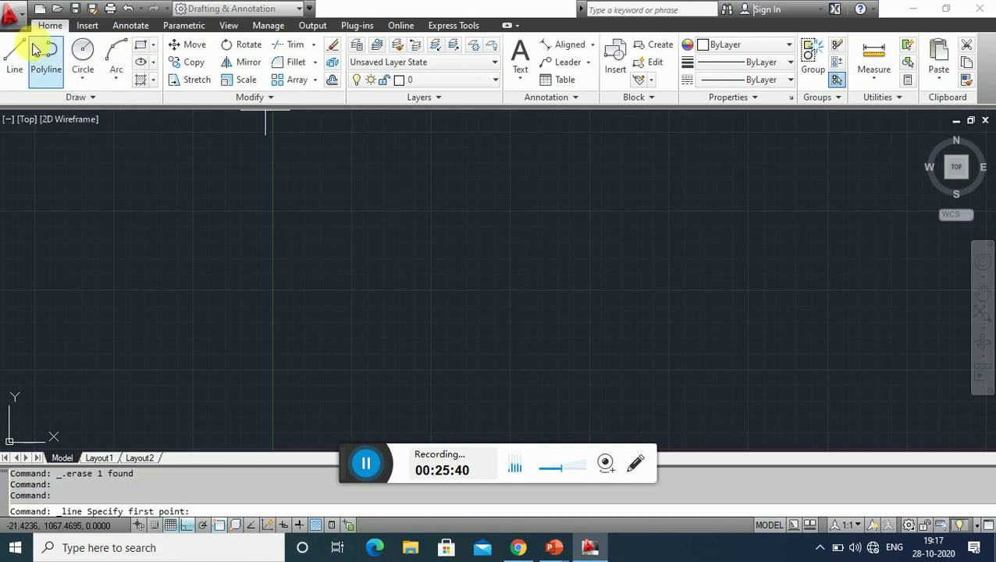
pyautogui.click(17, 54)
pyautogui.click(343, 193)
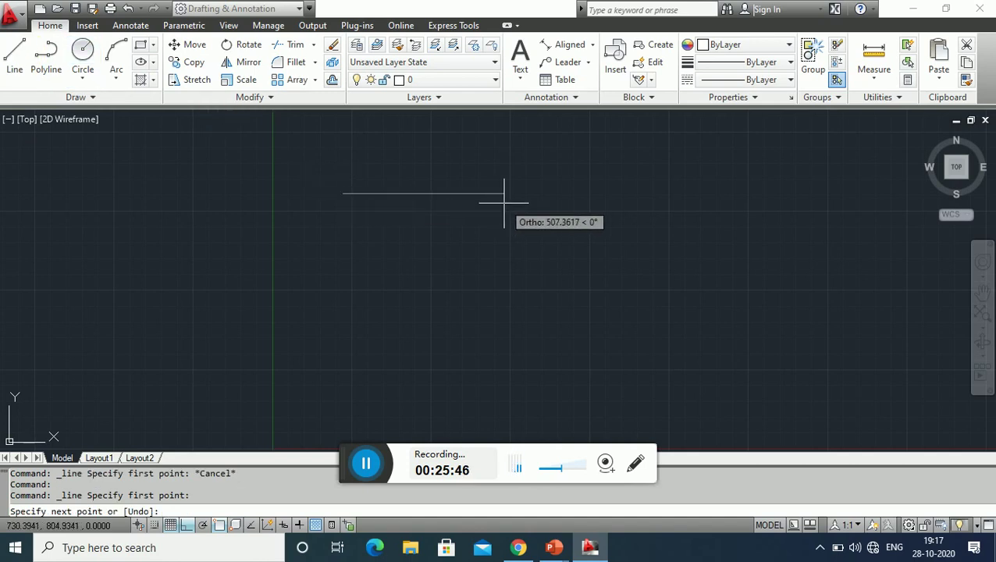
pyautogui.press('Escape')
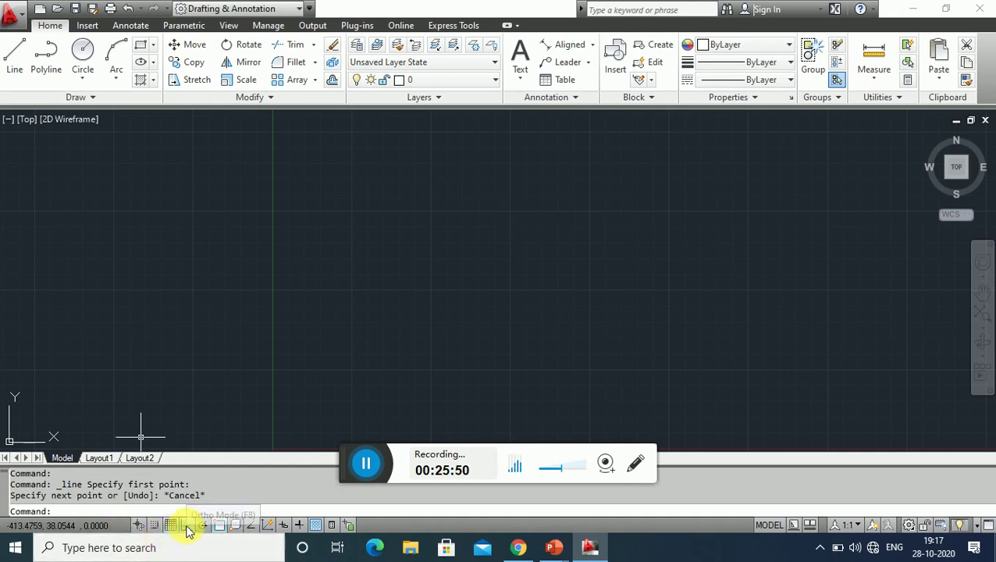
pyautogui.click(187, 526)
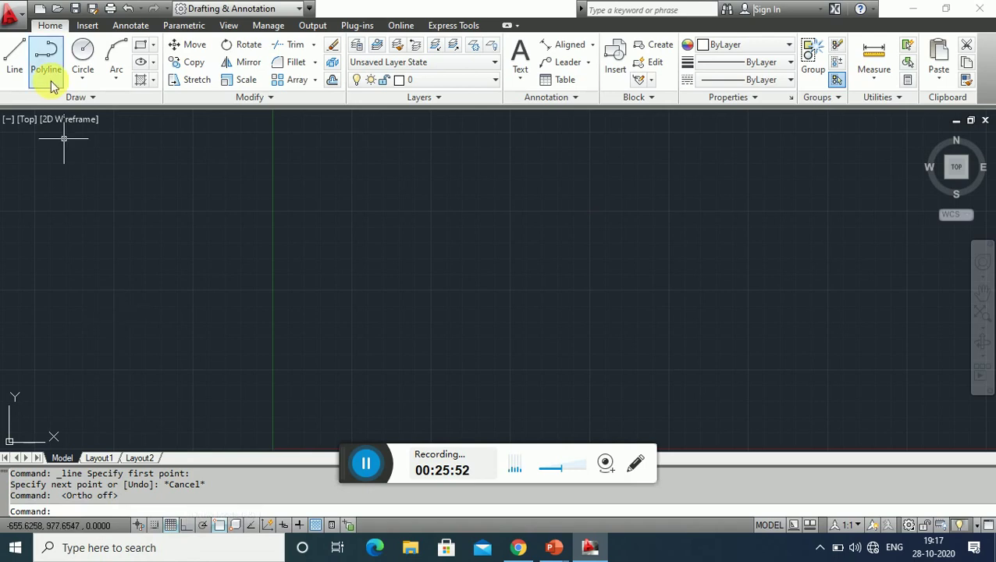
pyautogui.click(14, 58)
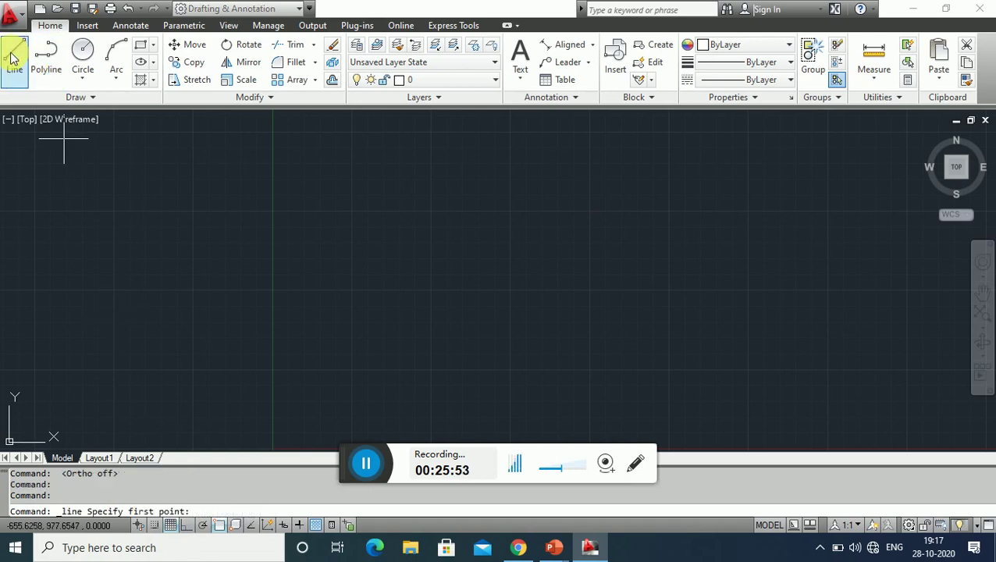
pyautogui.click(310, 214)
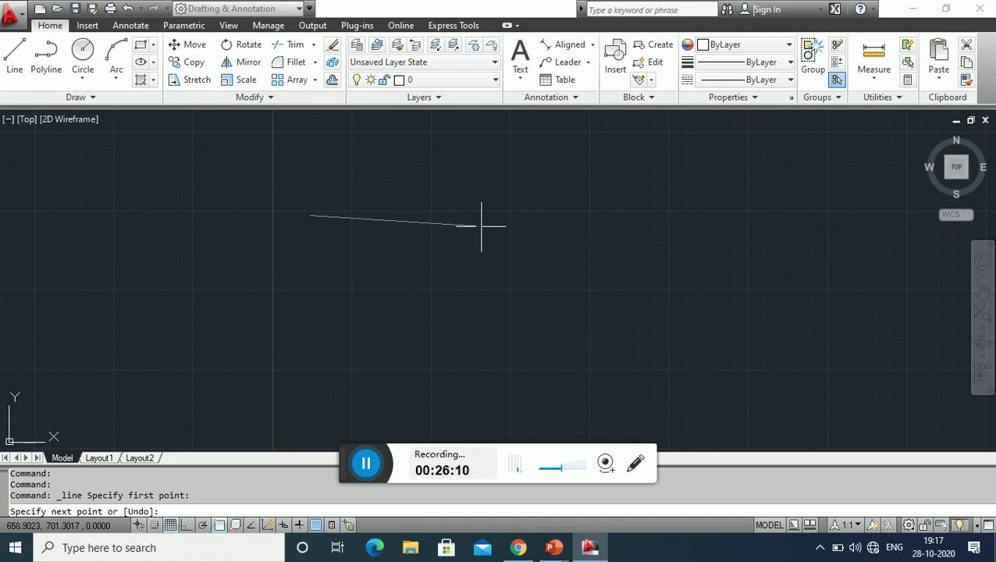
# Step: Switch Ortho on so the pending line runs straight down vertically
pyautogui.click(185, 525)
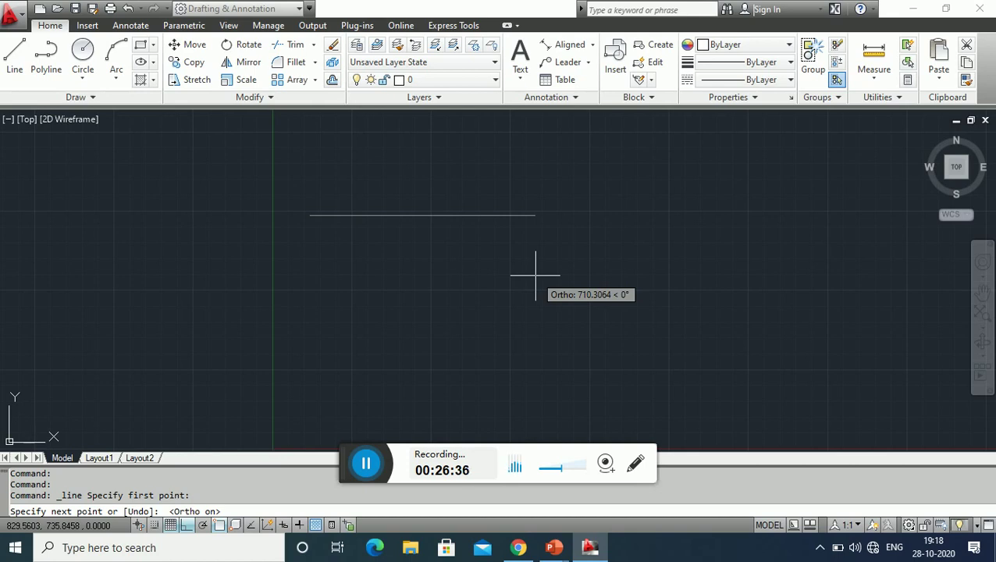
# Step: Switch Ortho off again so the pending line can run diagonally
pyautogui.click(187, 525)
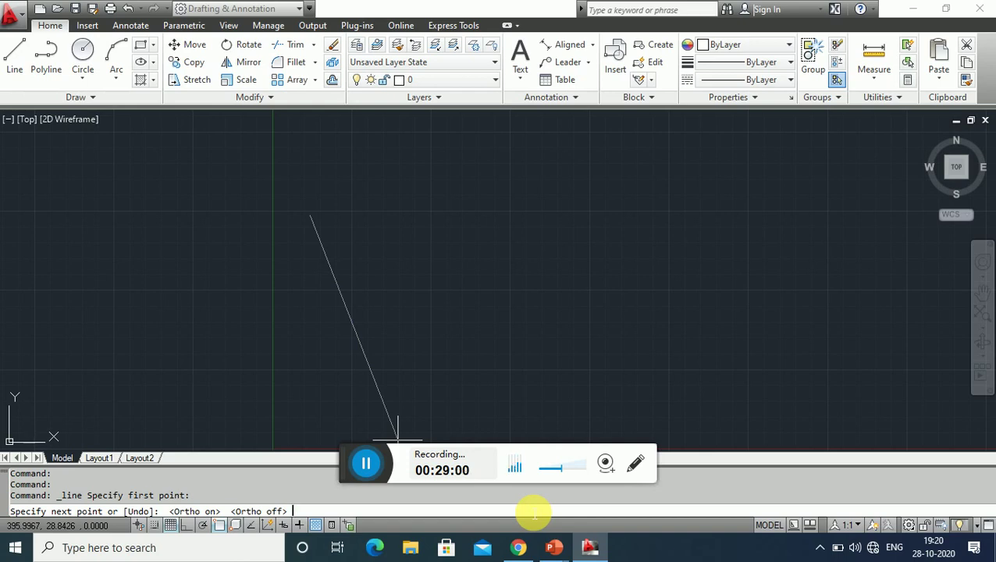
# Step: Toggle Ortho with F8 three times, leaving it on so the line snaps horizontal
pyautogui.press('F8')
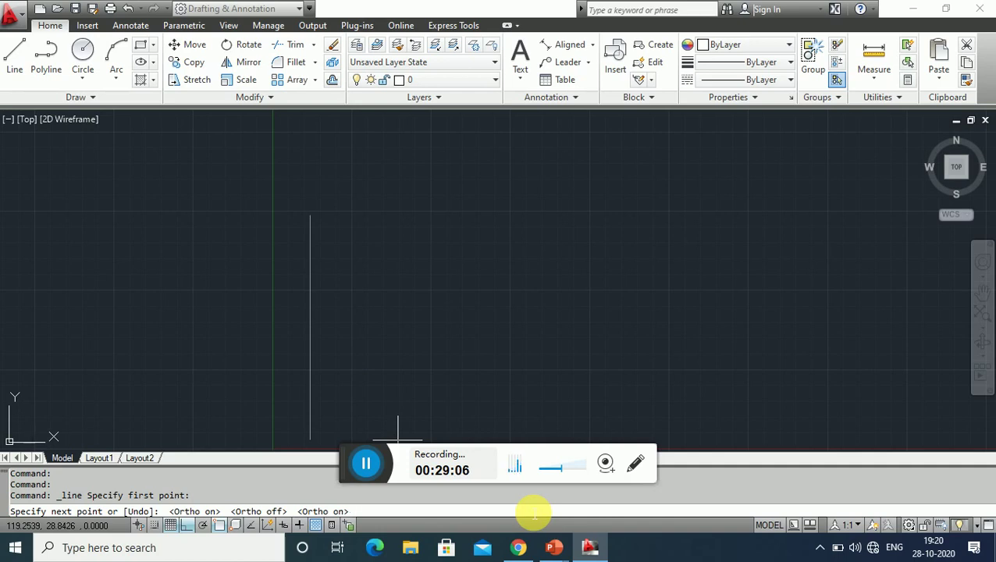
pyautogui.press('F8')
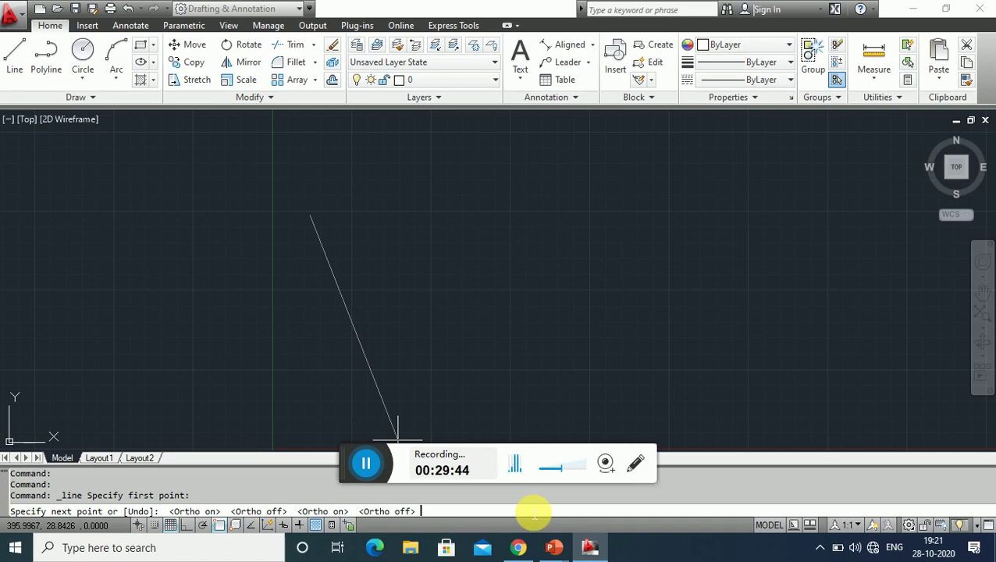
pyautogui.press('F8')
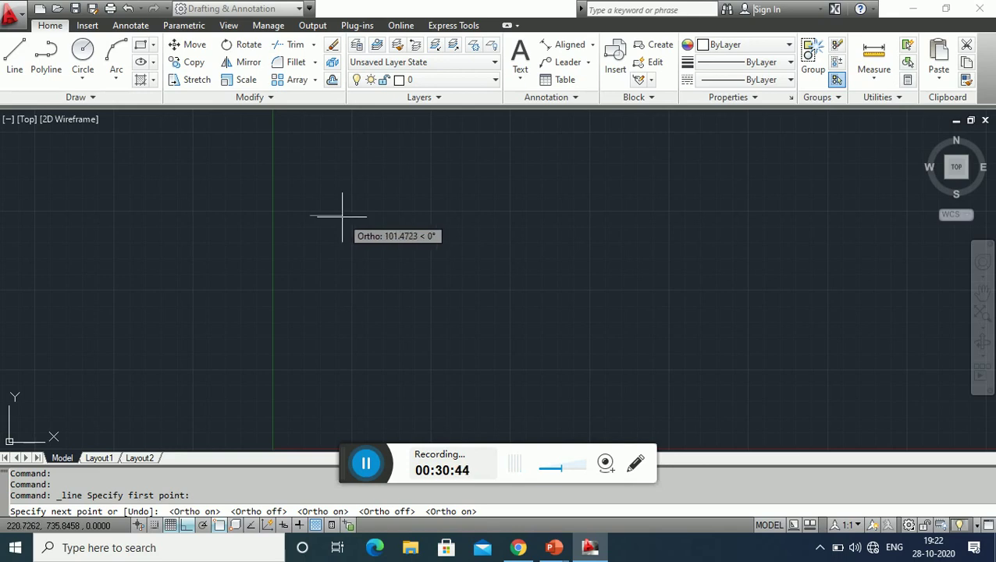
# Step: End the first line about 101 units to the right and finish the command
pyautogui.click(341, 215)
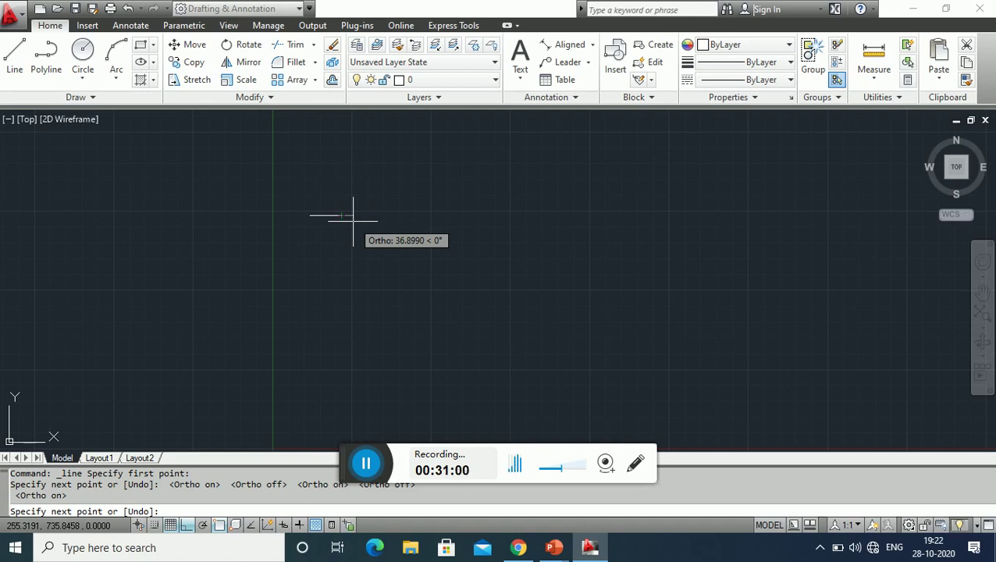
pyautogui.press('Return')
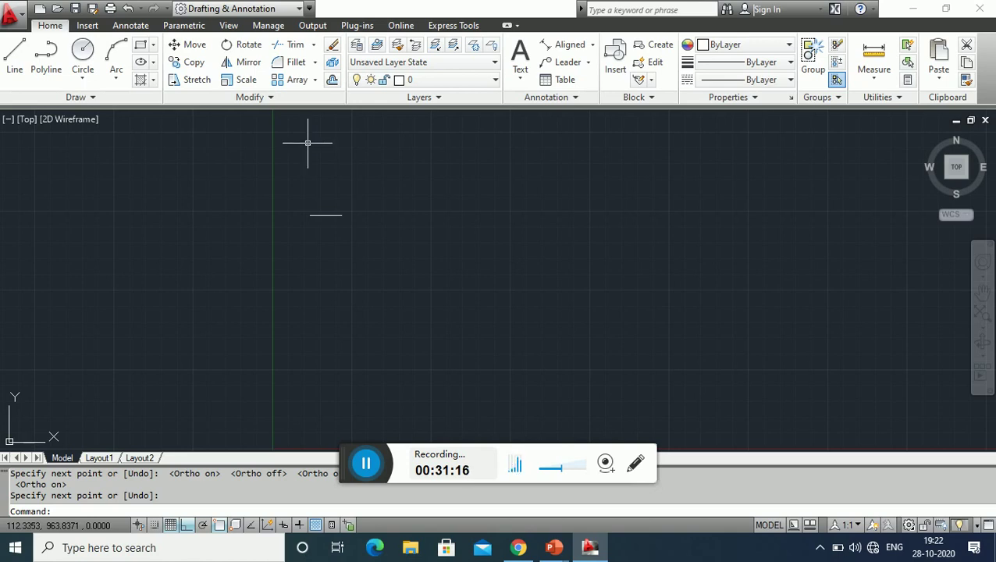
# Step: Draw a 100-unit horizontal line starting just below the first line
pyautogui.click(18, 53)
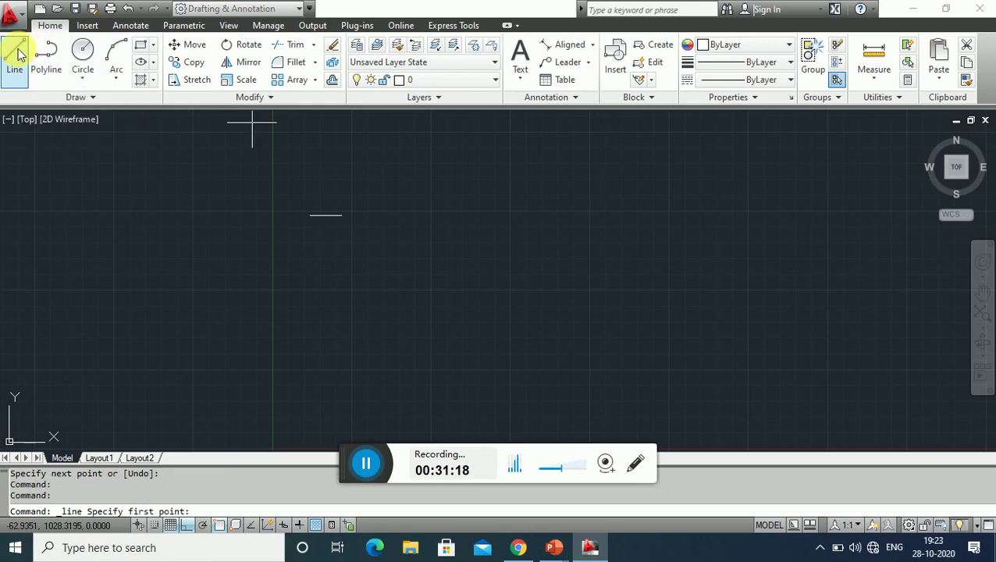
pyautogui.click(303, 255)
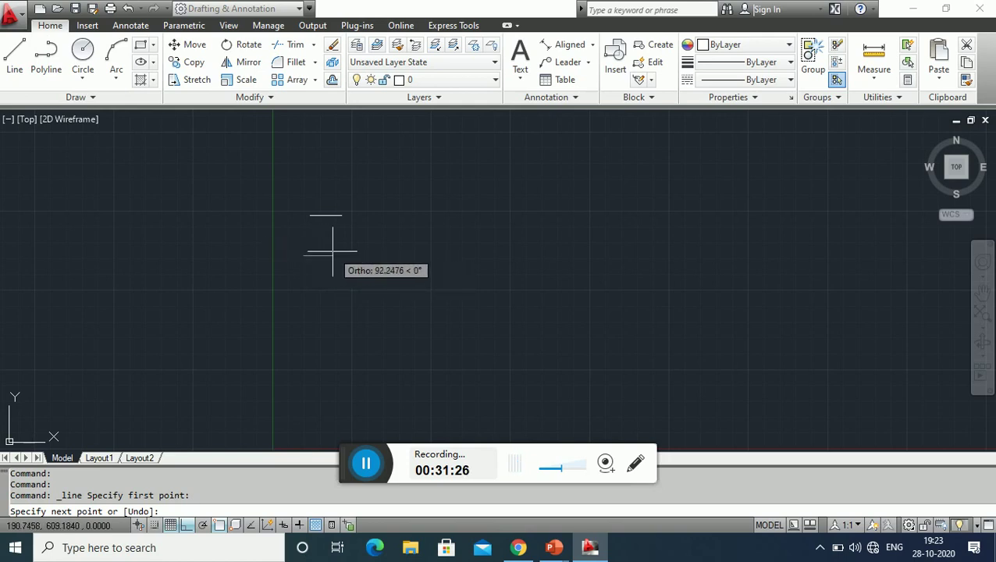
pyautogui.write('10')
pyautogui.write('0')
pyautogui.press('Return')
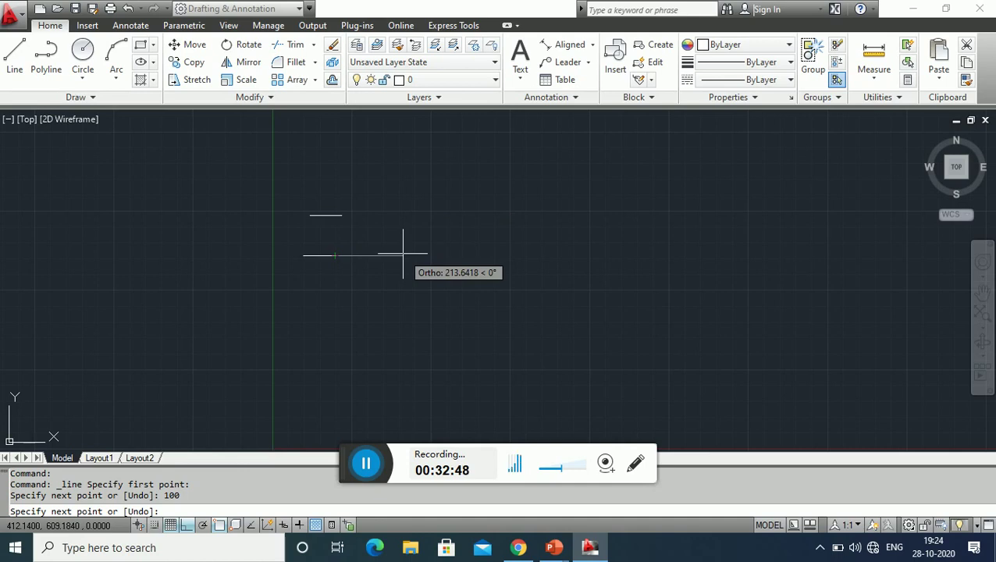
pyautogui.press('Return')
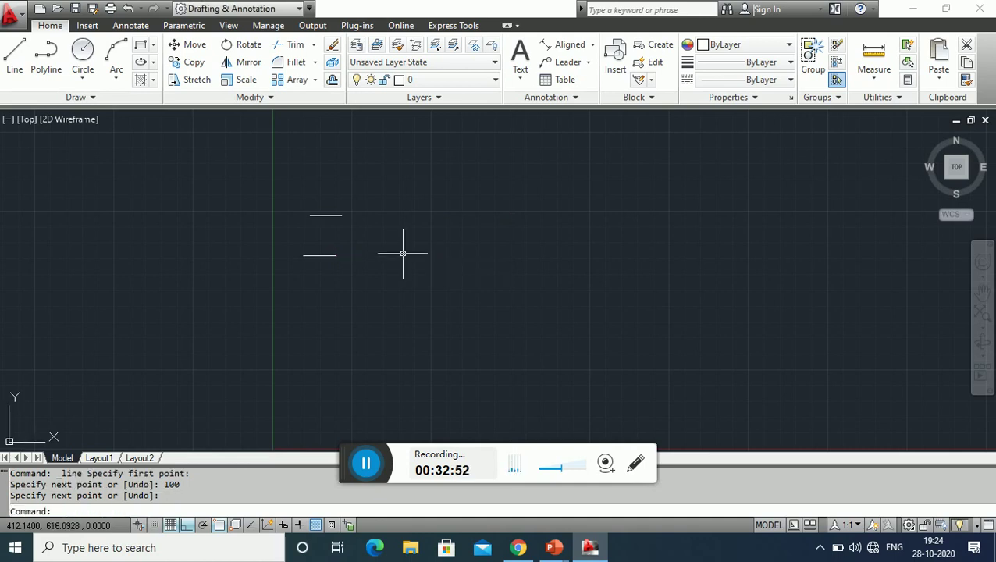
# Step: Add linear dimensions to the upper line (99.17) and the lower line (100)
pyautogui.click(593, 49)
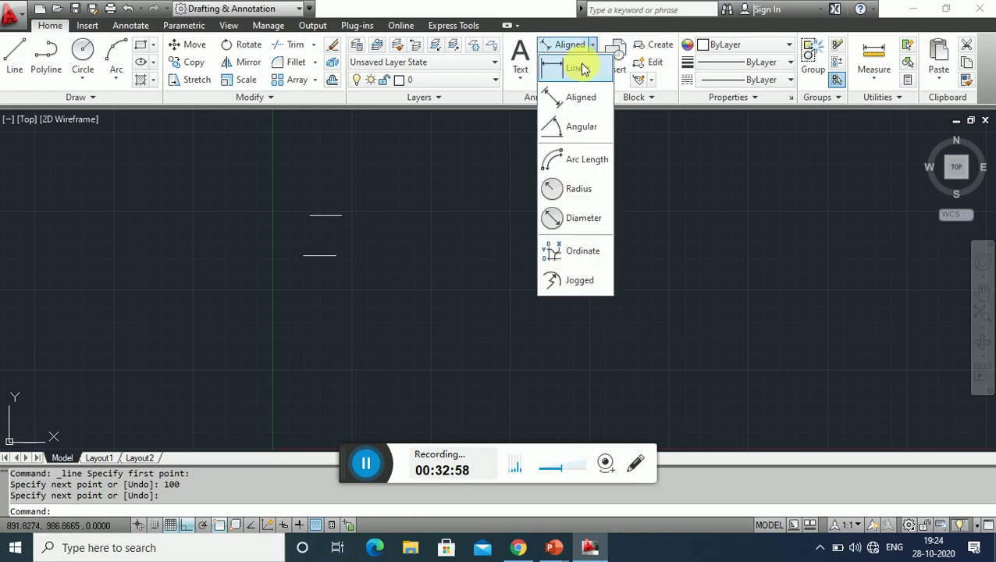
pyautogui.click(578, 71)
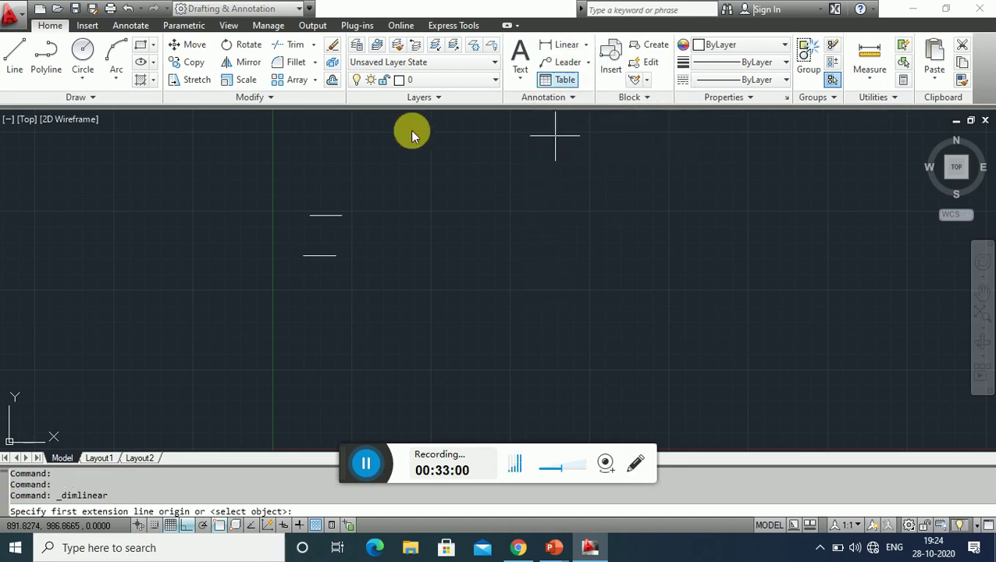
pyautogui.click(310, 216)
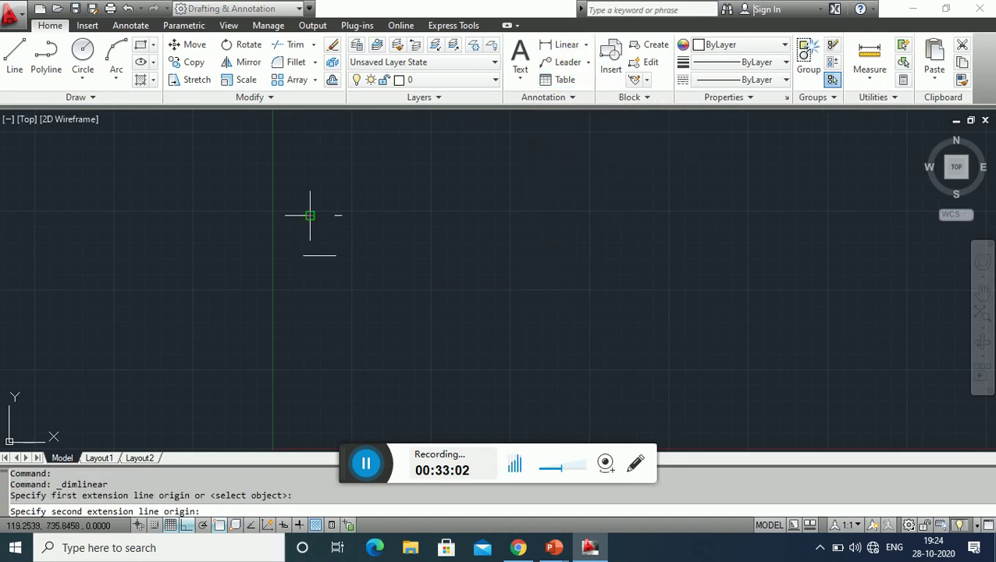
pyautogui.click(342, 215)
pyautogui.click(326, 200)
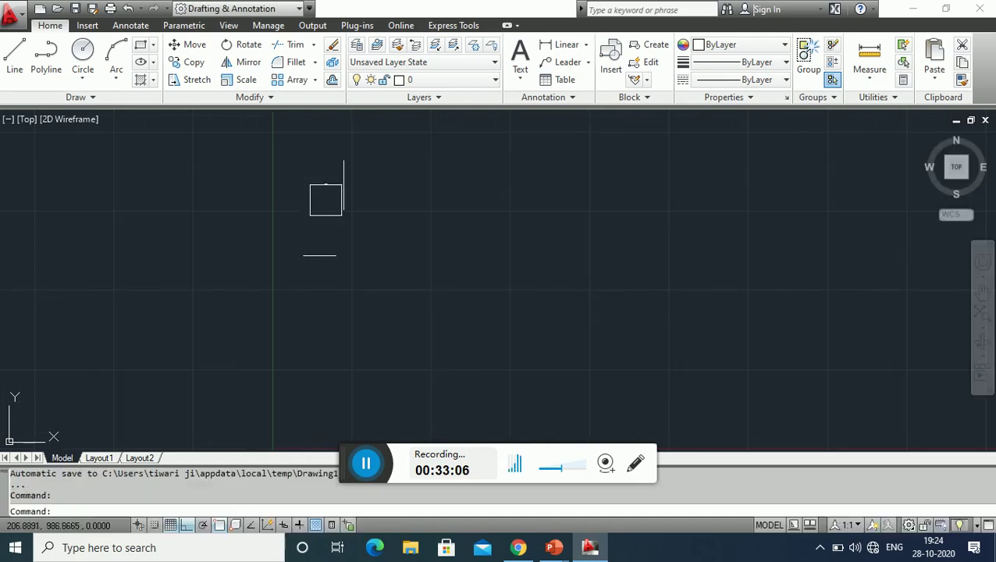
pyautogui.press('Return')
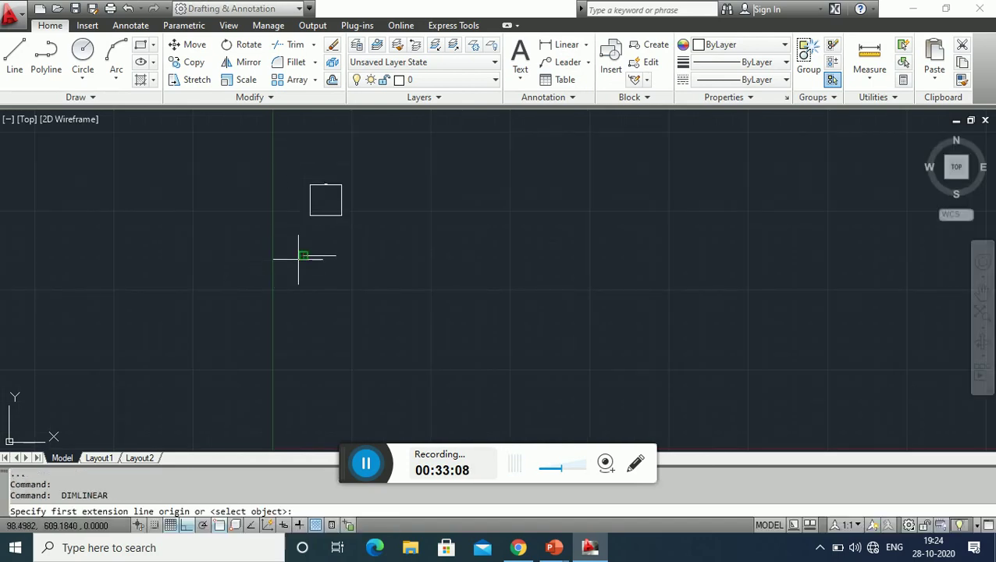
pyautogui.click(303, 256)
pyautogui.click(334, 255)
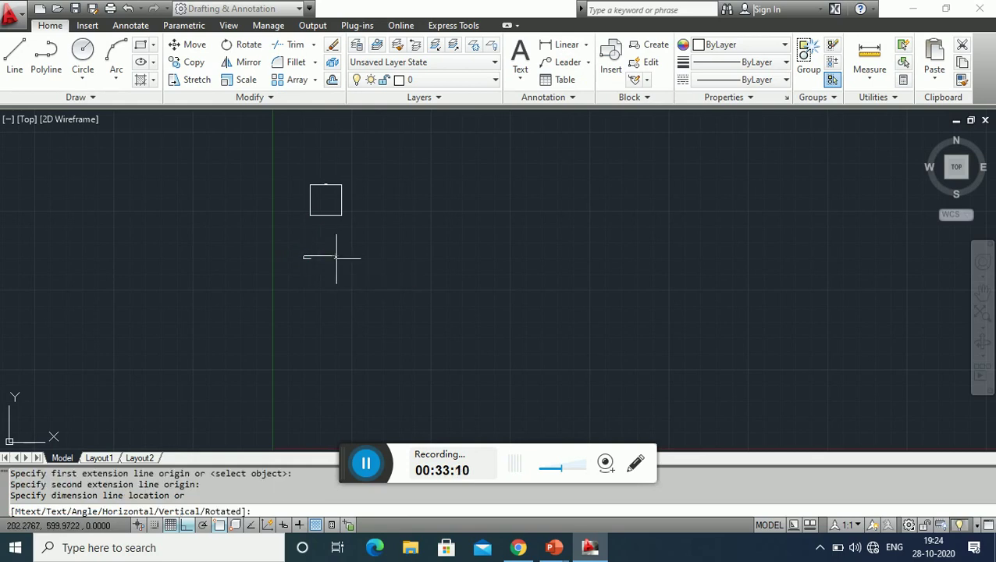
pyautogui.click(337, 291)
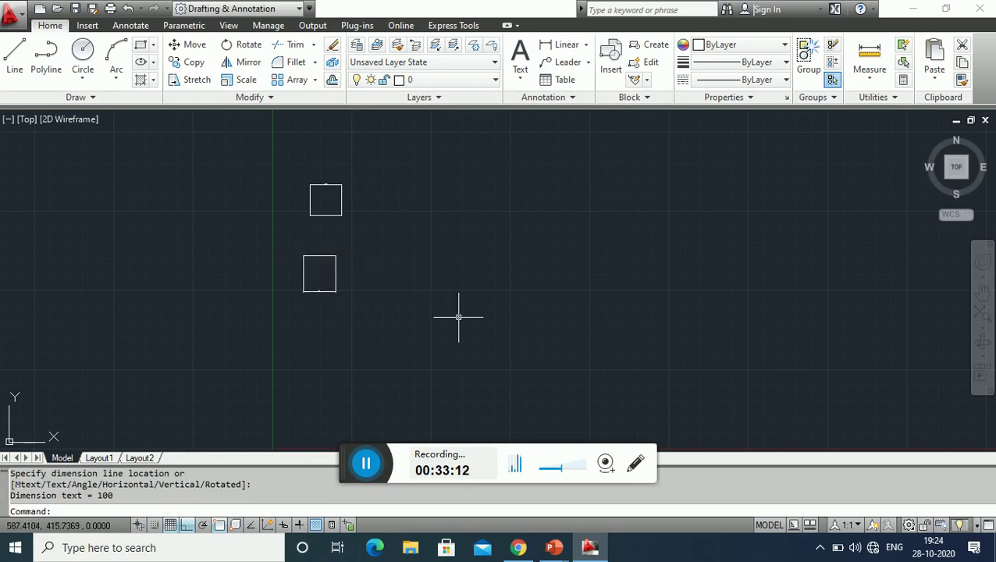
# Step: Set the ISO-25 dimension style's overall scale to 10 through the D command
pyautogui.write('d')
pyautogui.press('Return')
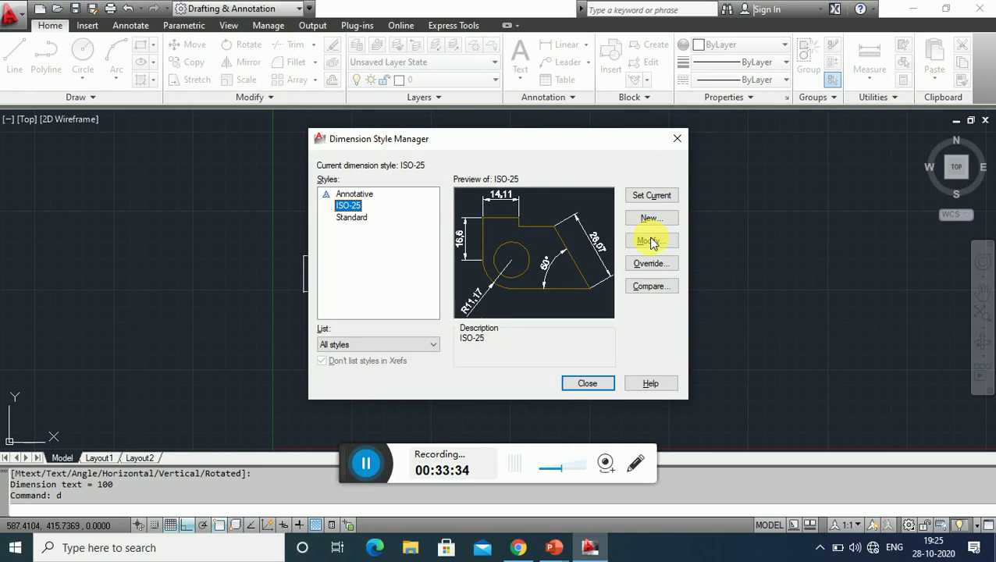
pyautogui.click(650, 243)
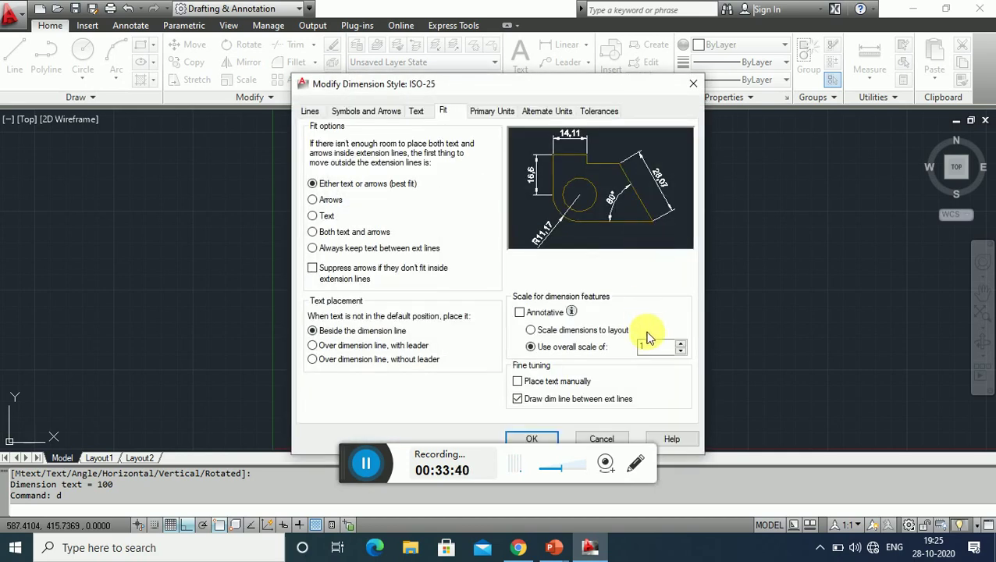
pyautogui.doubleClick(654, 346)
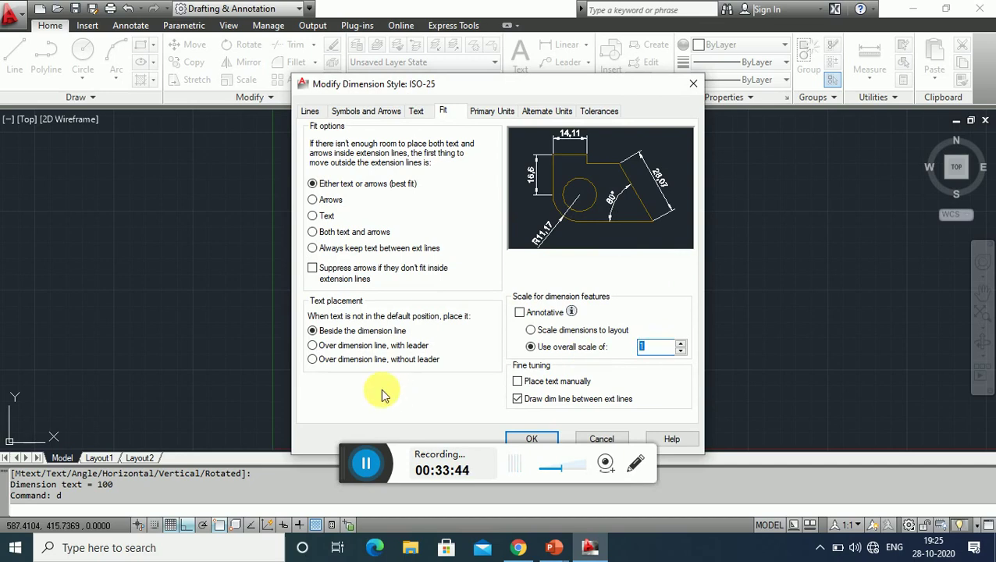
pyautogui.write('10')
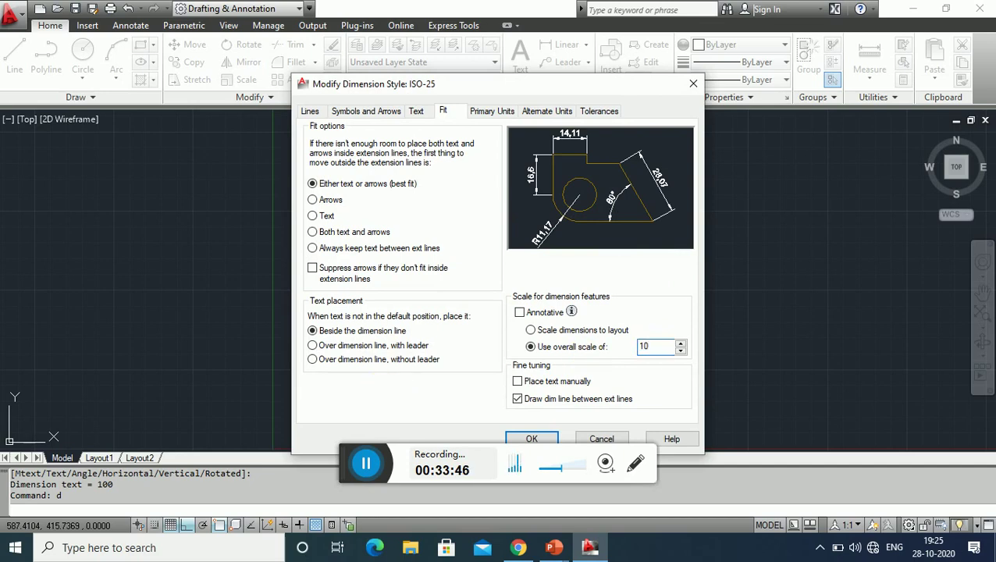
pyautogui.click(544, 439)
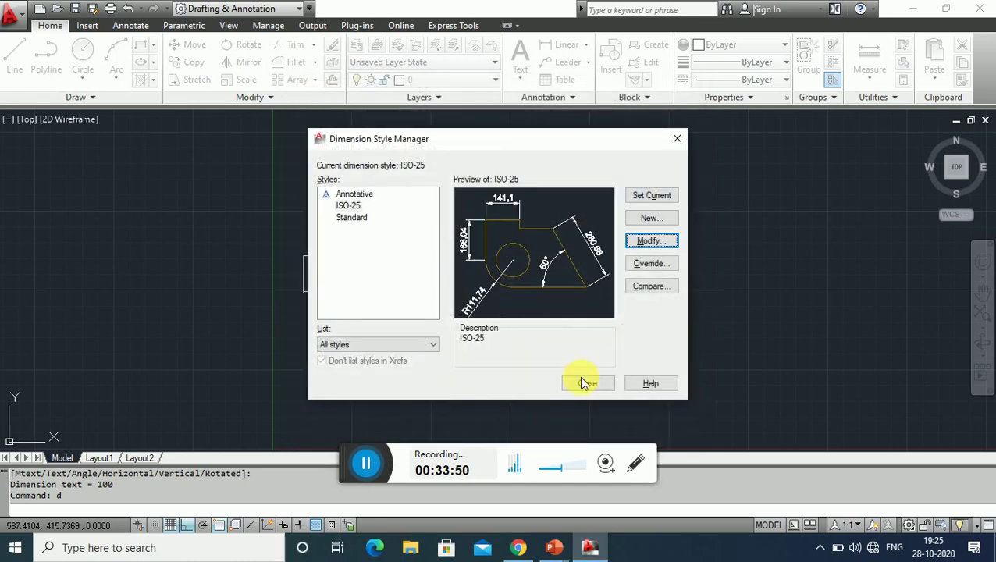
# Step: Close the Dimension Style Manager to view the rescaled 99.17 and 100 dimensions
pyautogui.click(581, 383)
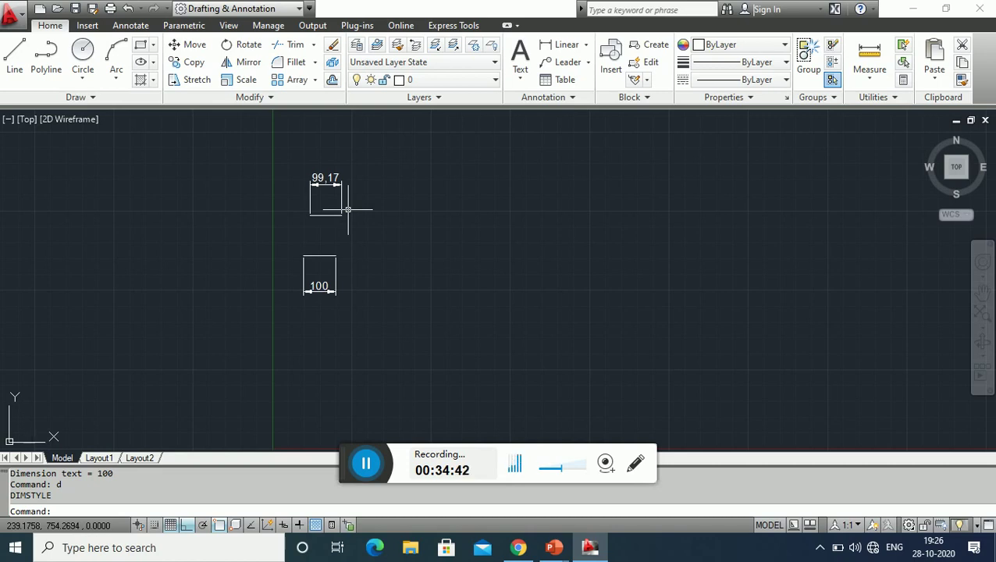
# Step: Window-select both lines and their 99.17 and 100 dimensions and delete them
pyautogui.click(229, 145)
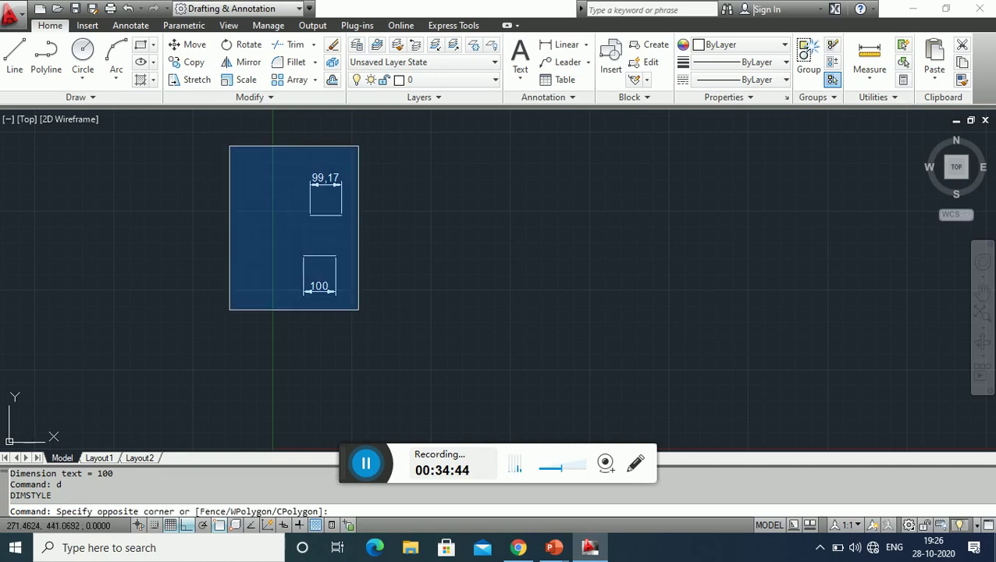
pyautogui.click(439, 359)
pyautogui.press('Delete')
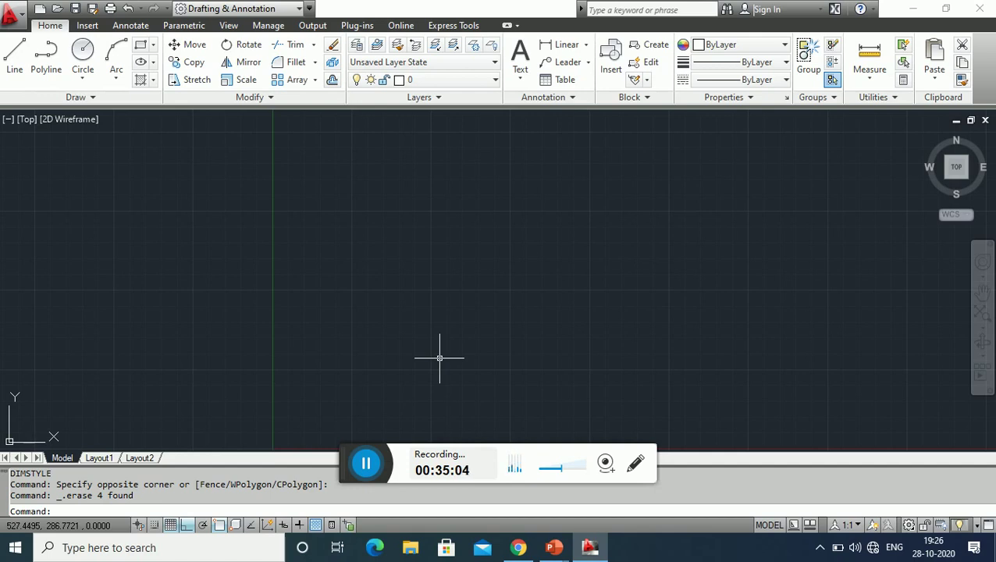
# Step: Start a line in the upper-left area, then cancel the stray attempt
pyautogui.click(19, 55)
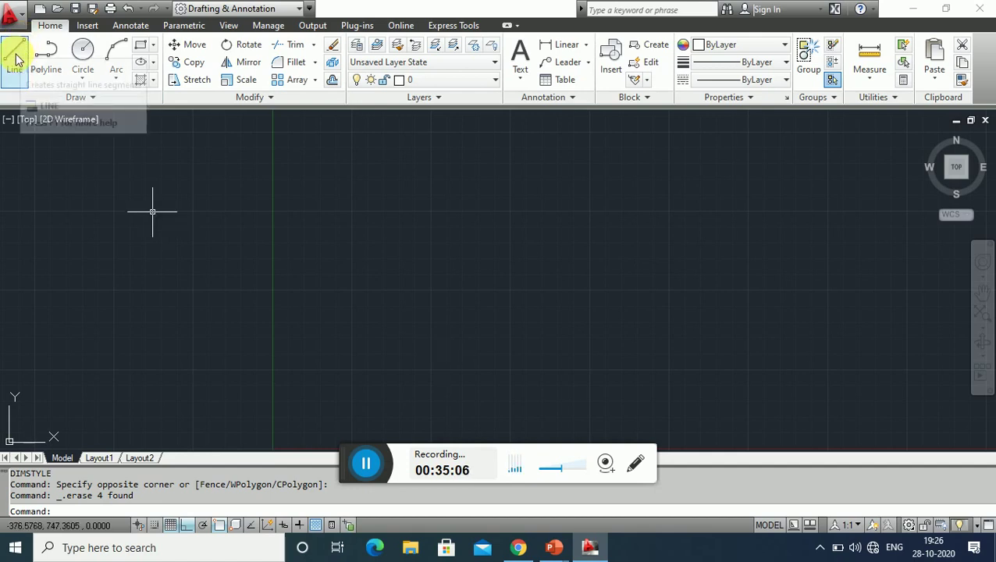
pyautogui.click(336, 216)
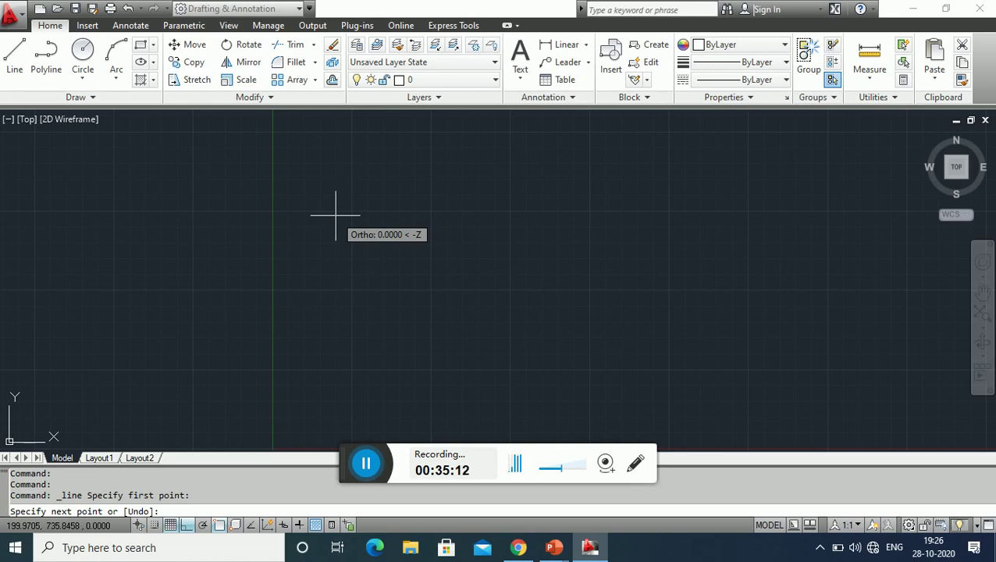
pyautogui.click(335, 216)
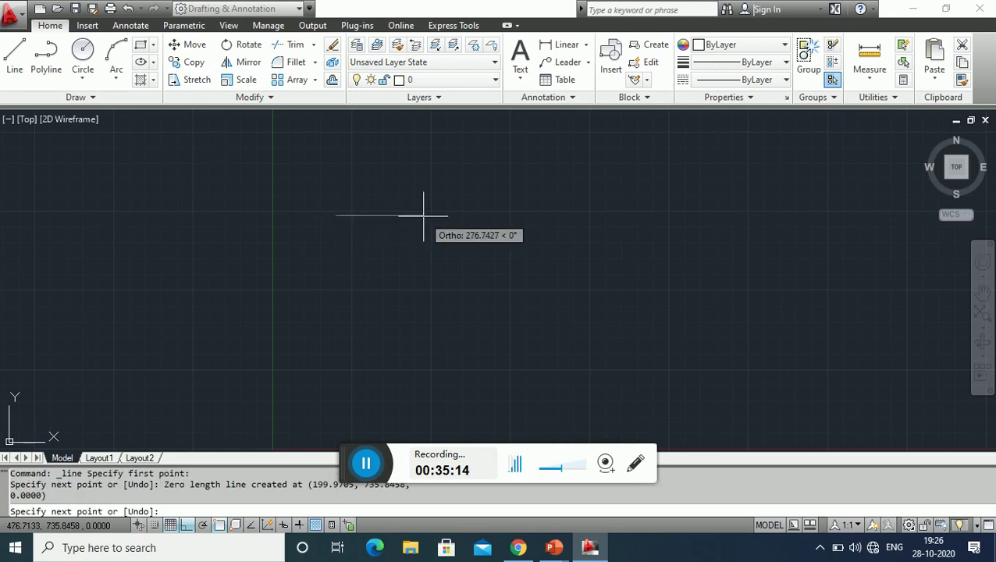
pyautogui.press('Escape')
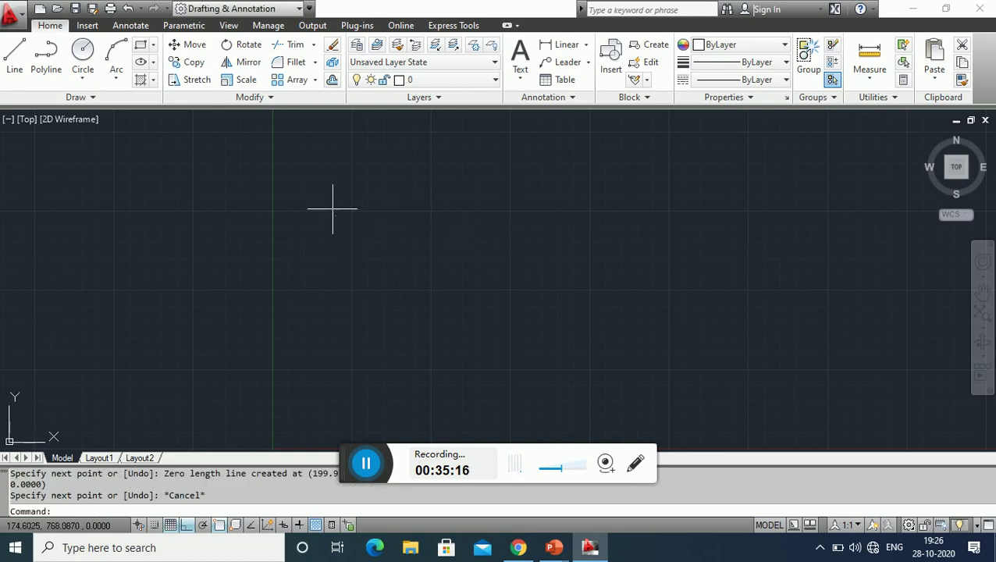
# Step: Draw the rectangle as four lines of 100, 50, 100 and 50 from a new corner
pyautogui.click(14, 59)
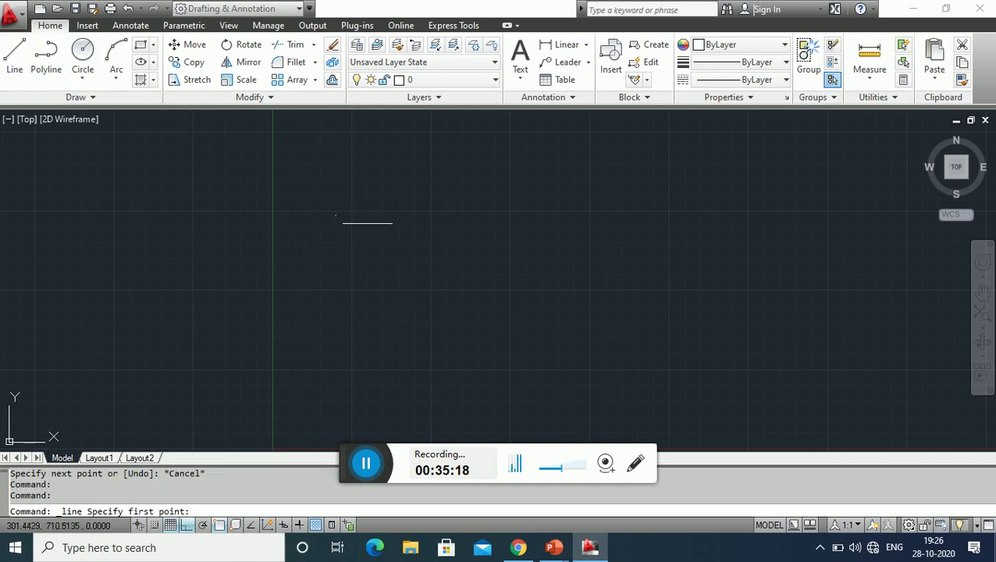
pyautogui.click(371, 222)
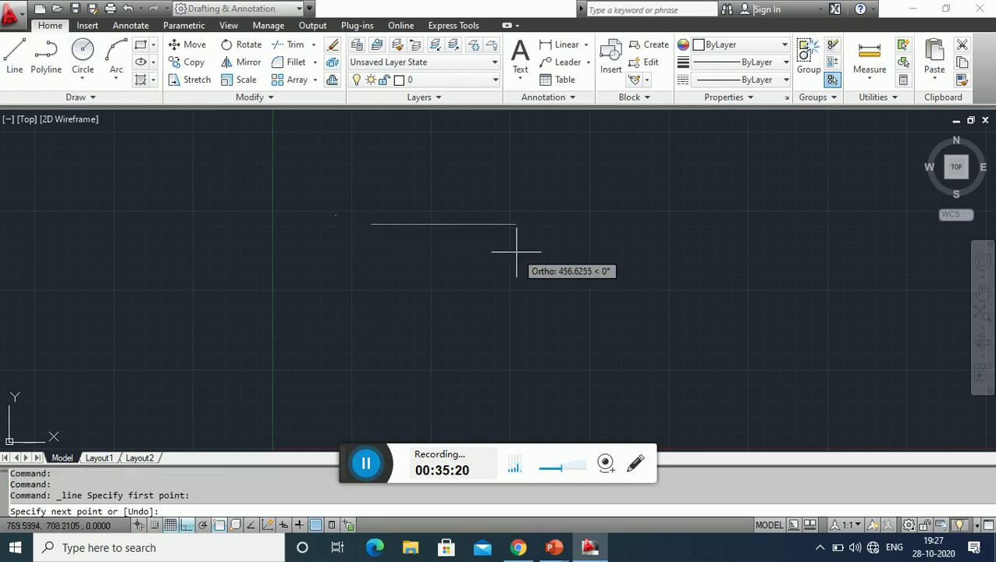
pyautogui.write('1')
pyautogui.write('00')
pyautogui.press('Return')
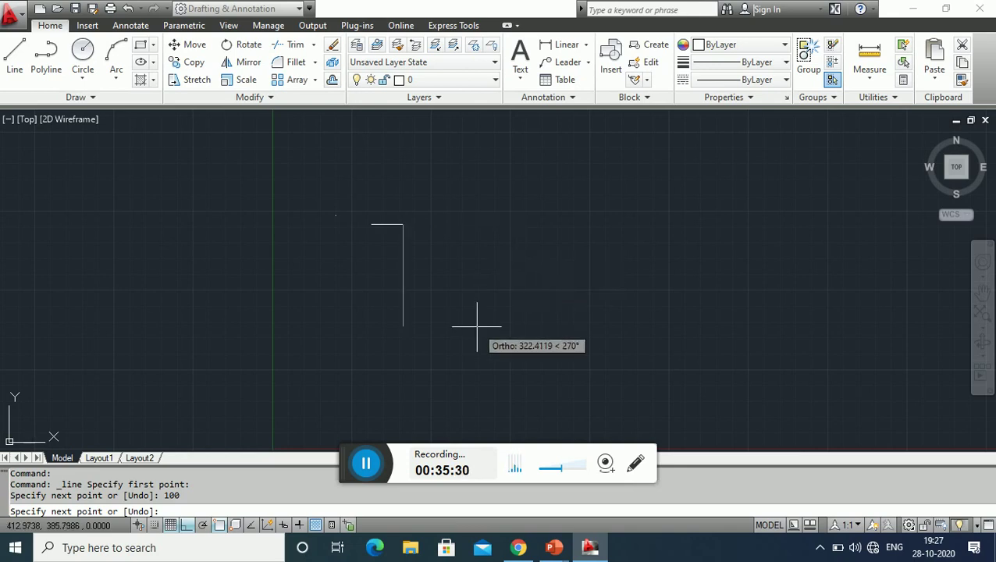
pyautogui.write('5')
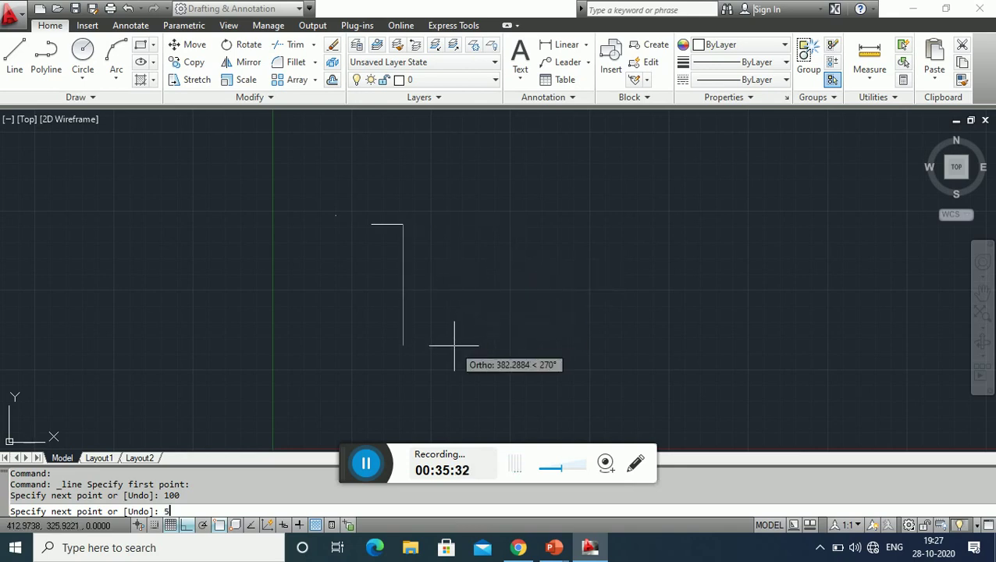
pyautogui.write('0')
pyautogui.press('Return')
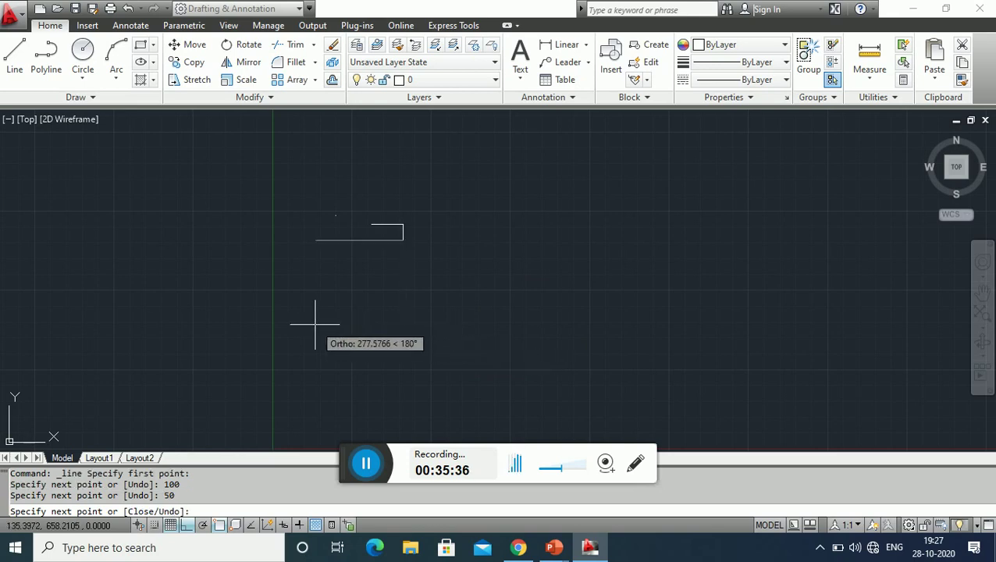
pyautogui.write('100')
pyautogui.press('Return')
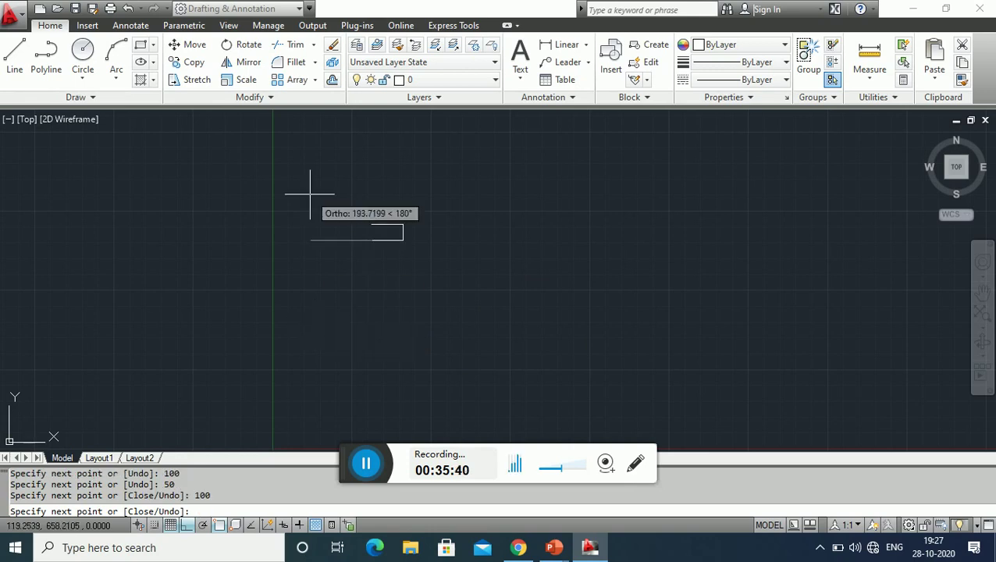
pyautogui.write('5')
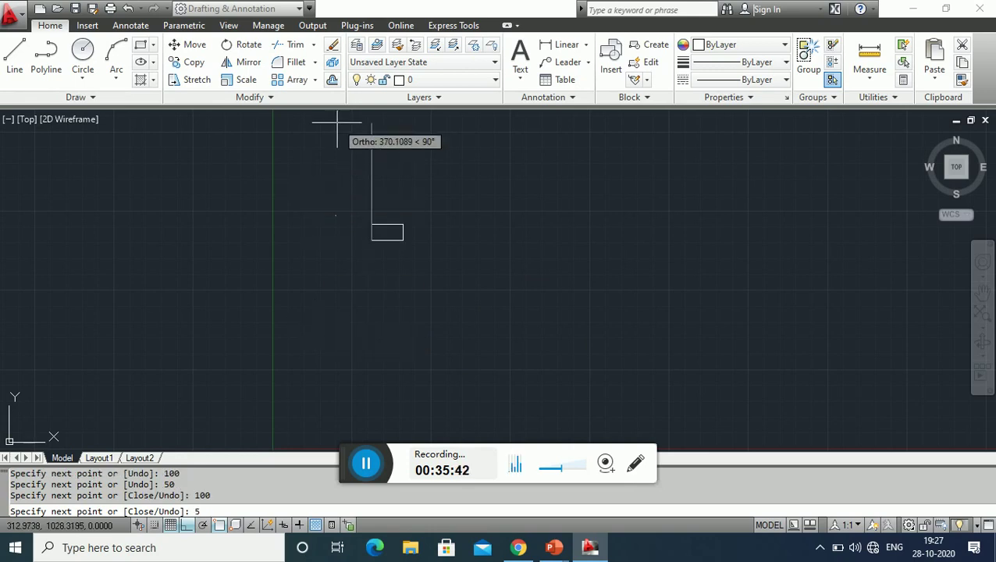
pyautogui.write('0')
pyautogui.press('Return')
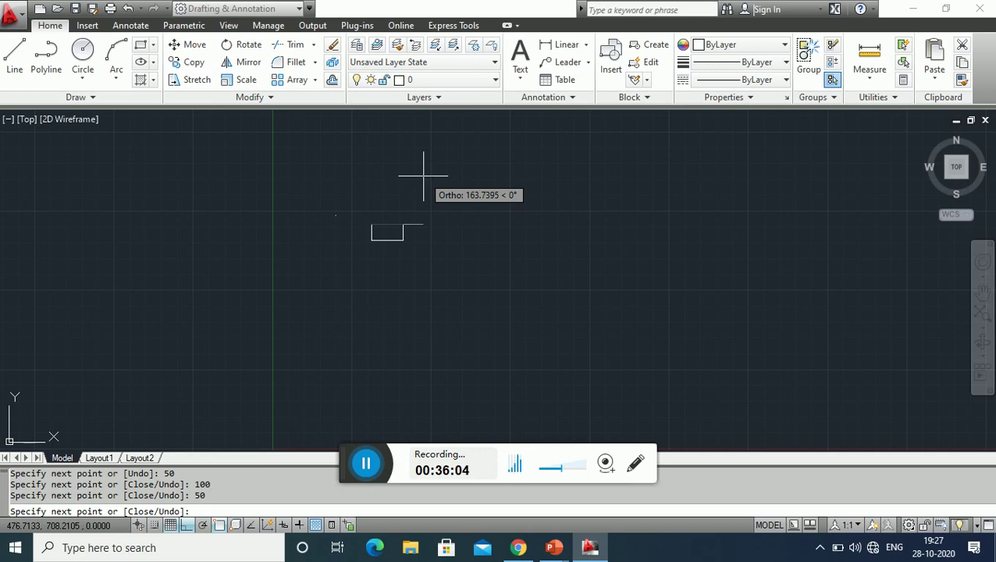
pyautogui.press('Return')
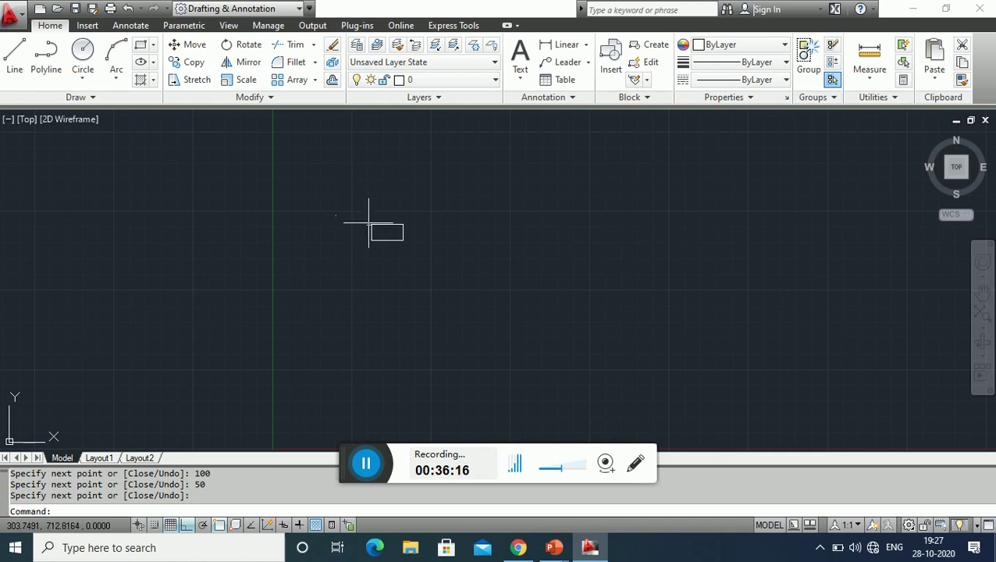
# Step: Add linear dimensions of 100 above the top edge and 50 beside the right edge
pyautogui.click(565, 45)
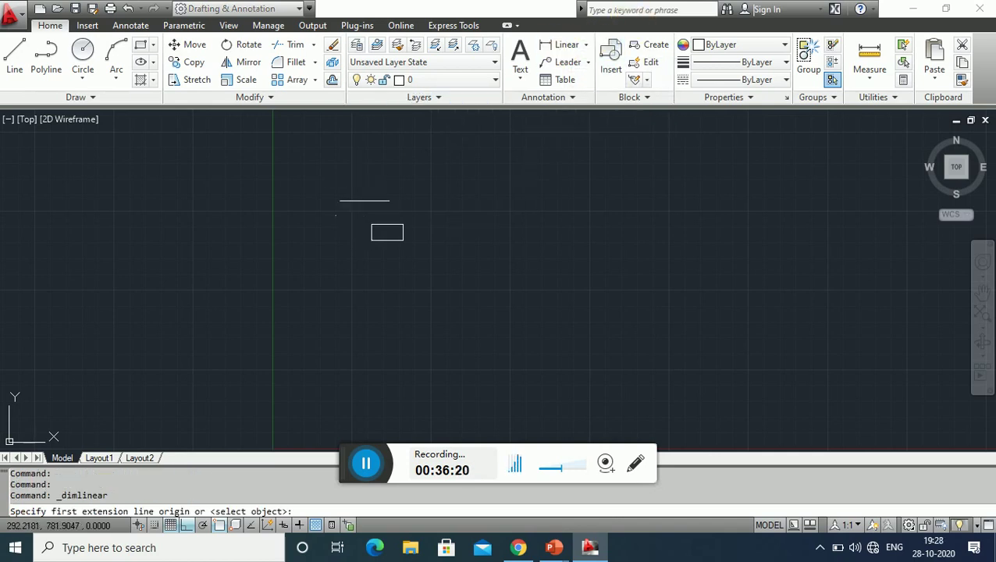
pyautogui.click(371, 224)
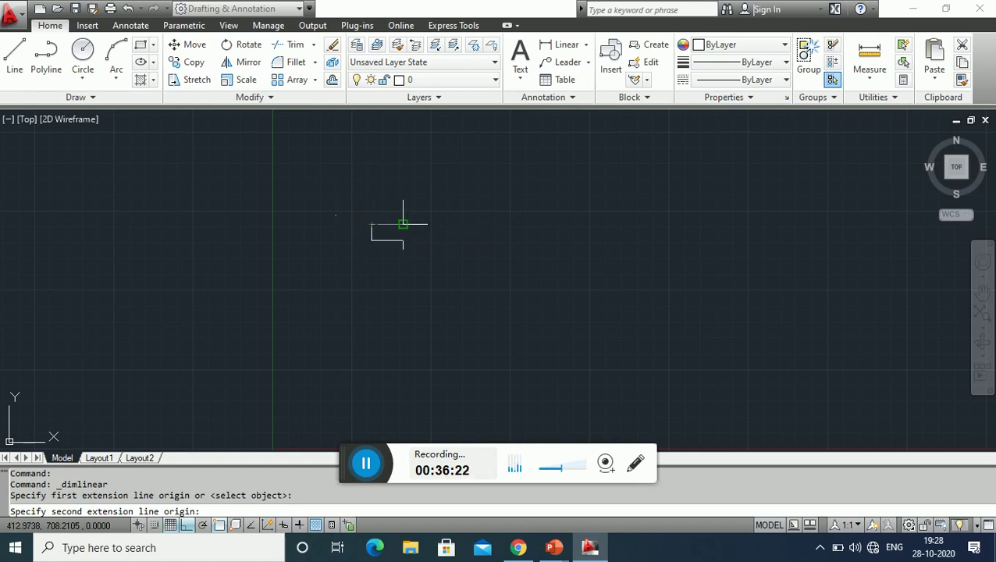
pyautogui.click(403, 224)
pyautogui.click(407, 185)
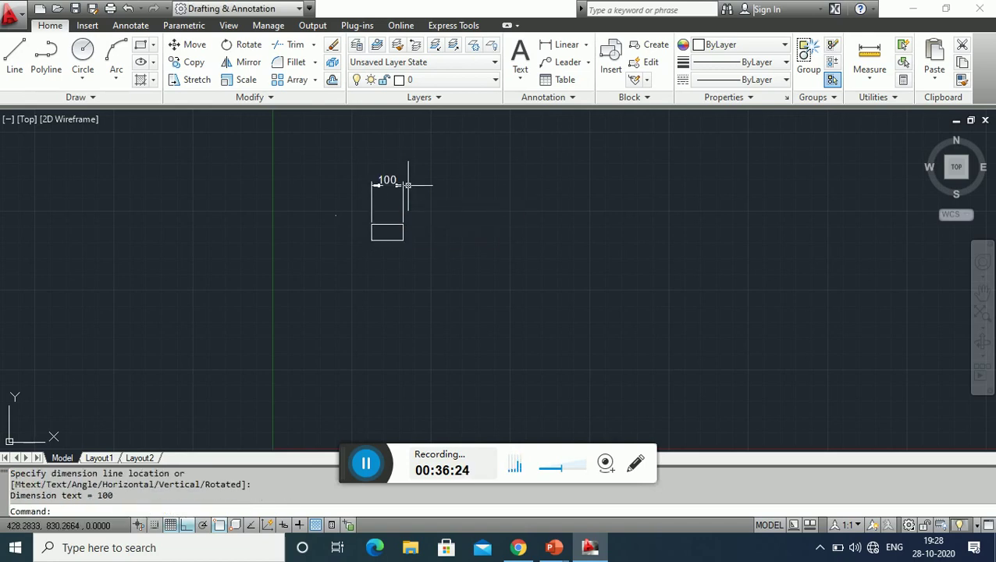
pyautogui.press('Return')
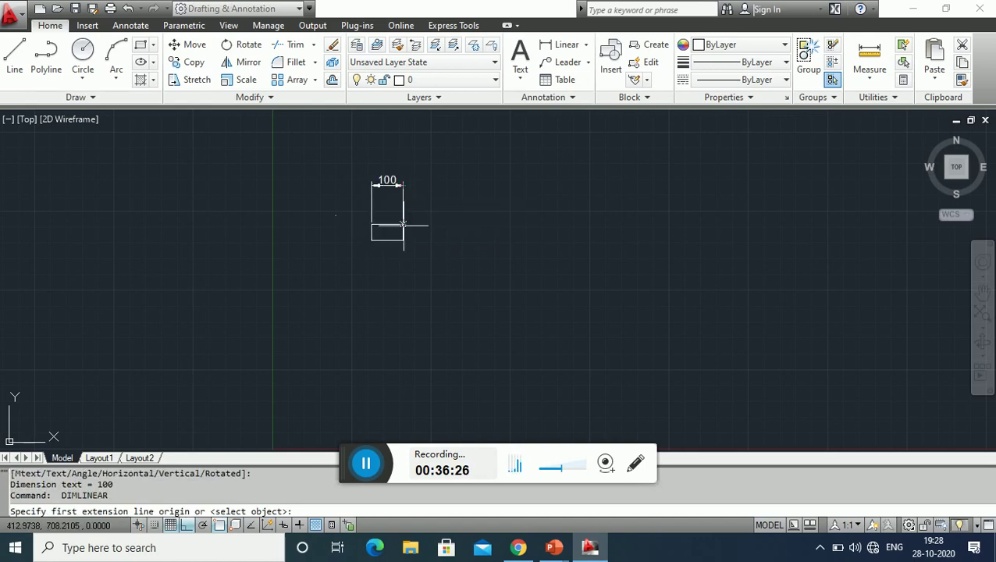
pyautogui.click(403, 225)
pyautogui.click(403, 240)
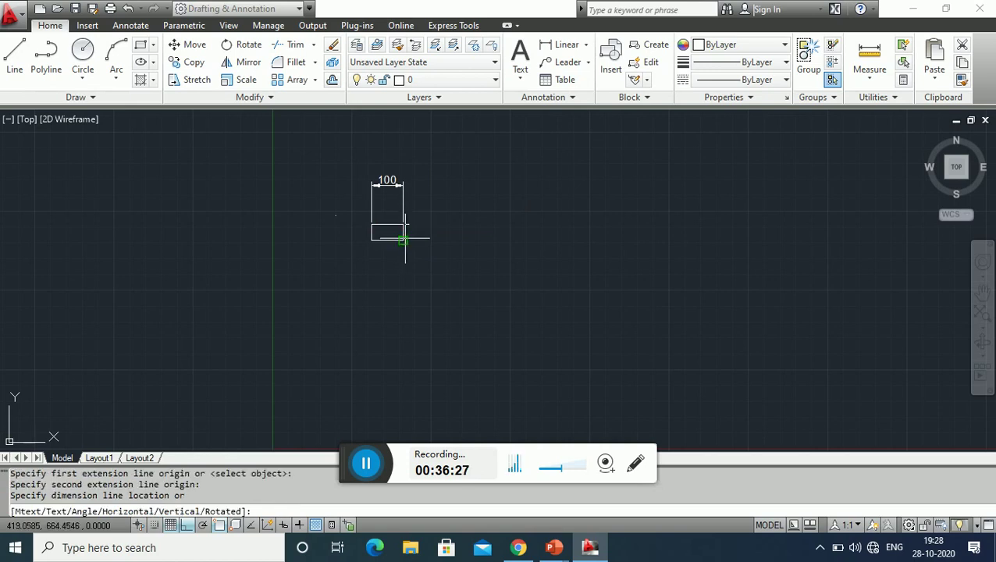
pyautogui.click(461, 238)
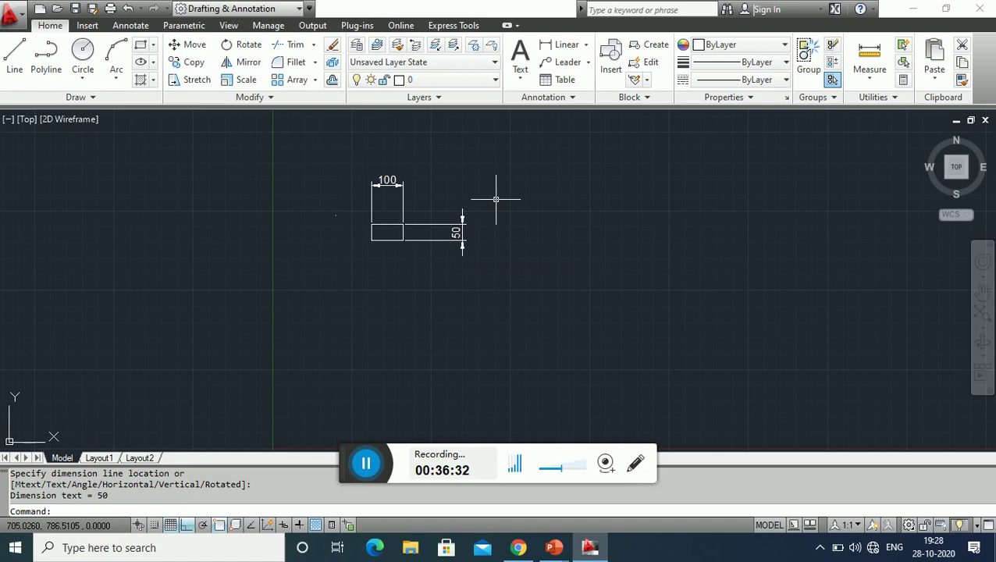
# Step: Window-select the rectangle and both dimensions and delete them
pyautogui.click(337, 142)
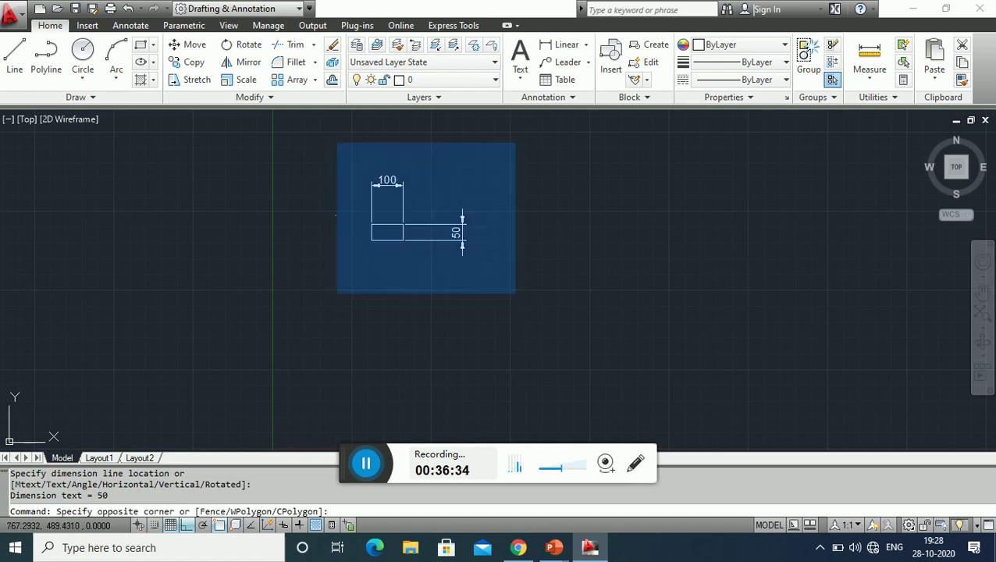
pyautogui.click(528, 309)
pyautogui.press('Delete')
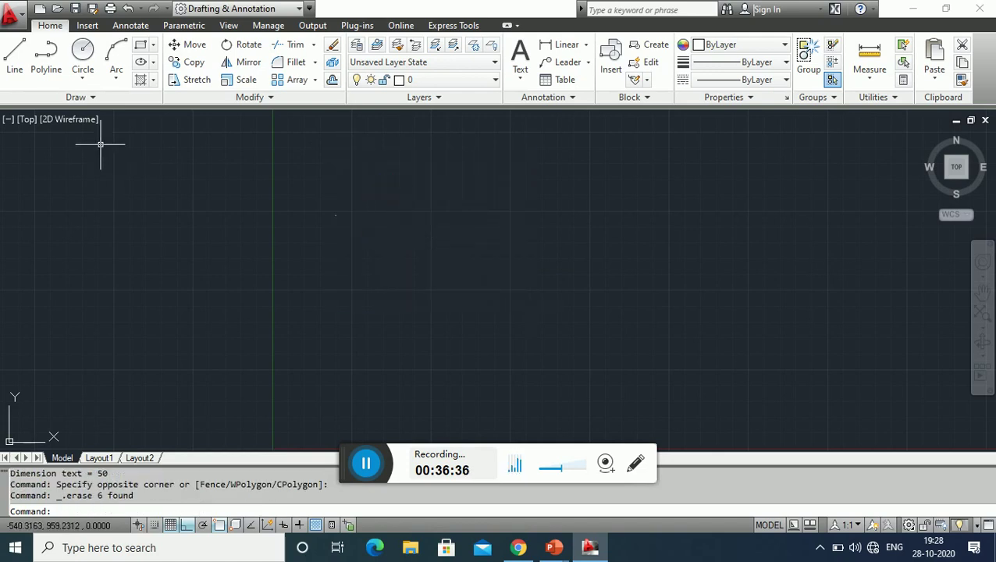
# Step: Start the outline with a 200-unit top edge, undo a stray 5-unit segment, then drop 50 units
pyautogui.click(13, 61)
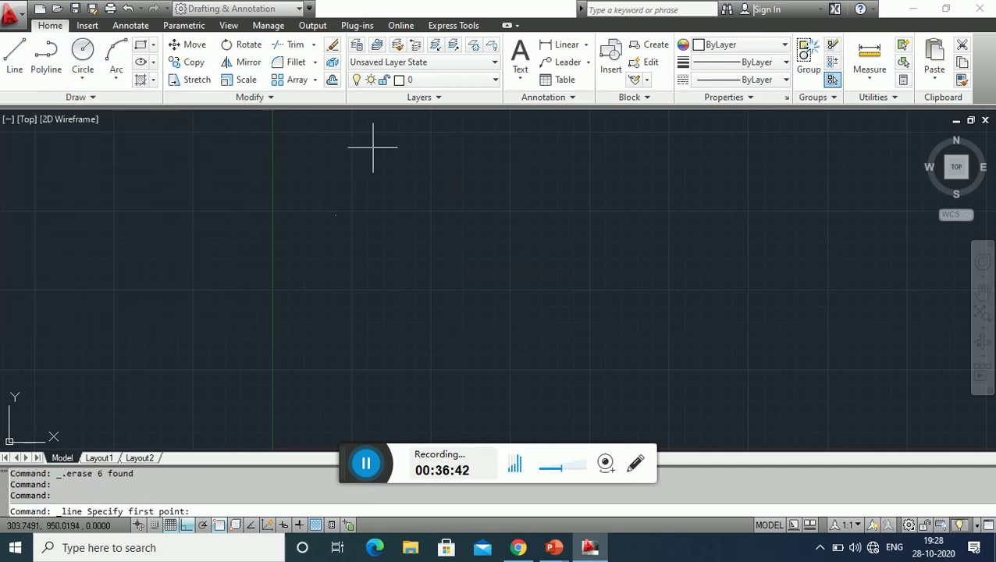
pyautogui.click(328, 143)
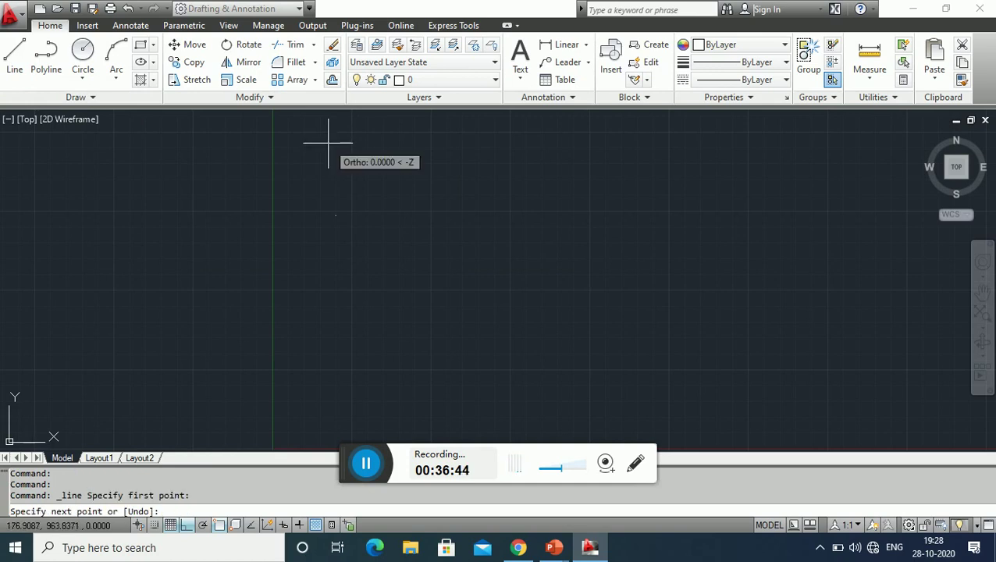
pyautogui.write('20')
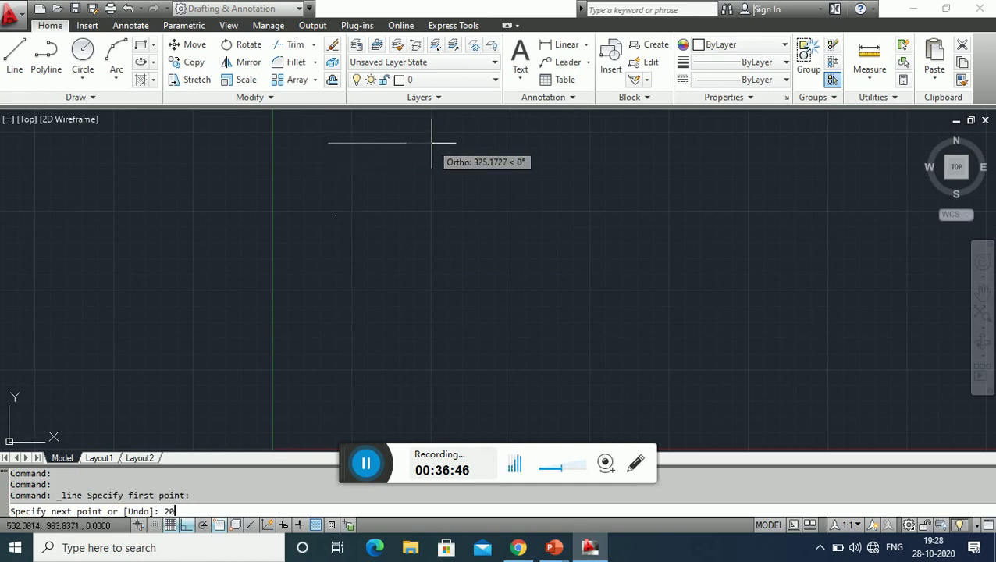
pyautogui.write('0')
pyautogui.press('Return')
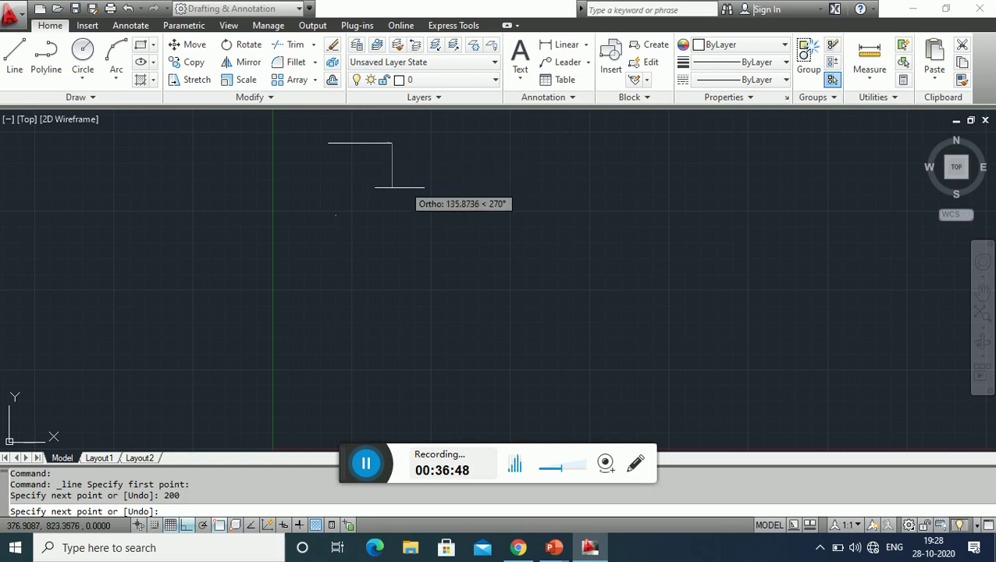
pyautogui.write('5')
pyautogui.press('Return')
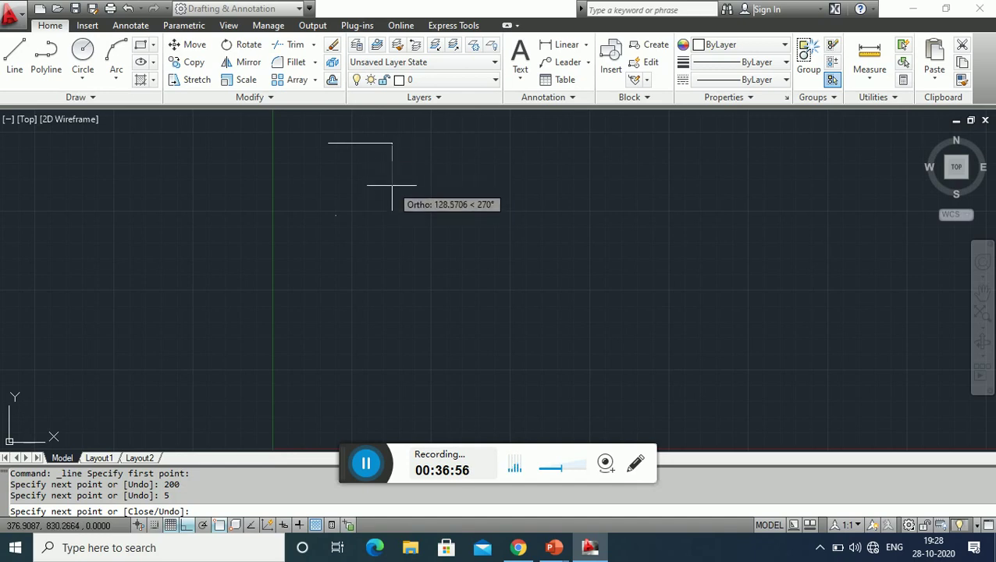
pyautogui.hotkey('ctrl', 'z')
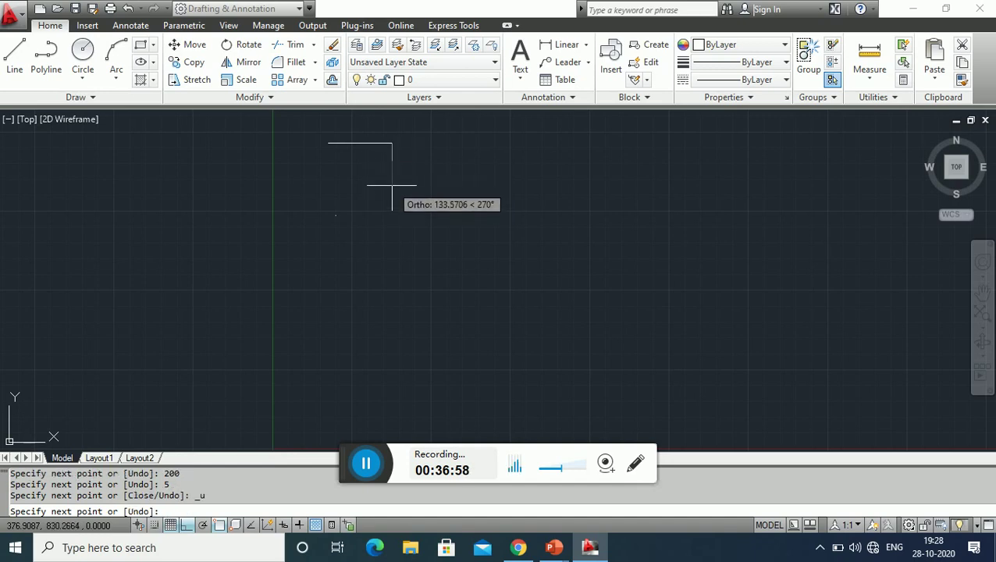
pyautogui.write('50')
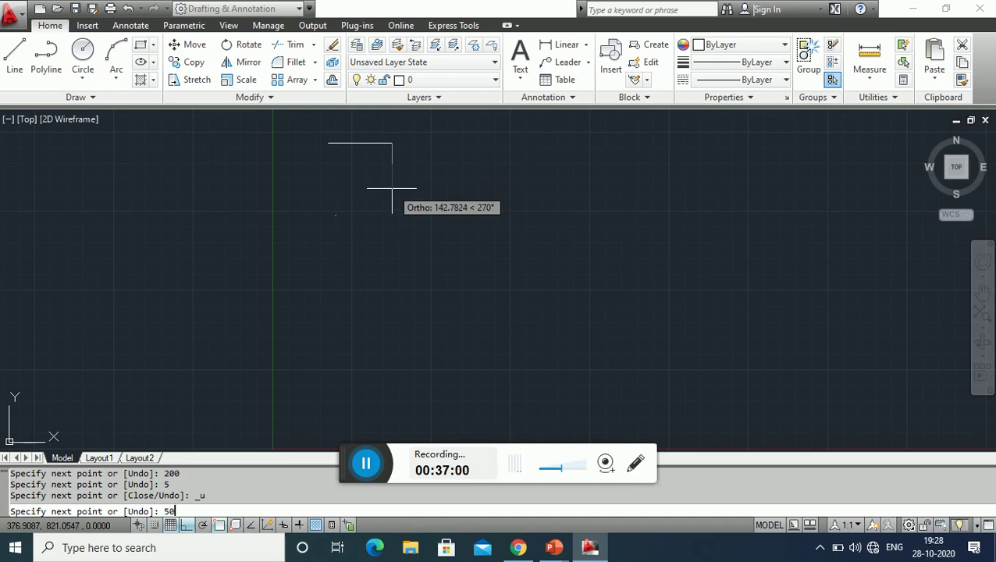
pyautogui.press('Return')
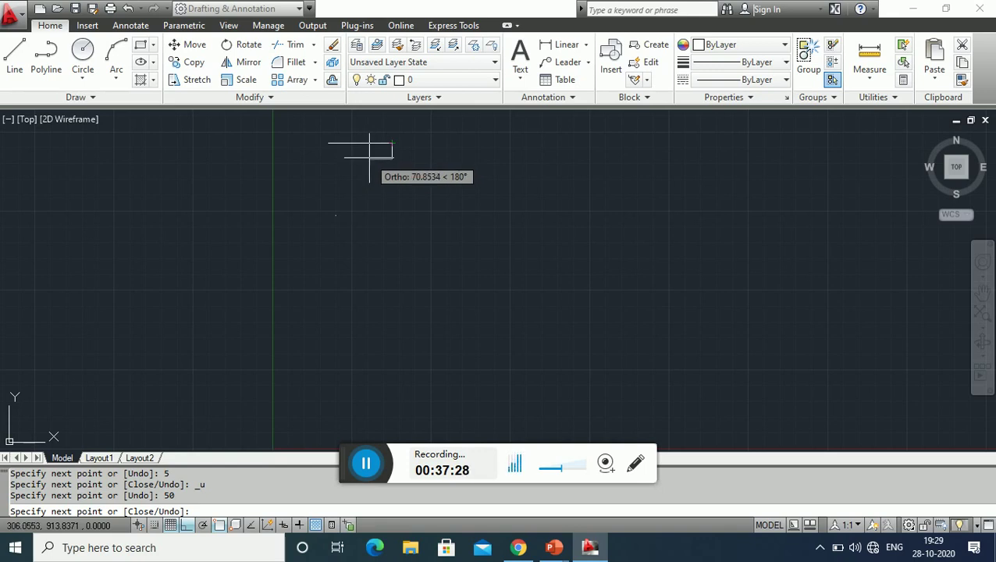
# Step: Draw the right side: 50 flange underside, 200 web, 50 and 50 bottom flange, undoing a stray 5
pyautogui.write('50')
pyautogui.press('Return')
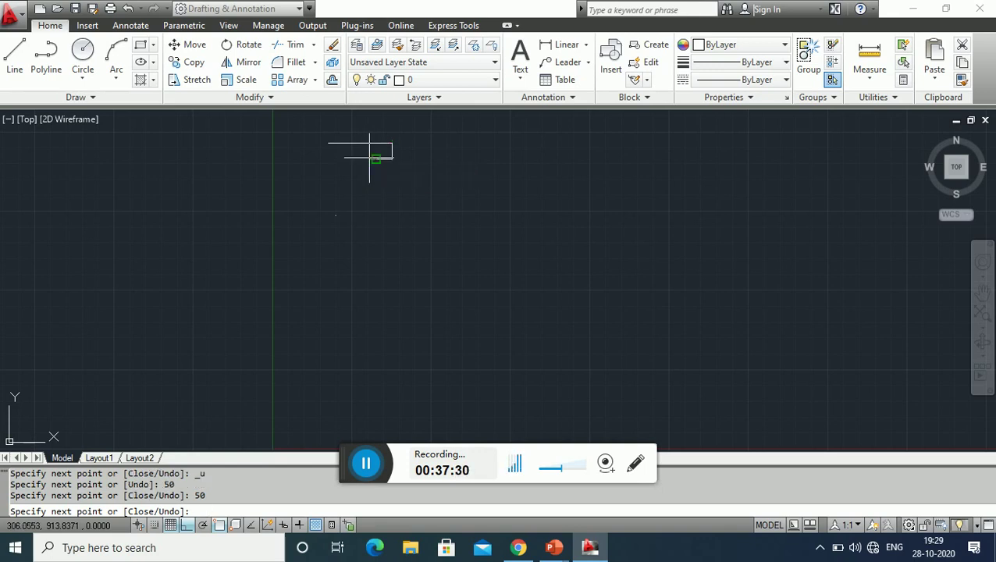
pyautogui.write('2')
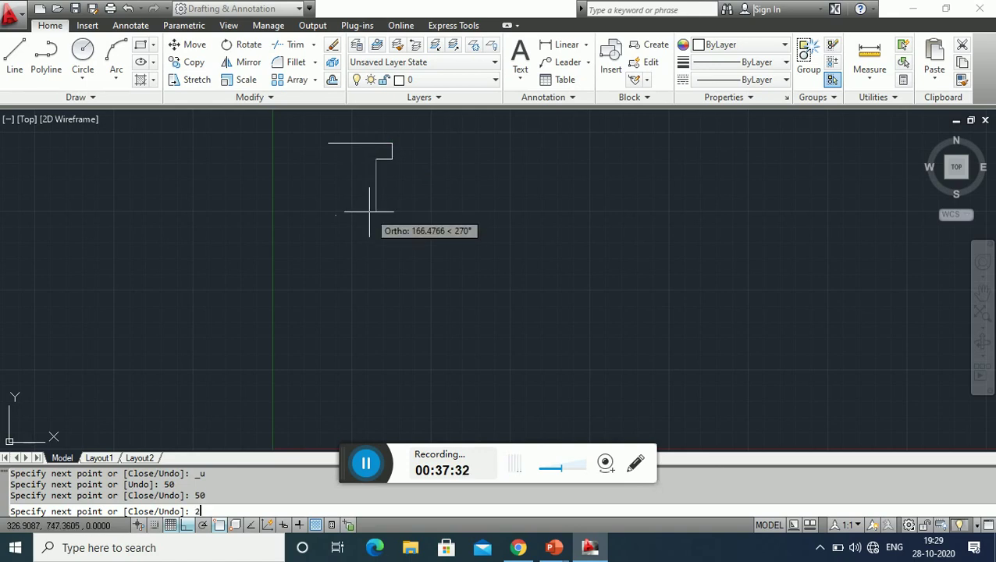
pyautogui.write('00')
pyautogui.press('Return')
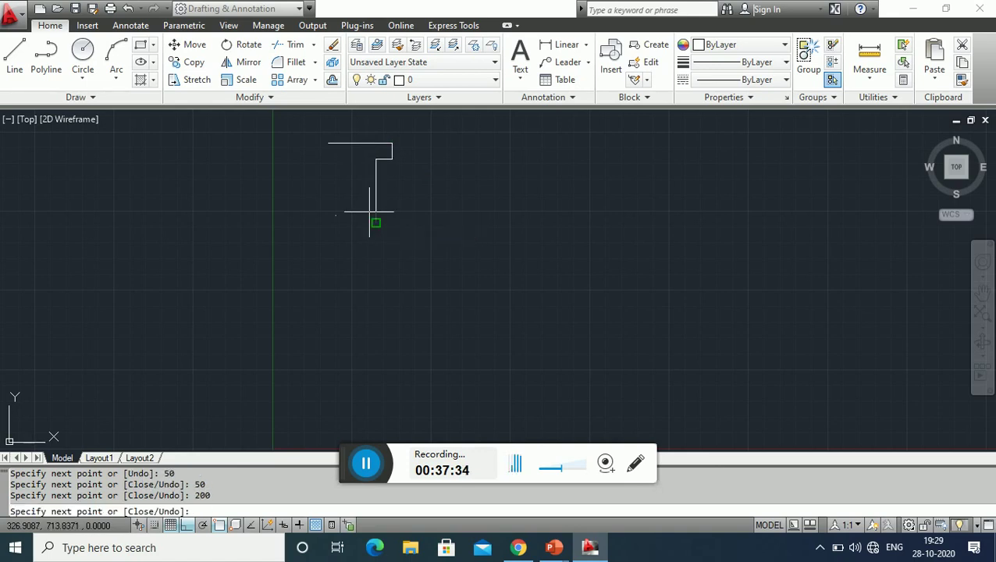
pyautogui.write('5')
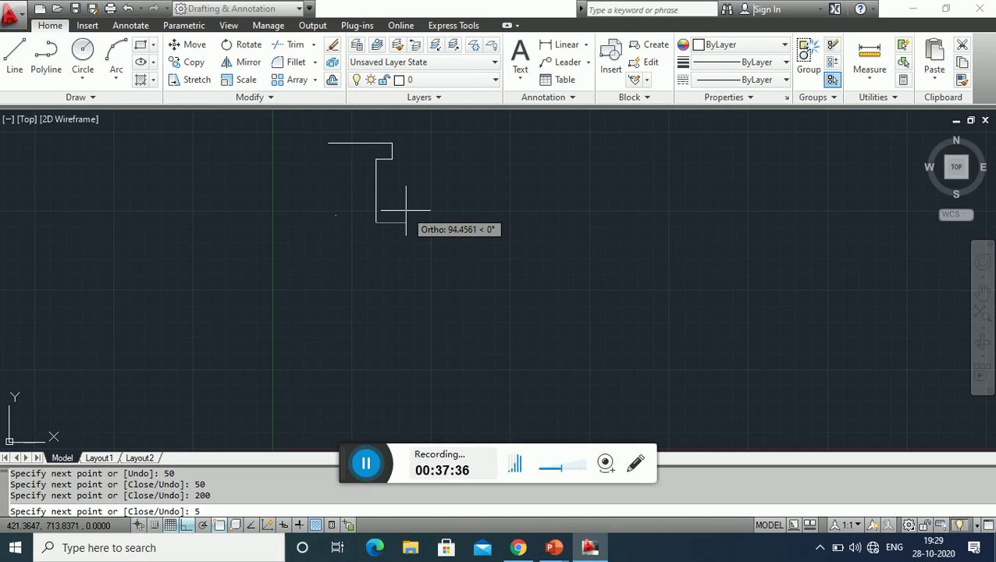
pyautogui.press('Return')
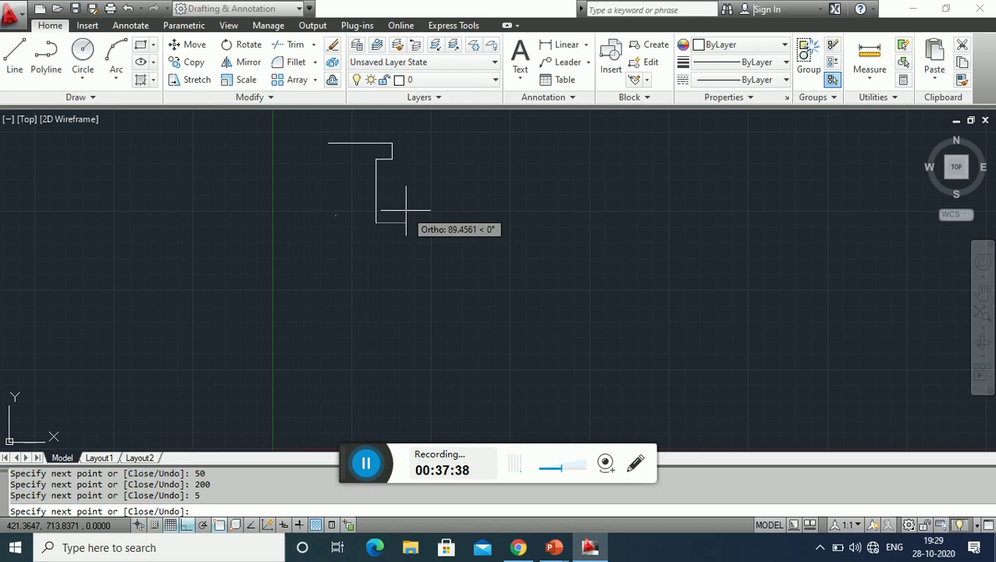
pyautogui.write('u')
pyautogui.press('Return')
pyautogui.write('50')
pyautogui.press('Return')
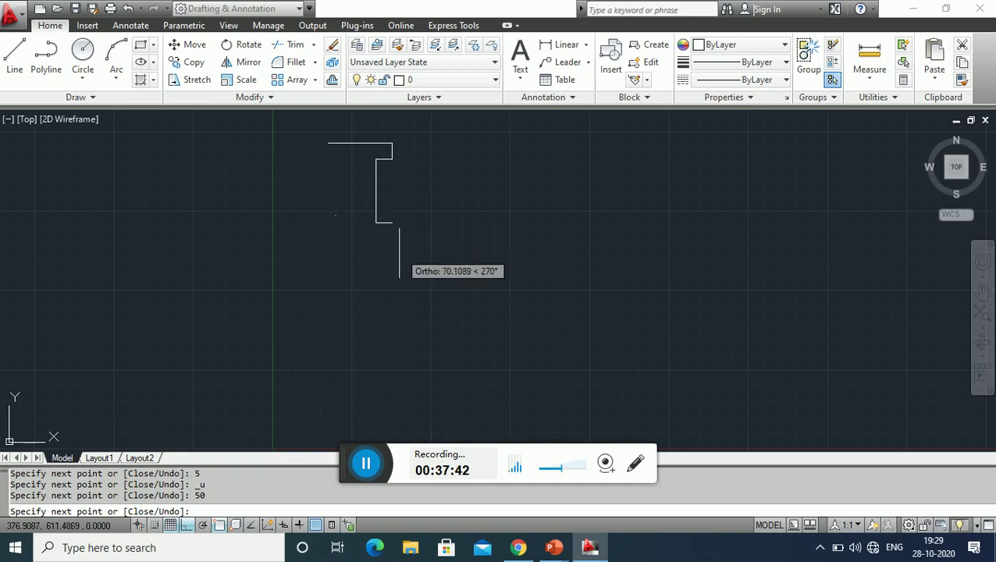
pyautogui.write('50')
pyautogui.press('Return')
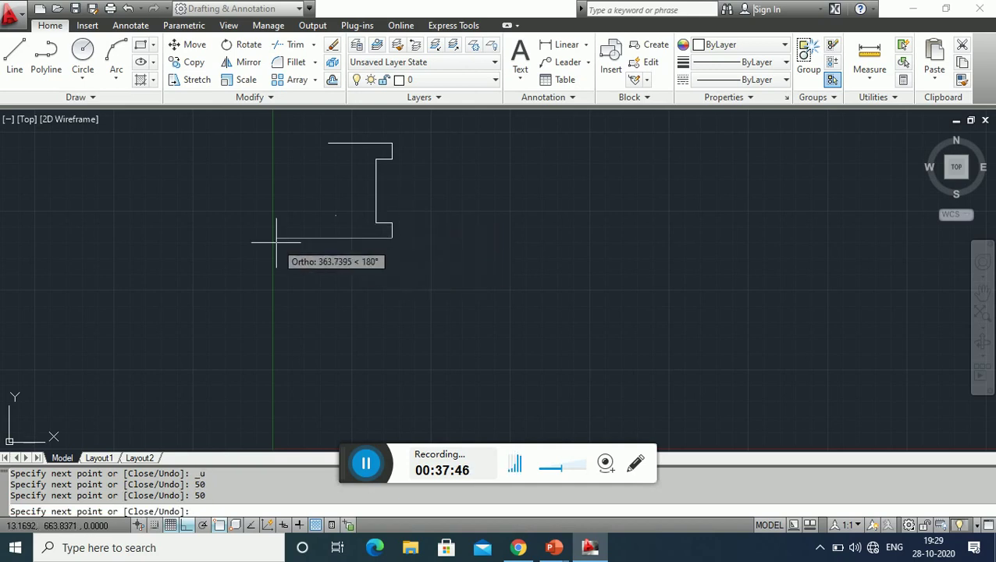
# Step: Finish the left side with 200, 50, 50, 200, 50 and 50 segments, closing the I-beam outline
pyautogui.write('200')
pyautogui.press('Return')
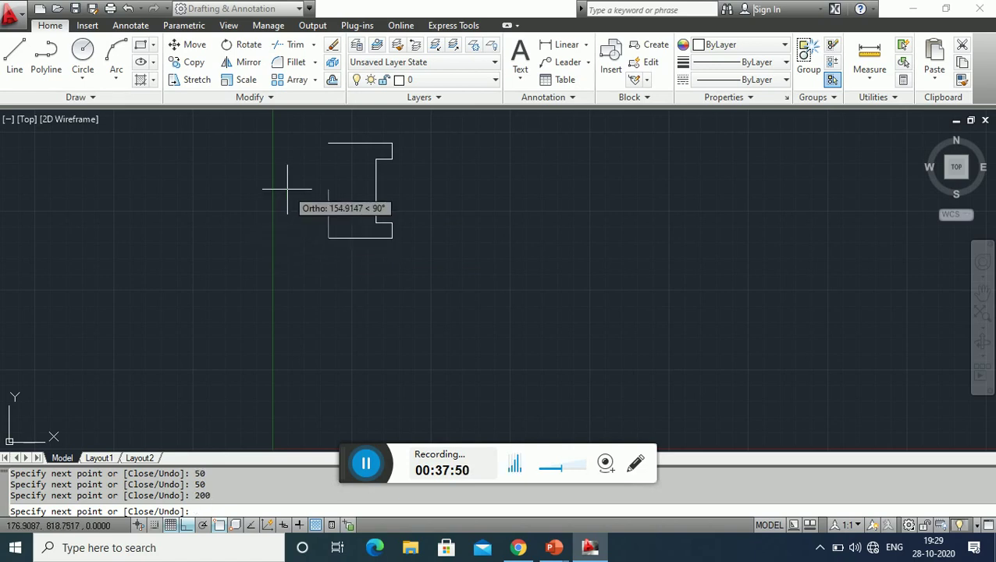
pyautogui.write('4')
pyautogui.press('BackSpace')
pyautogui.write('50')
pyautogui.press('Return')
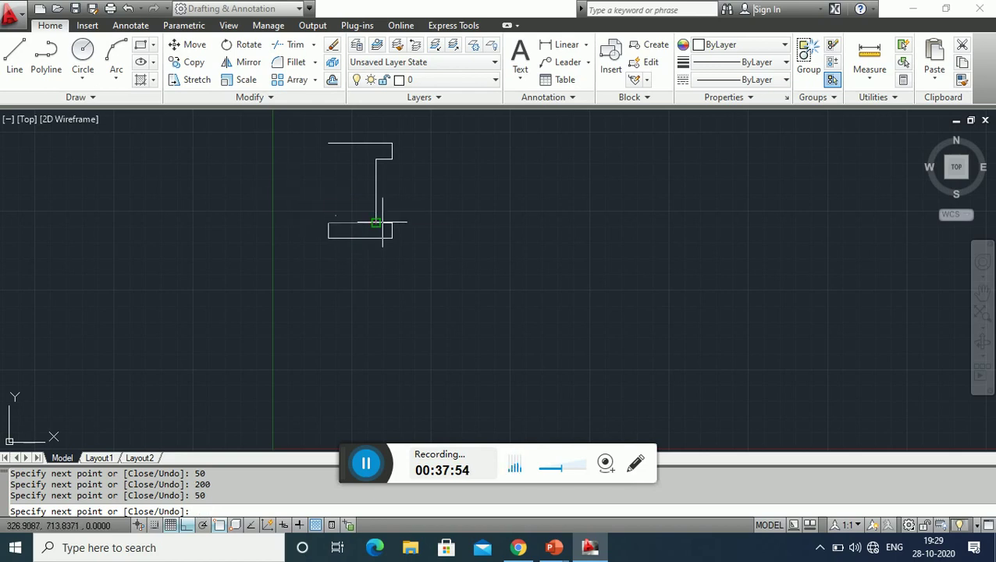
pyautogui.write('50')
pyautogui.press('Return')
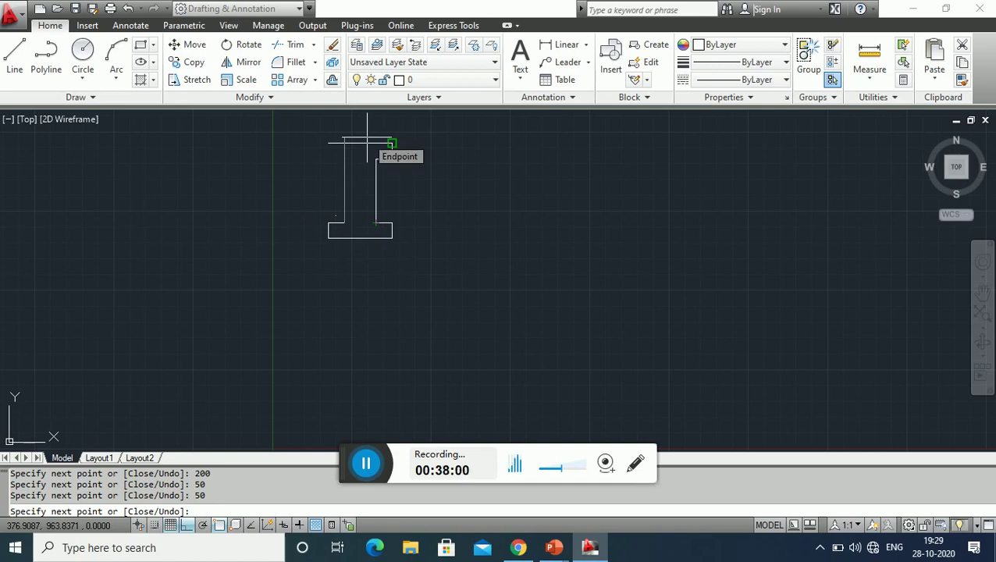
pyautogui.write('200')
pyautogui.press('Return')
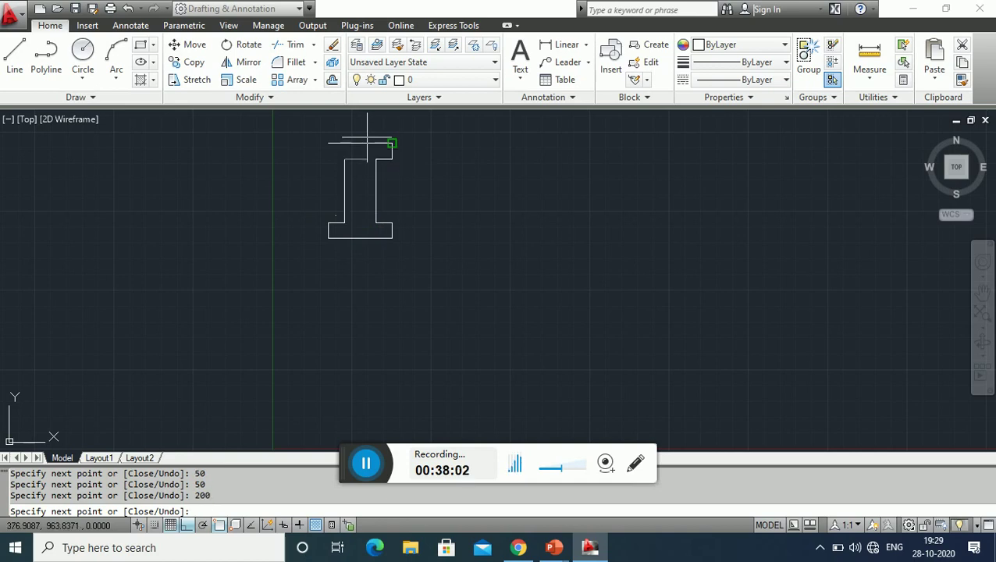
pyautogui.write('50')
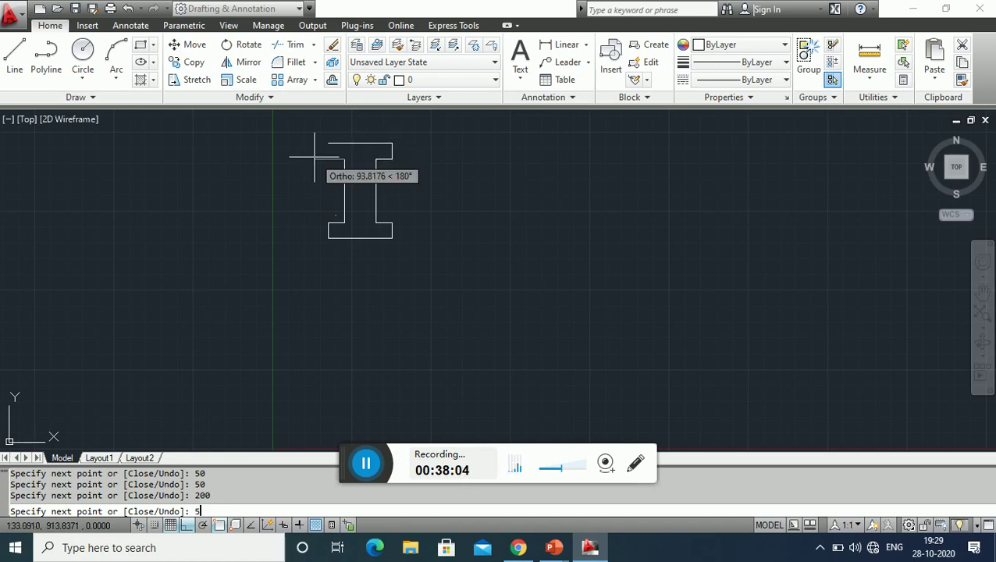
pyautogui.press('Return')
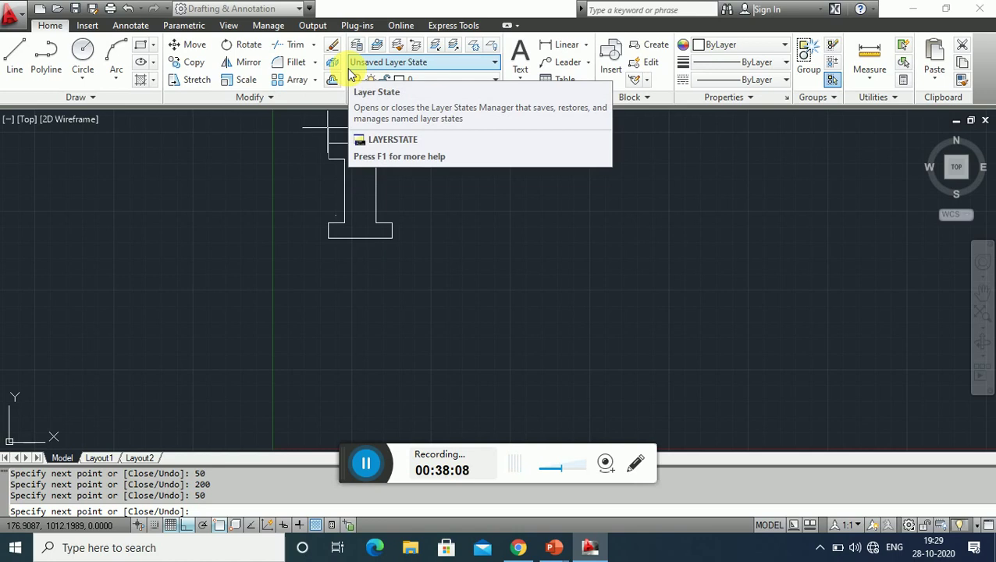
pyautogui.write('50')
pyautogui.press('Return')
pyautogui.press('Return')
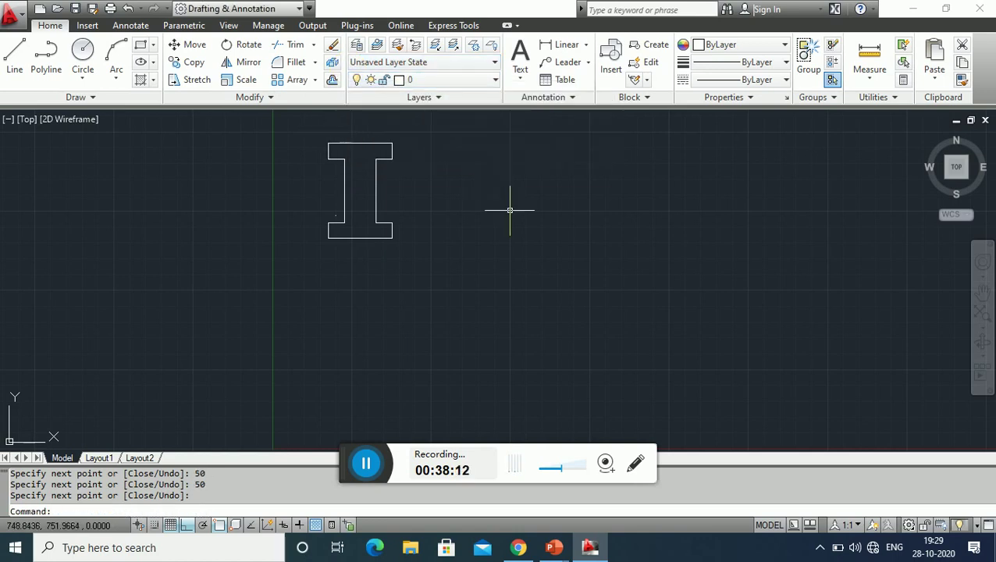